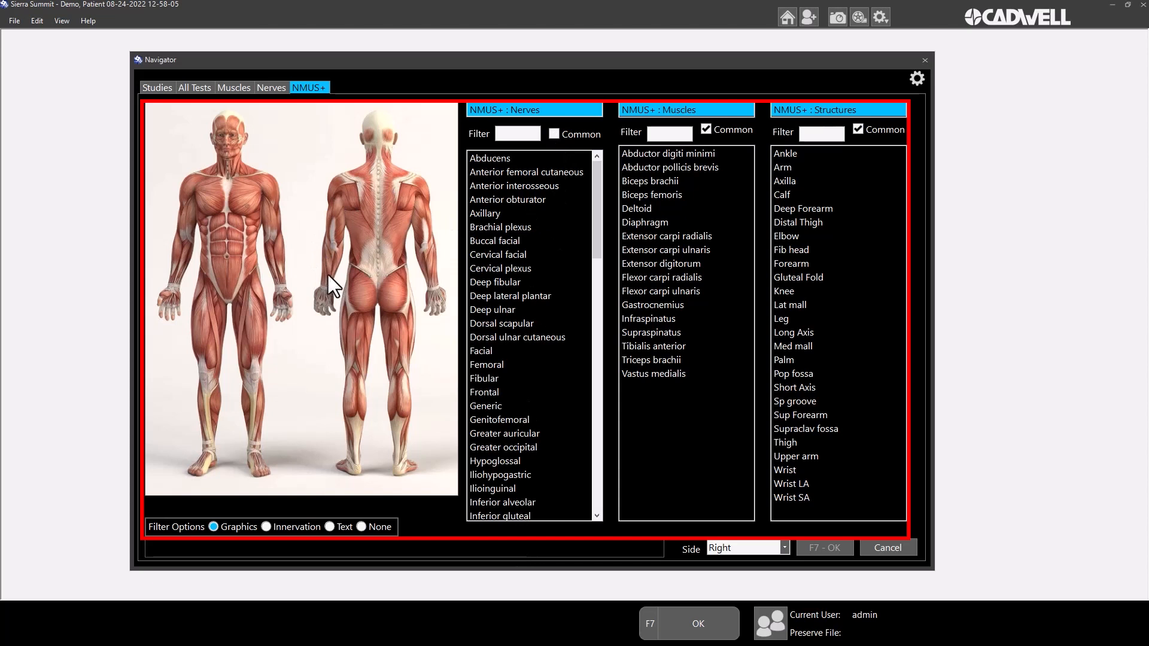
Step: Limit the nerve list to common nerves, trying the graphic filter on the left upper arm and clearing that region again
left_click(328, 274)
left_click(336, 225)
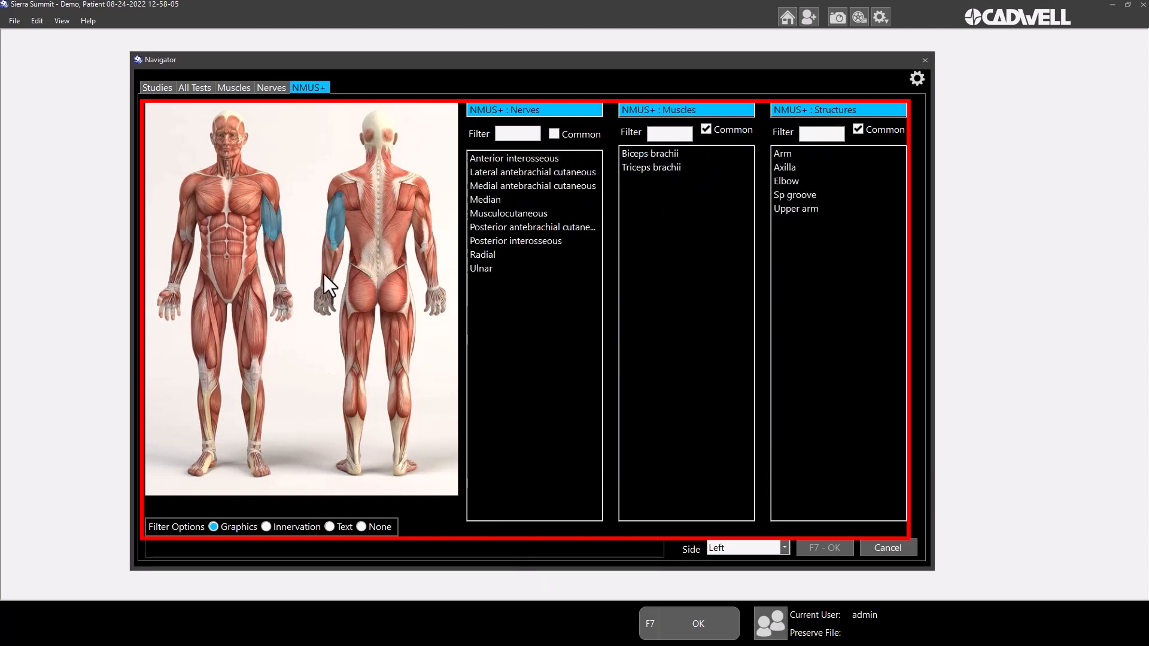
left_click(554, 135)
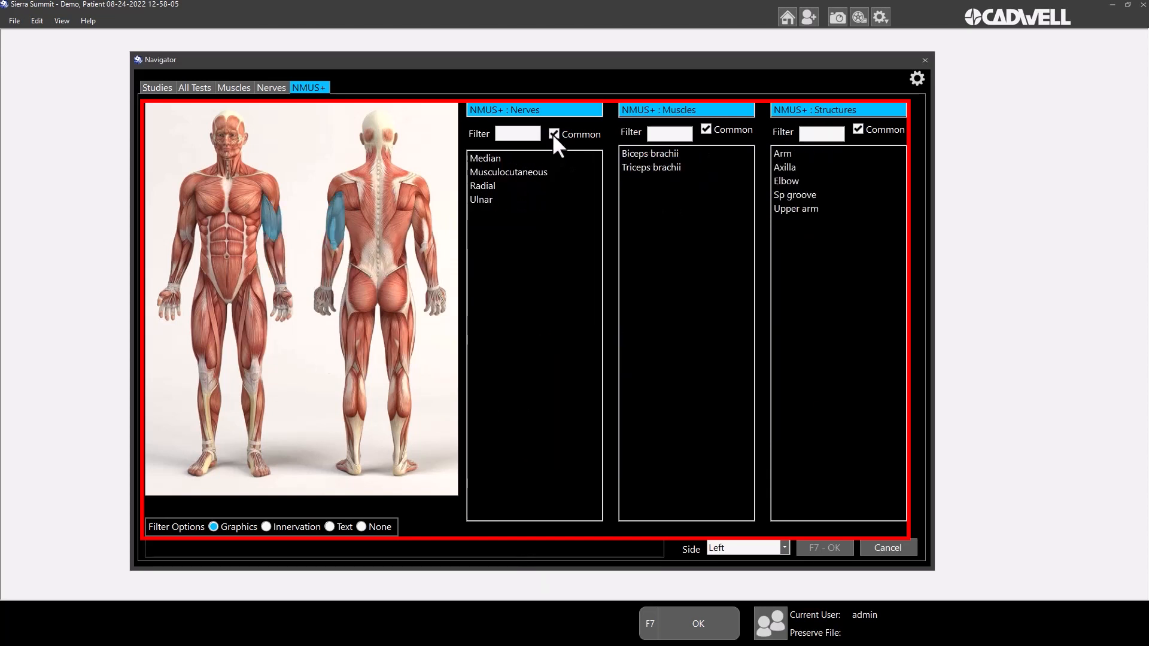
left_click(332, 227)
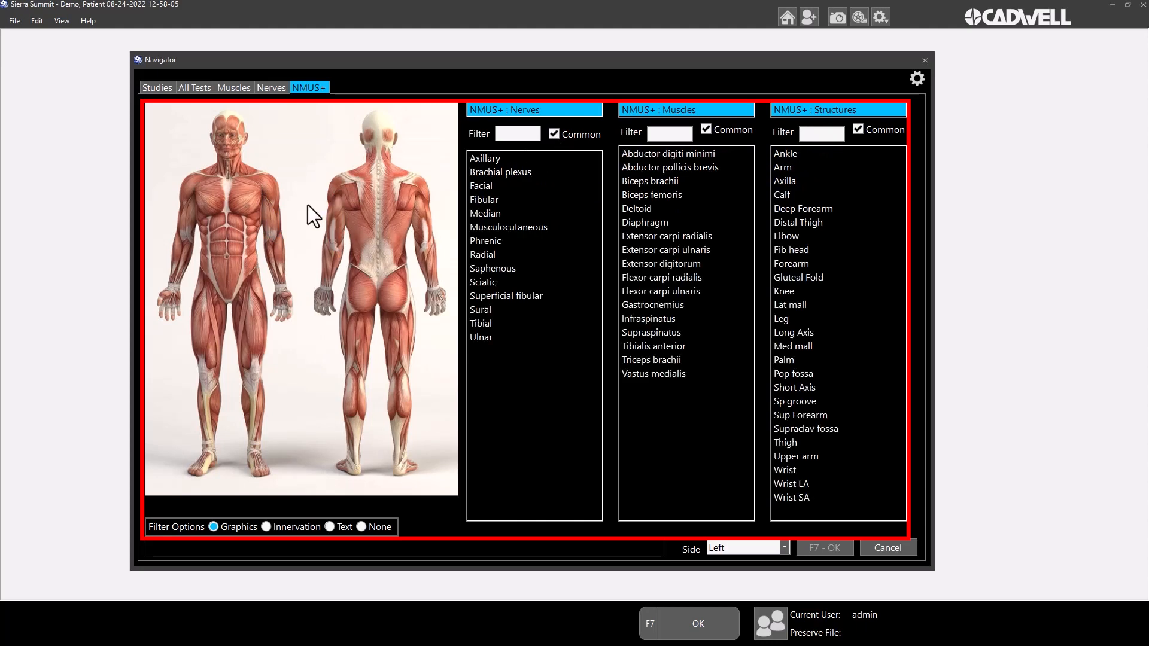
Step: Open the forearm's common and hidden anatomy settings and review its nerves, muscles and structures
right_click(175, 267)
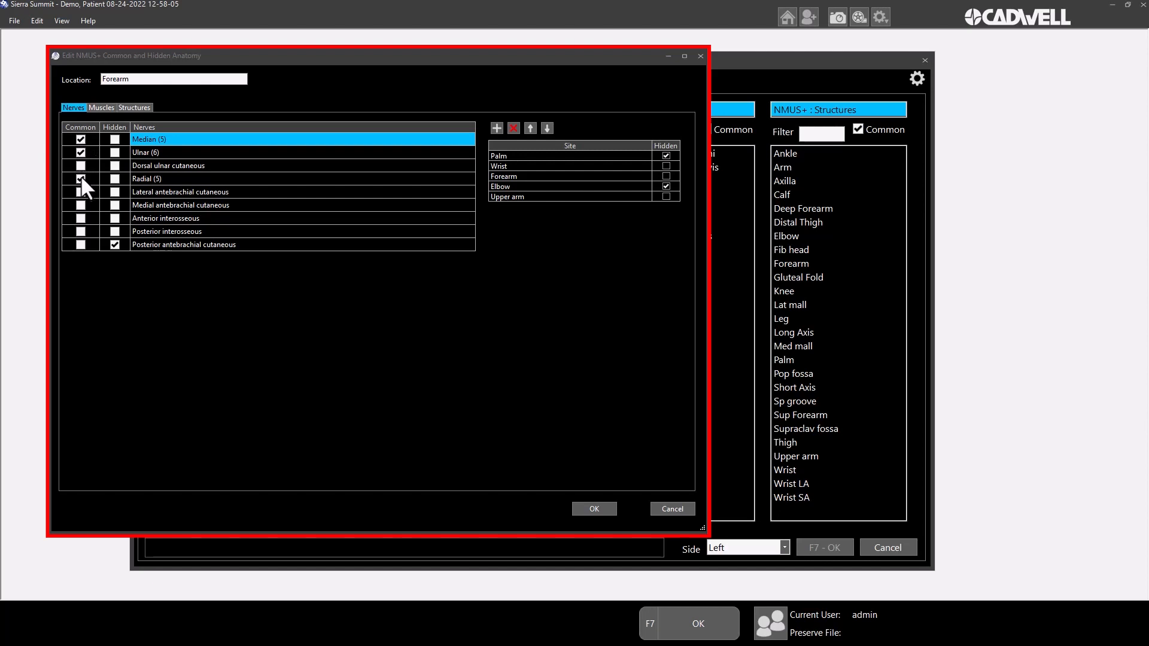
left_click(80, 153)
left_click(80, 179)
left_click(102, 107)
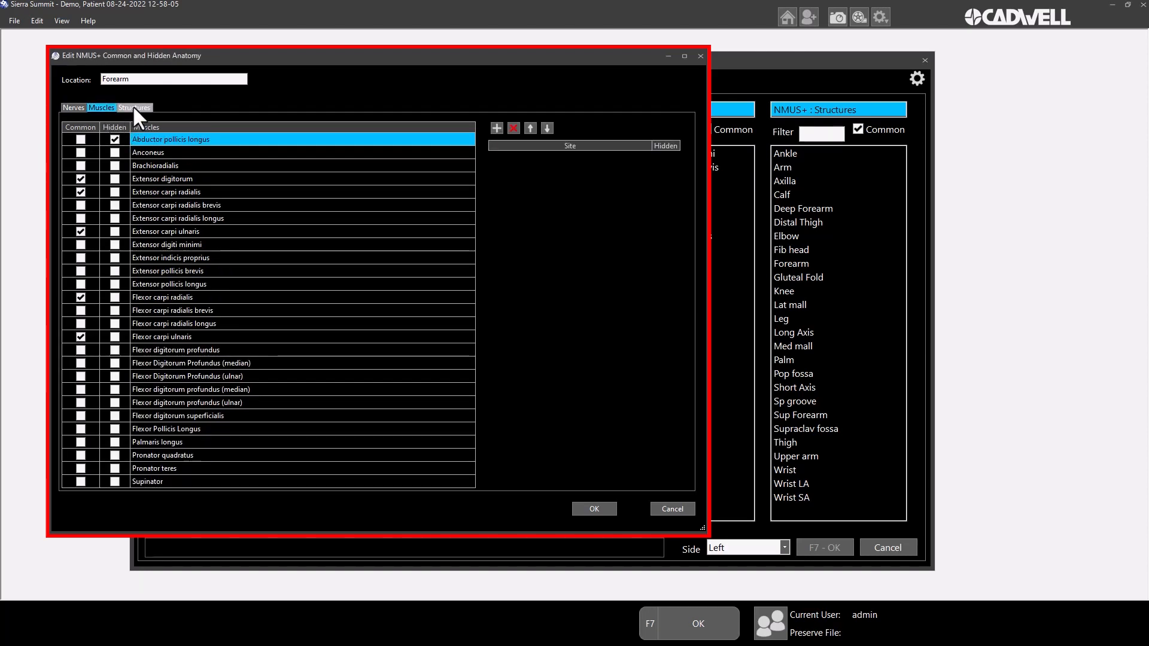
left_click(132, 107)
left_click(74, 106)
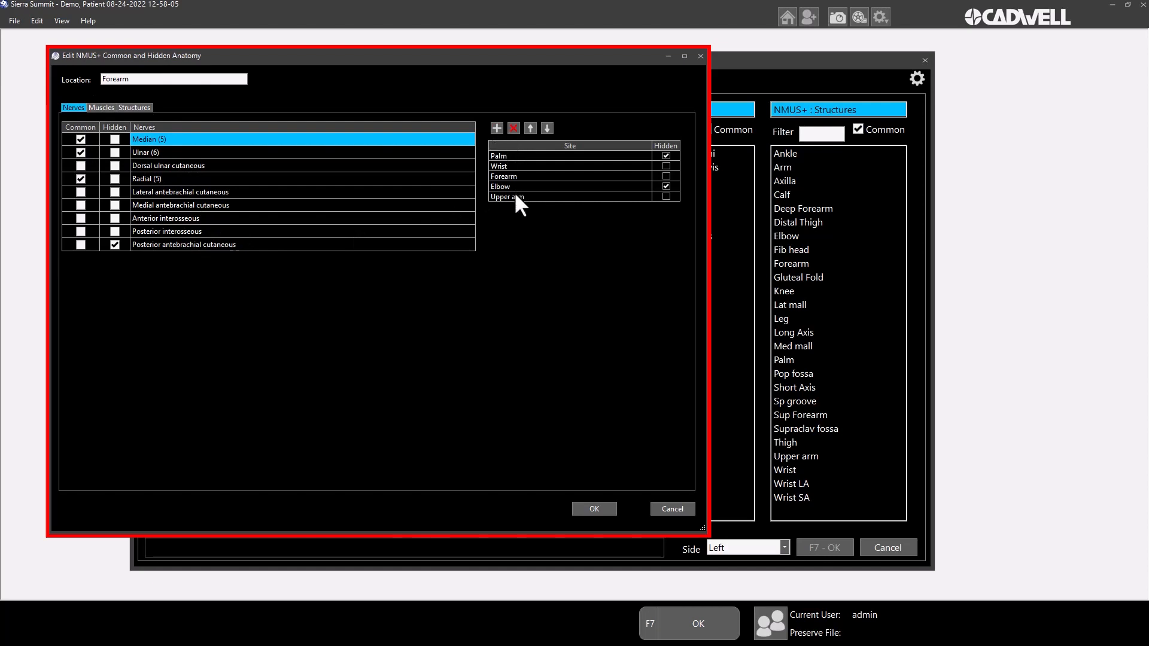
Step: Look through the anatomy sites that can be added to the median nerve, and leave the settings without saving
left_click(497, 128)
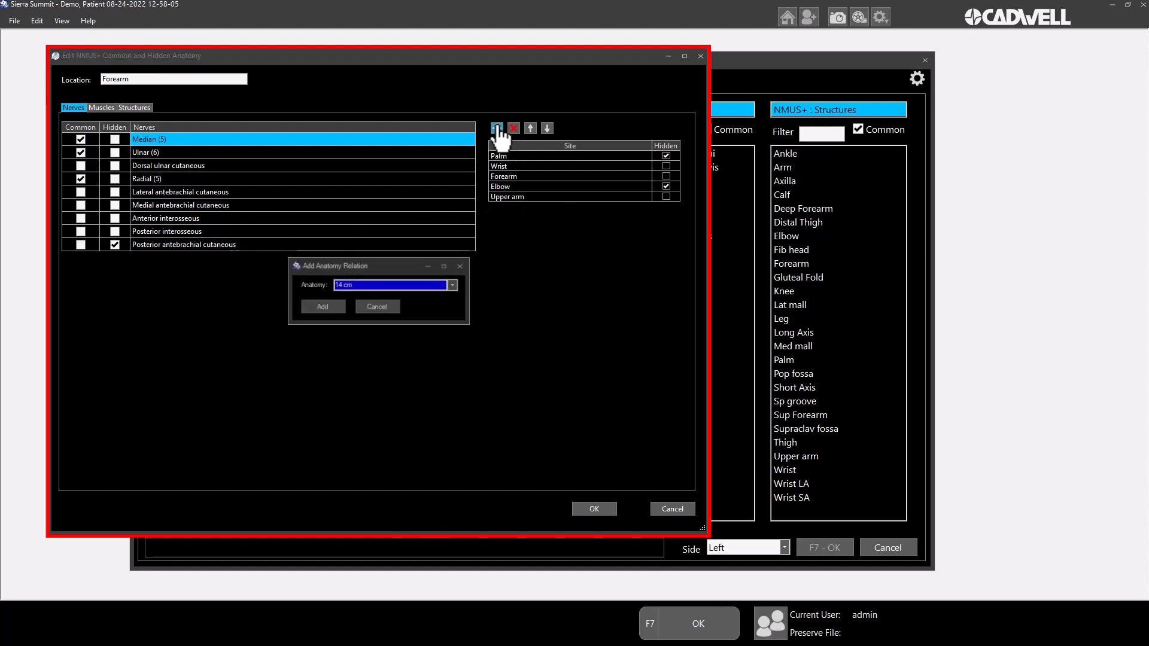
left_click(453, 285)
scroll(397, 368, "down", 1)
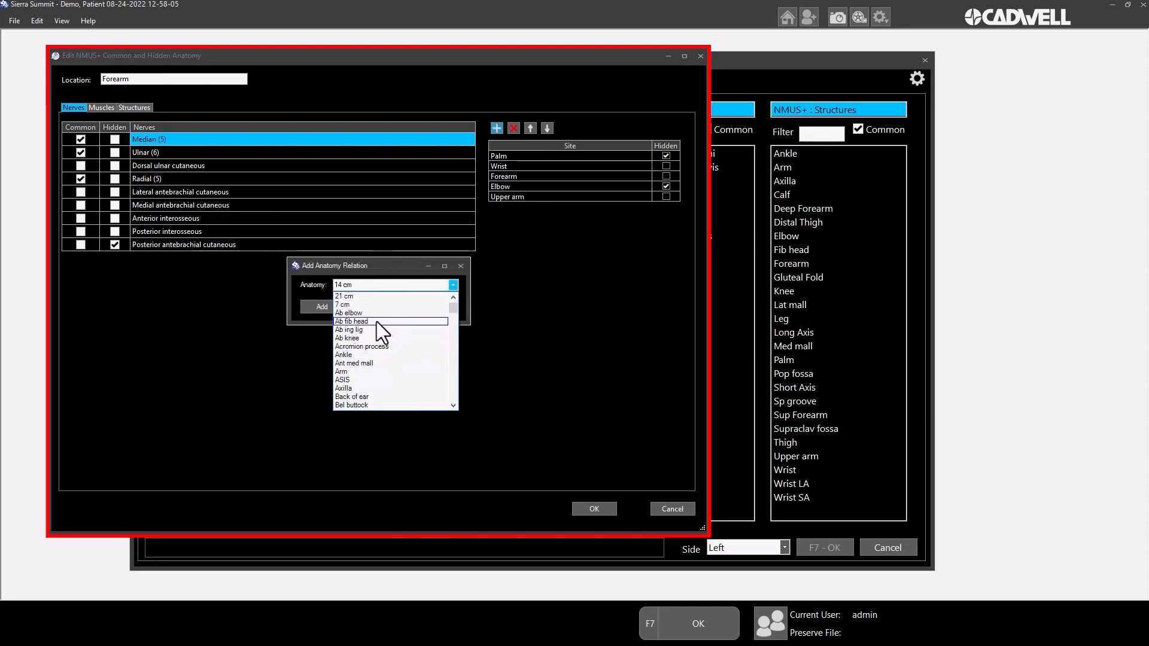
scroll(379, 346, "up", 1)
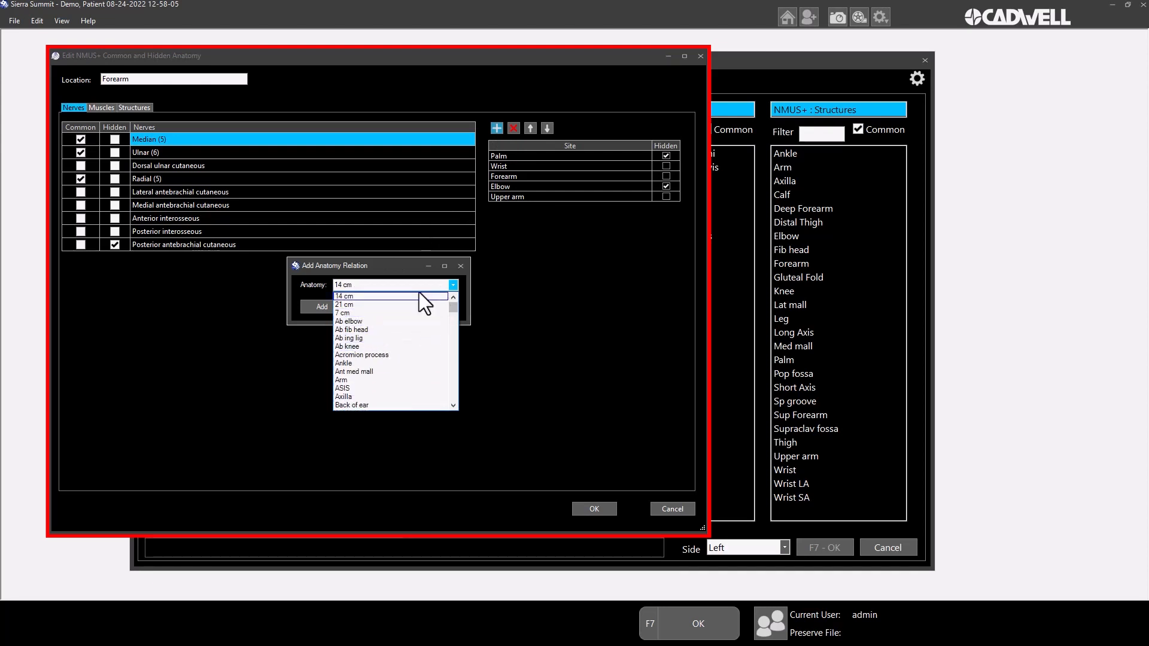
scroll(386, 353, "down", 2)
scroll(386, 354, "up", 2)
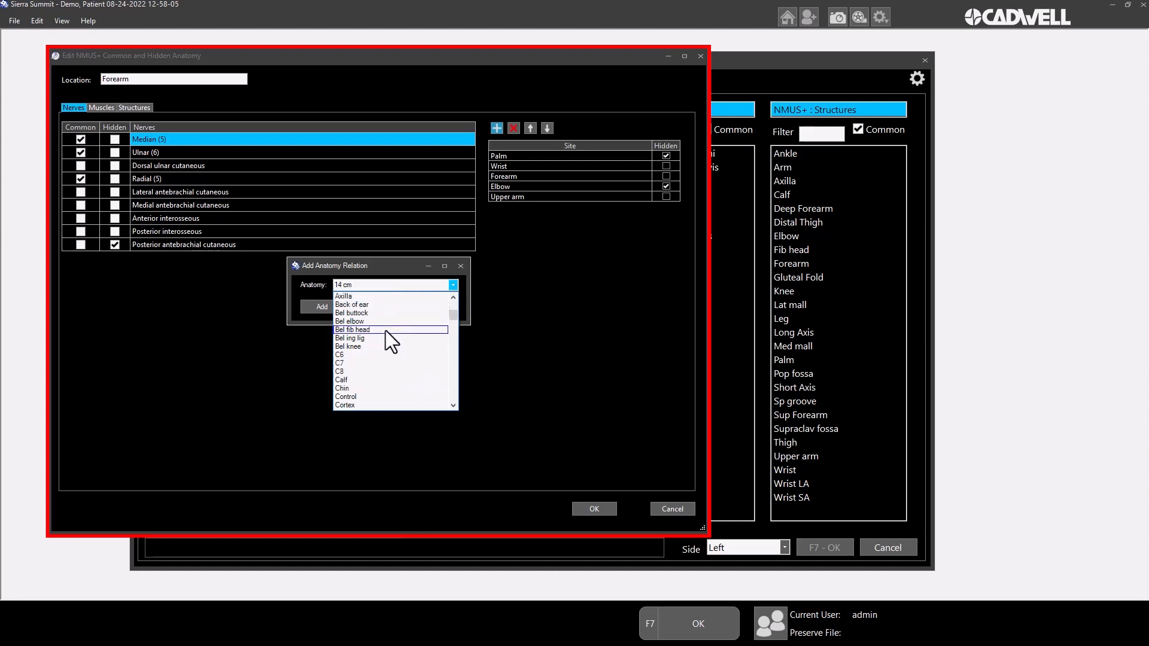
left_click(461, 264)
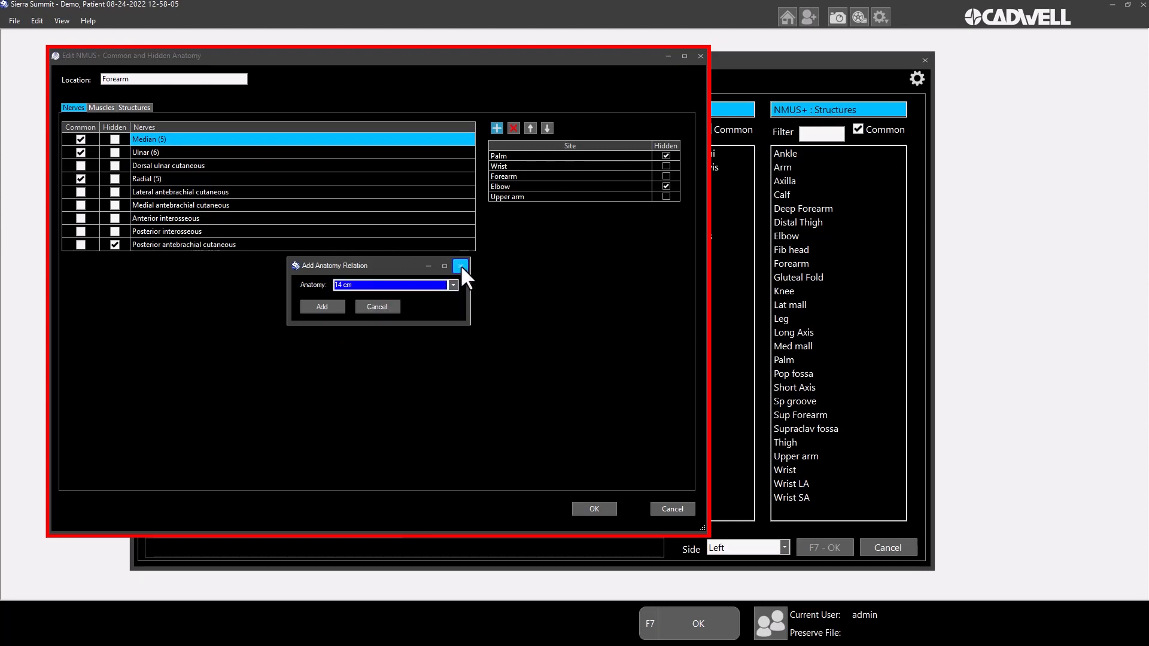
left_click(378, 307)
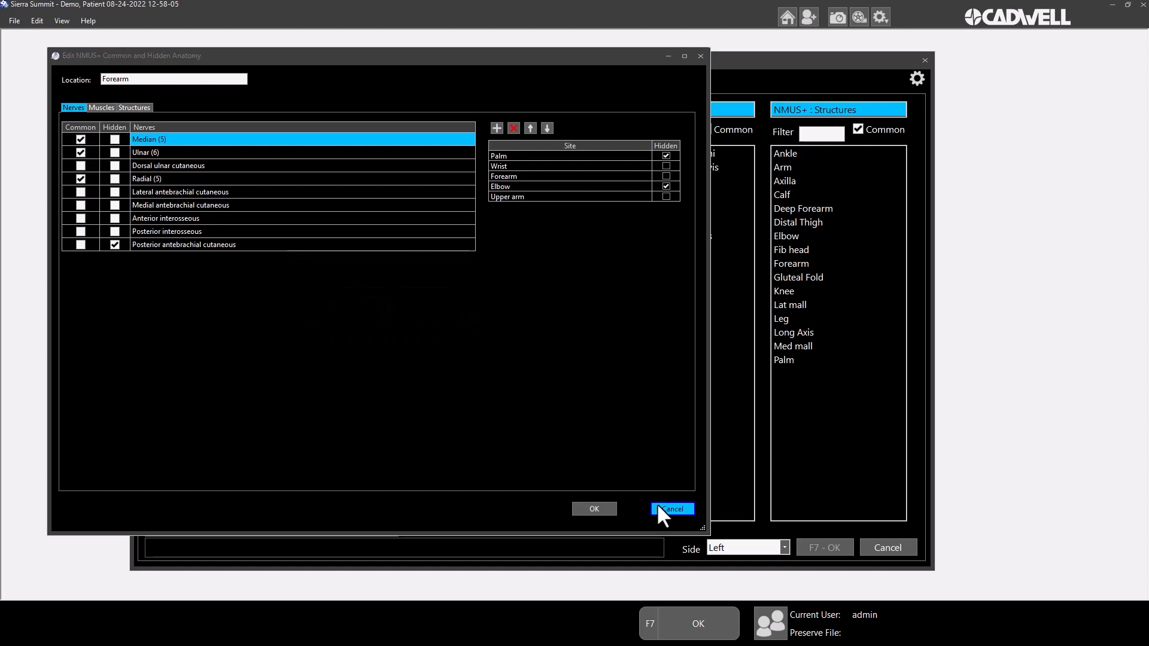
left_click(656, 510)
Step: Start the left median nerve study and toggle Auto-Save Annotated Image, leaving it enabled
double_click(480, 214)
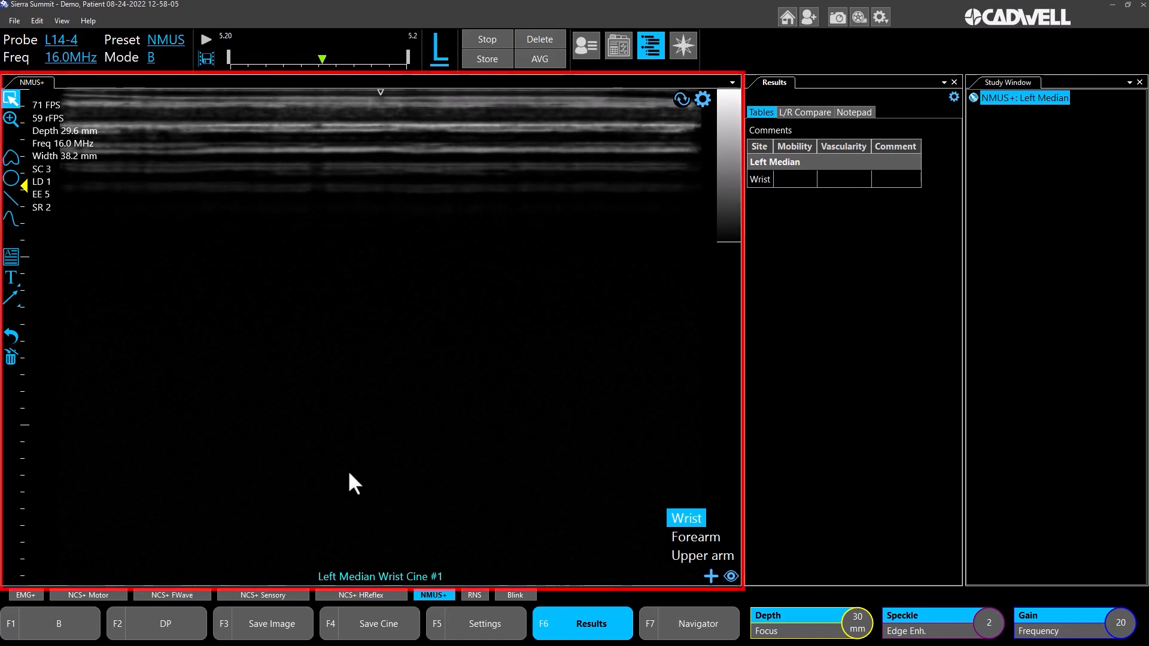
left_click(702, 99)
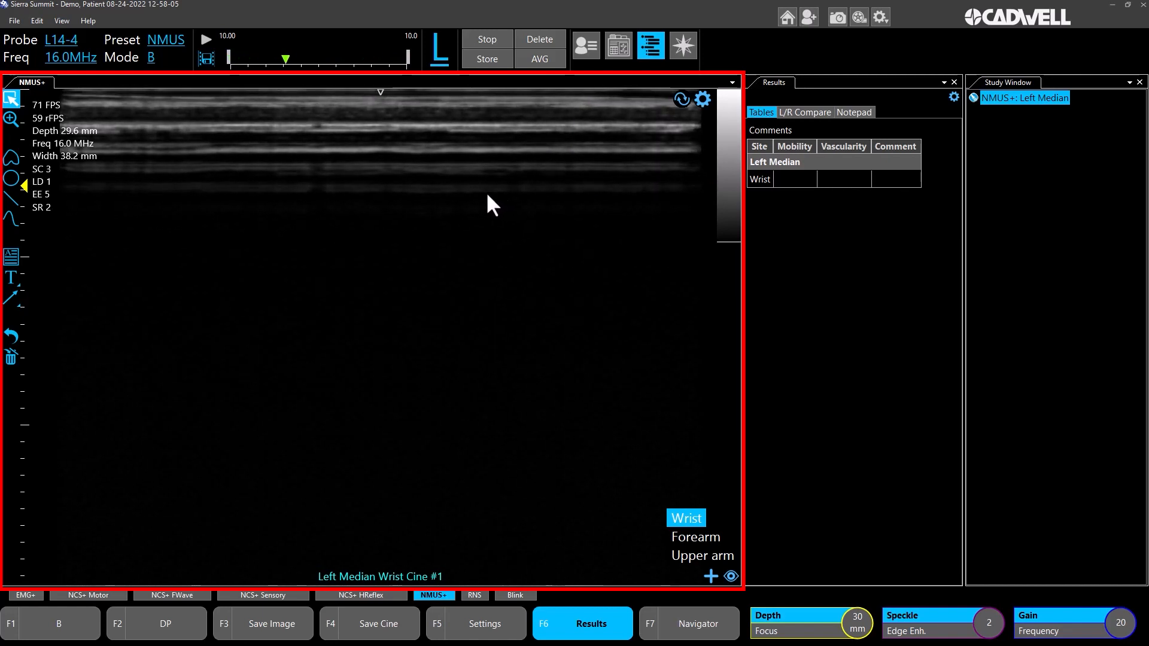
left_click(703, 94)
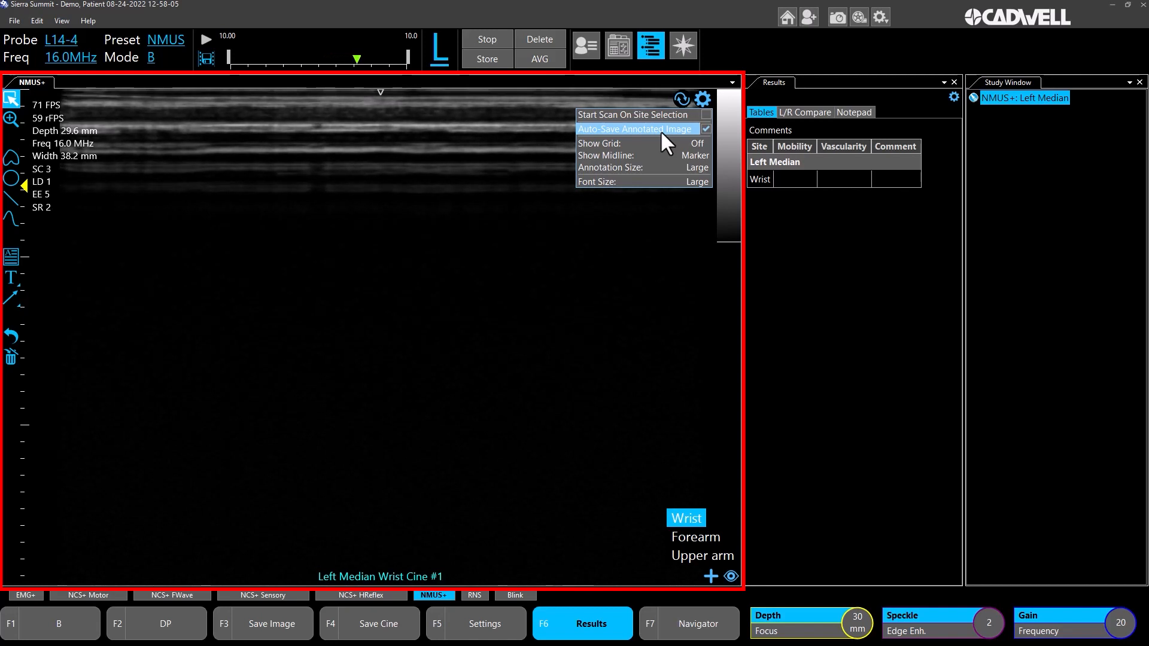
left_click(707, 130)
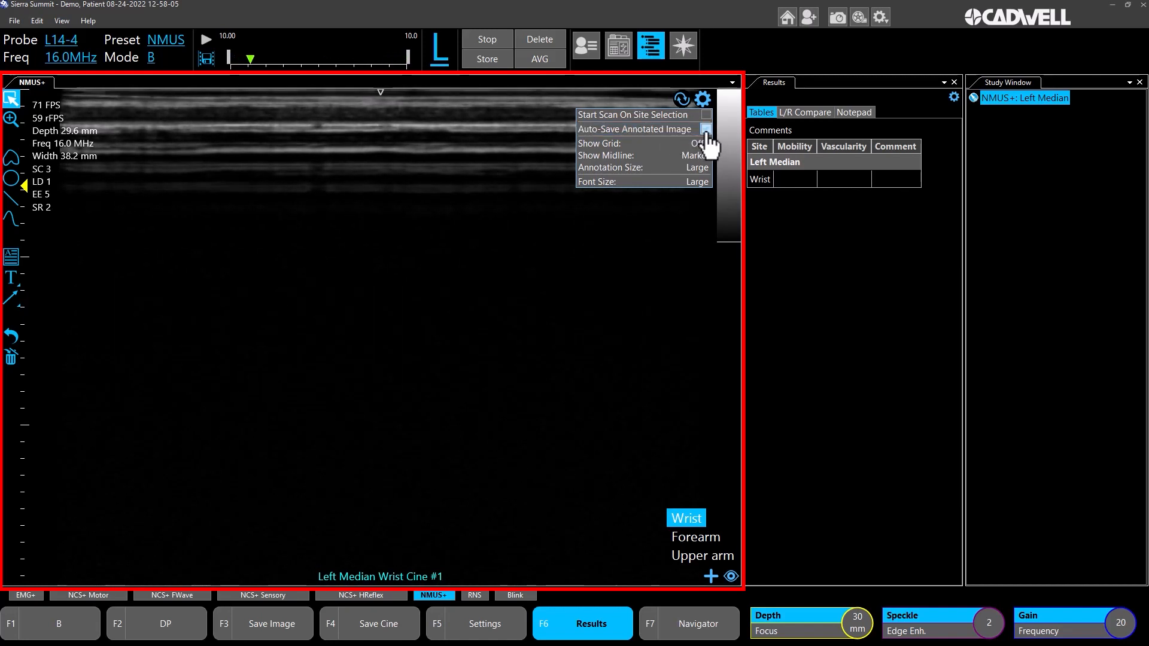
left_click(706, 130)
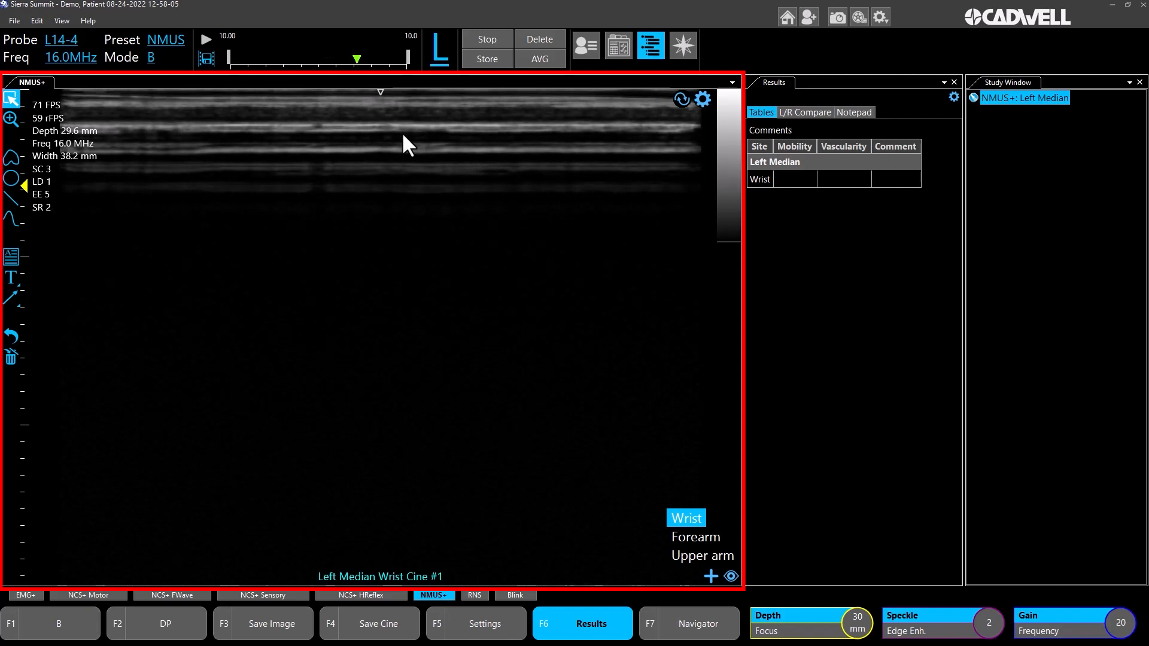
left_click(699, 100)
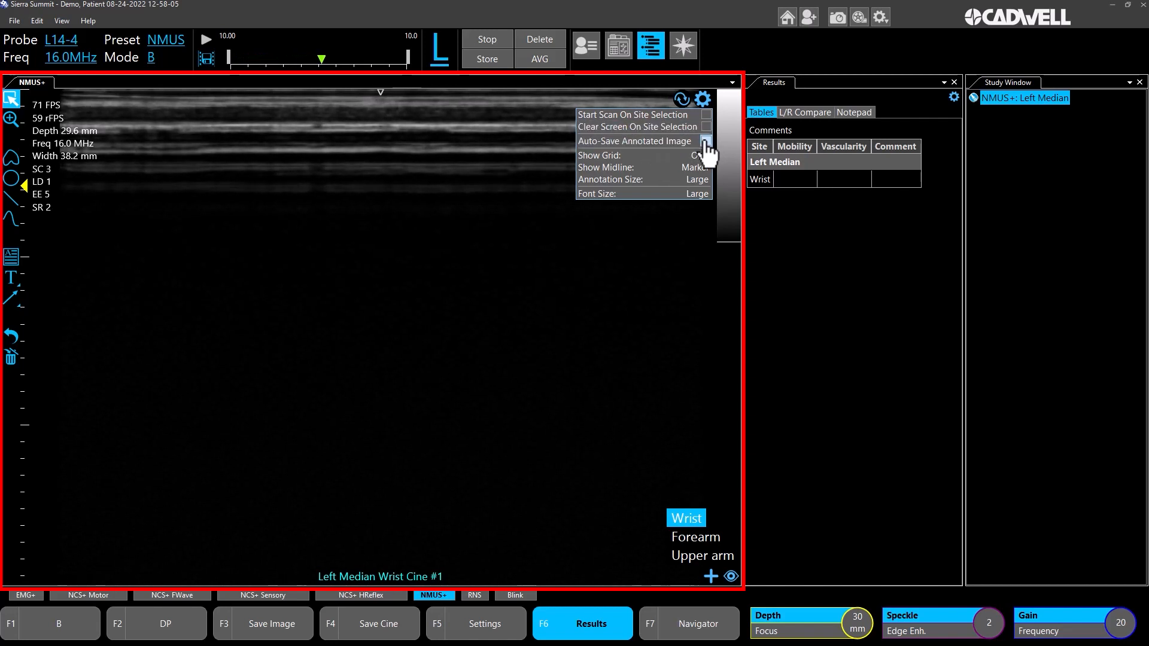
left_click(705, 141)
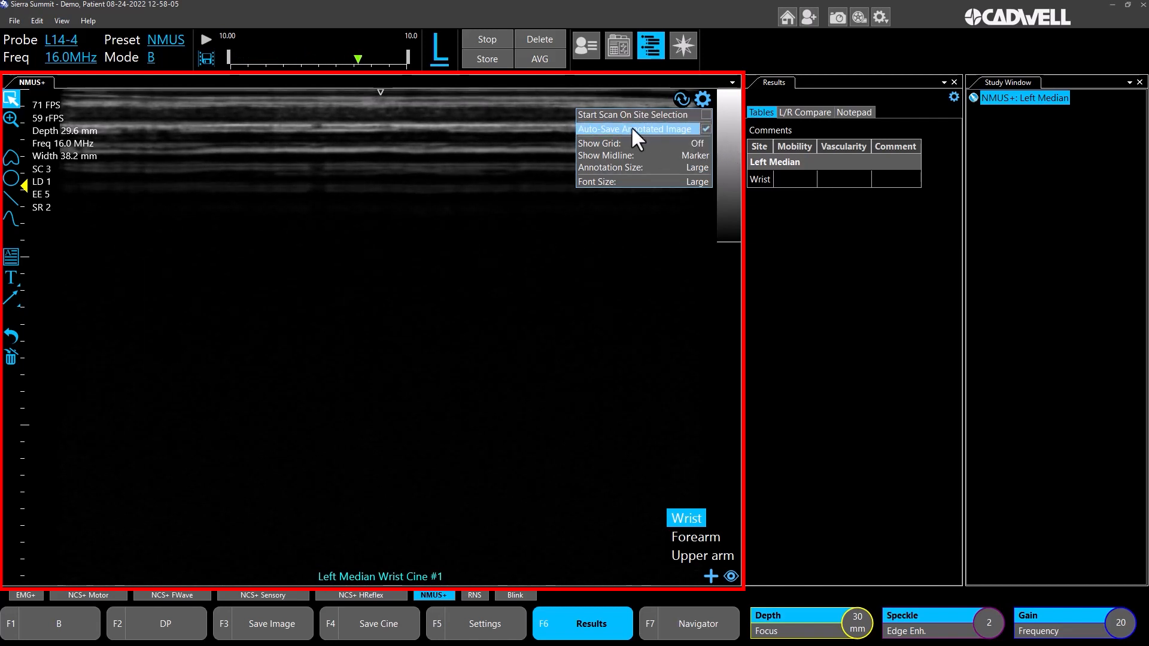
Step: Show the grid on the ultrasound image at 10 mm spacing
left_click(695, 143)
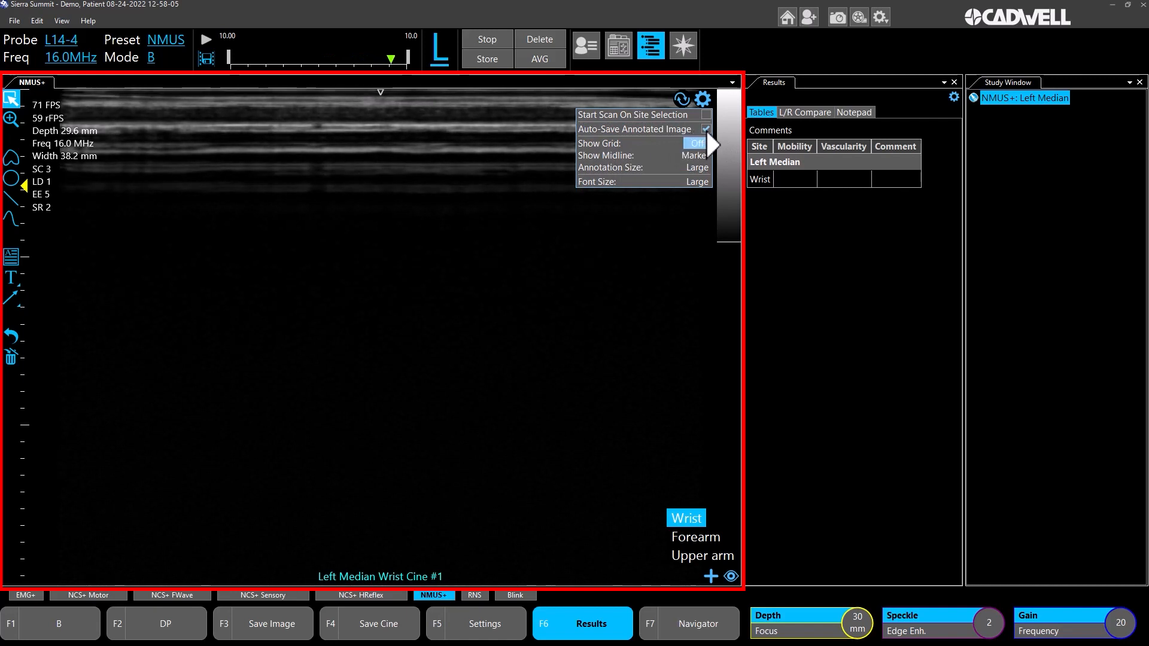
left_click(706, 142)
left_click(707, 143)
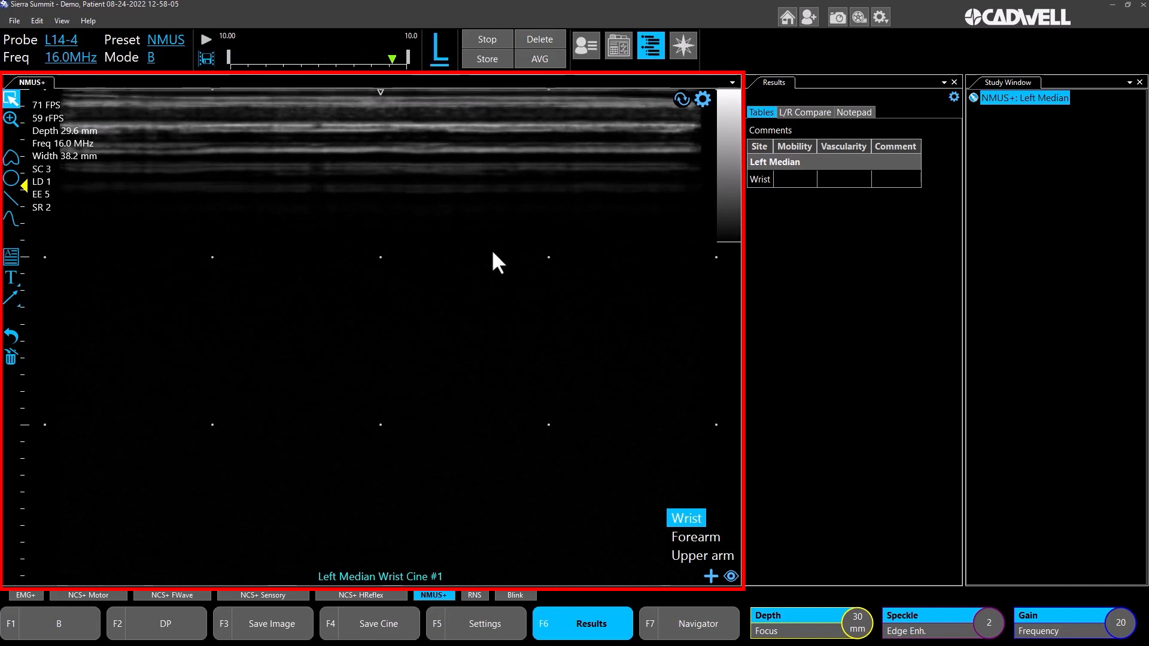
left_click(702, 98)
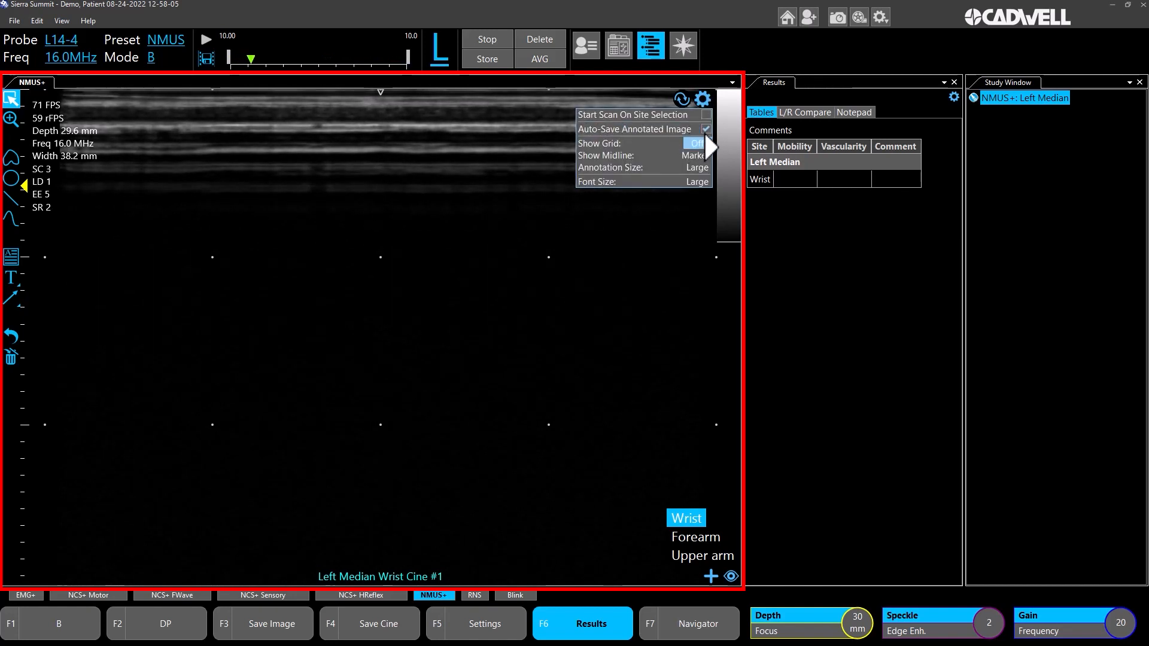
left_click(700, 144)
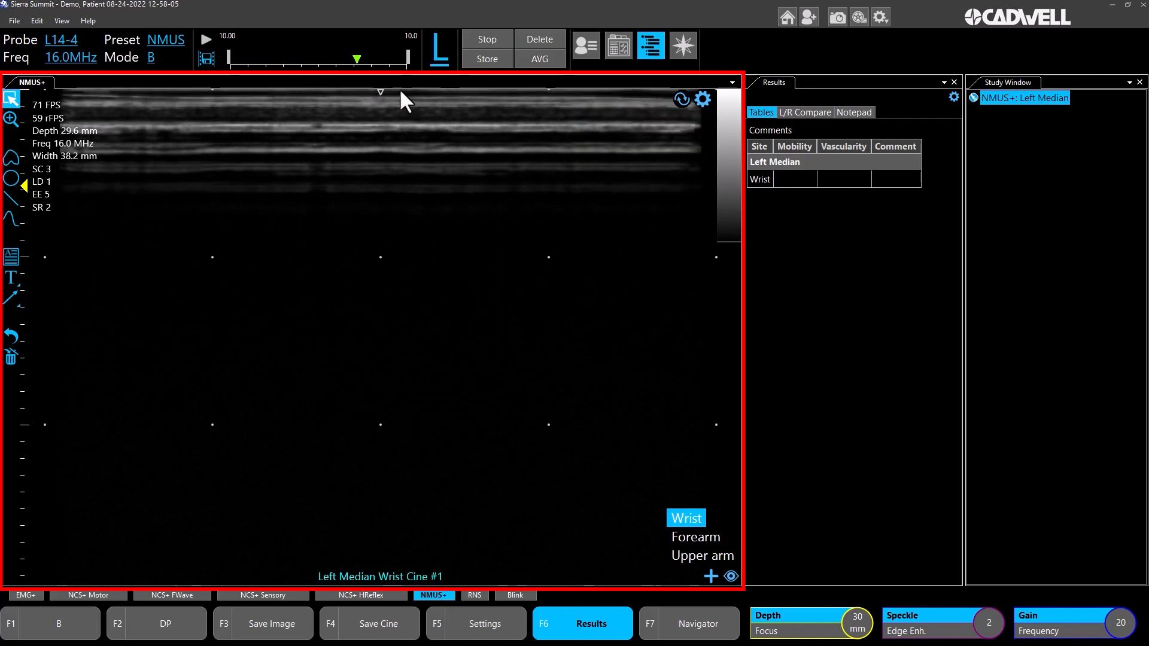
Step: Display the image midline as a line and turn it off
left_click(702, 99)
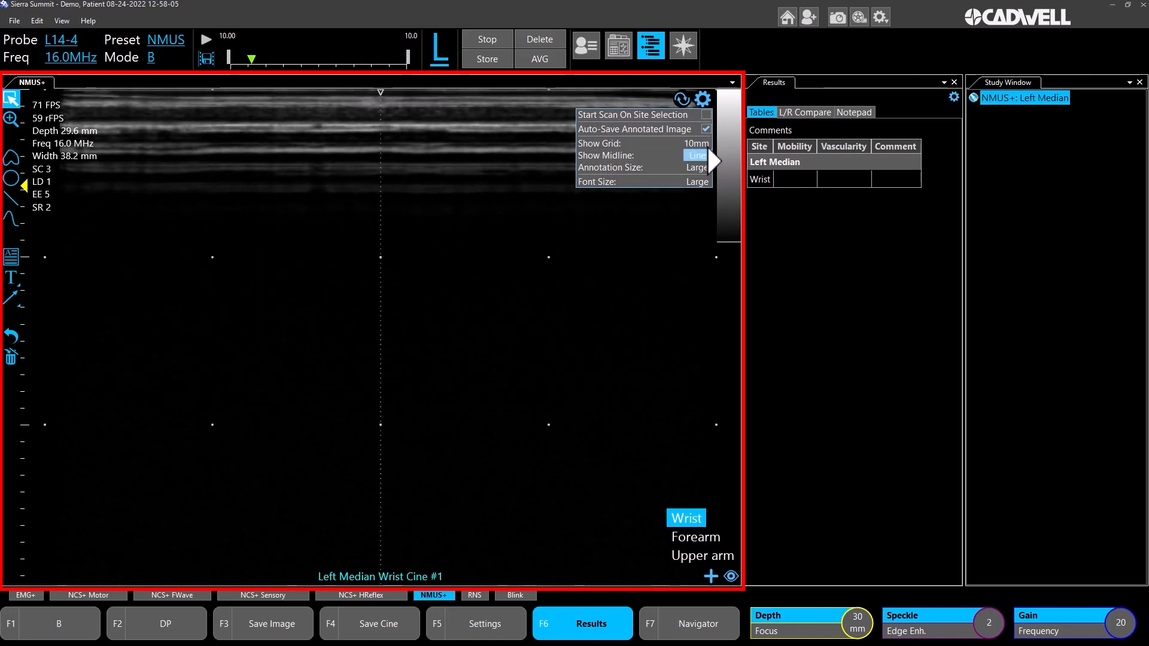
left_click(697, 156)
left_click(706, 156)
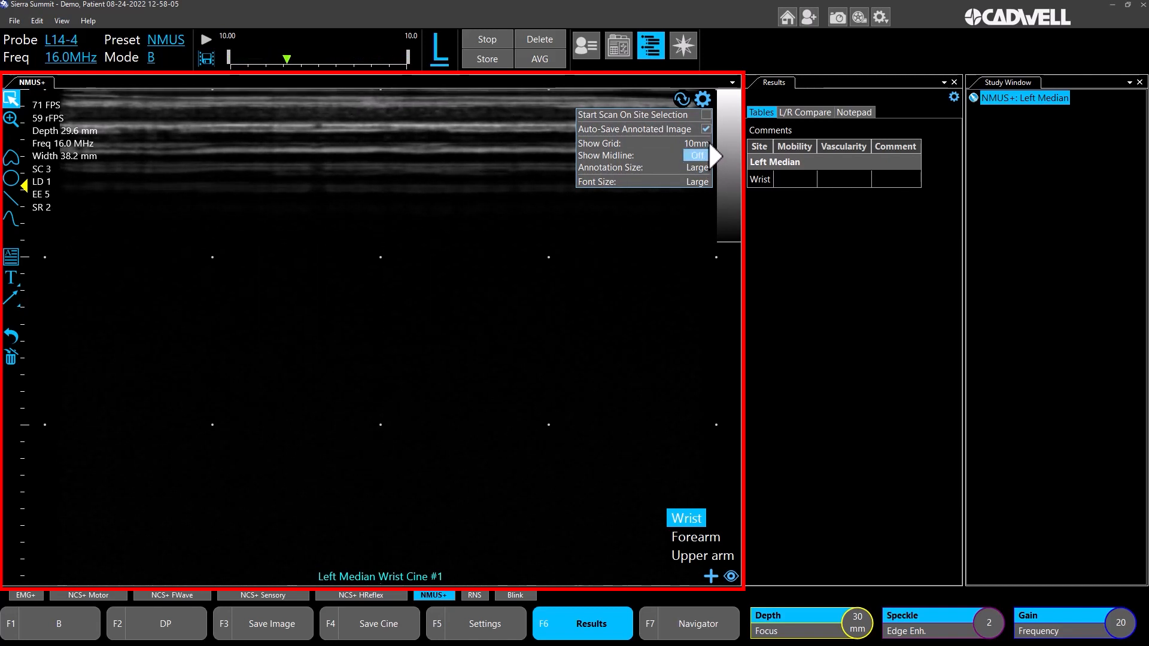
Step: Set the image midline to Marker and turn the grid off
left_click(703, 99)
left_click(696, 144)
left_click(697, 155)
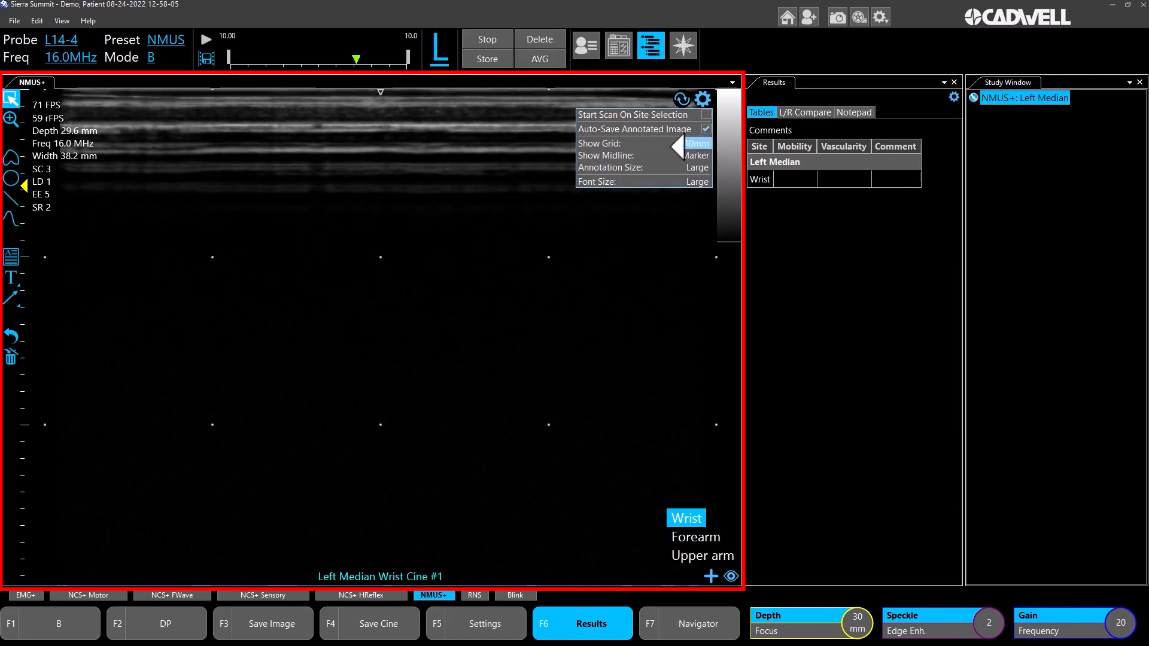
left_click(673, 146)
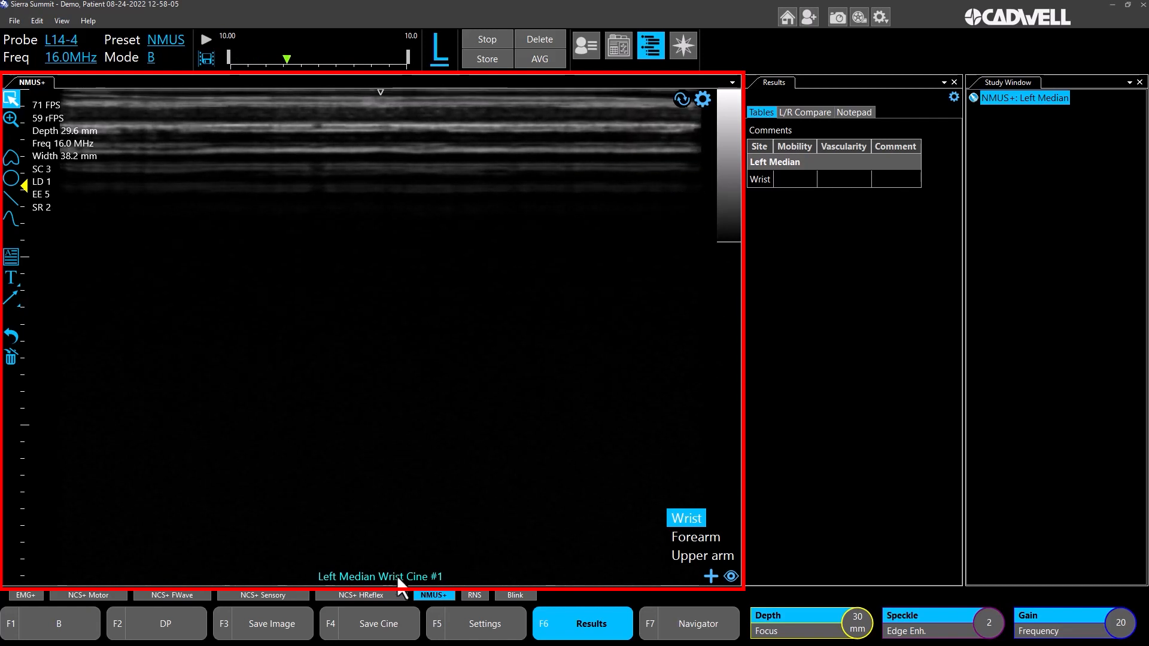
Step: View the display and sorting options of the Results table
mouse_move(704, 102)
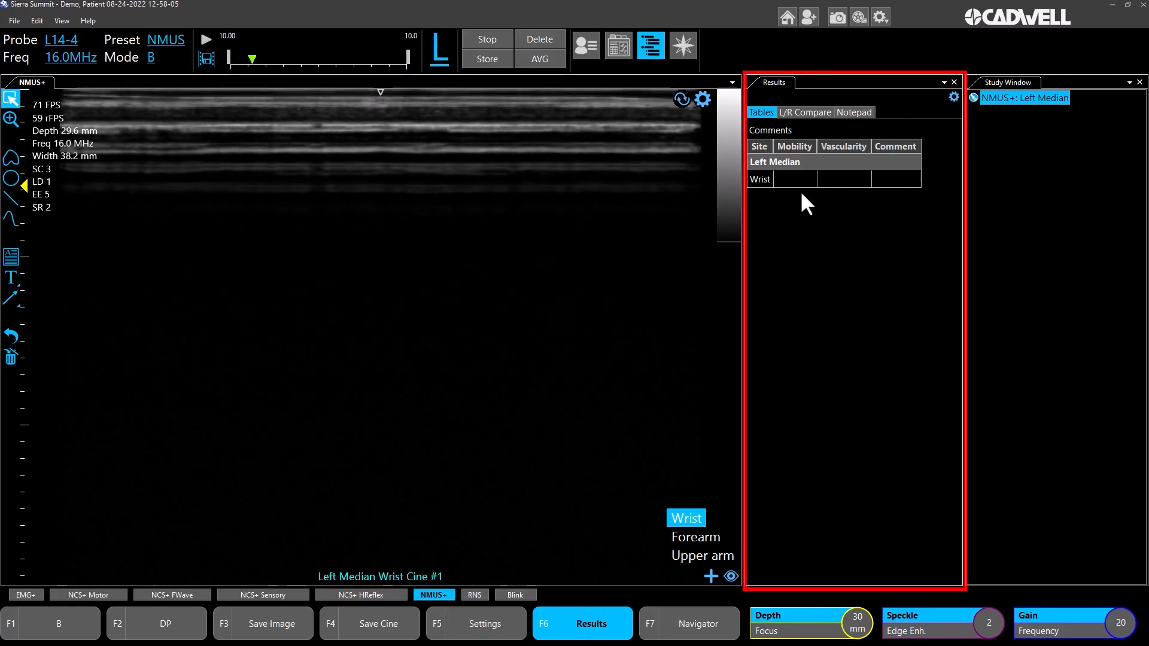
left_click(954, 97)
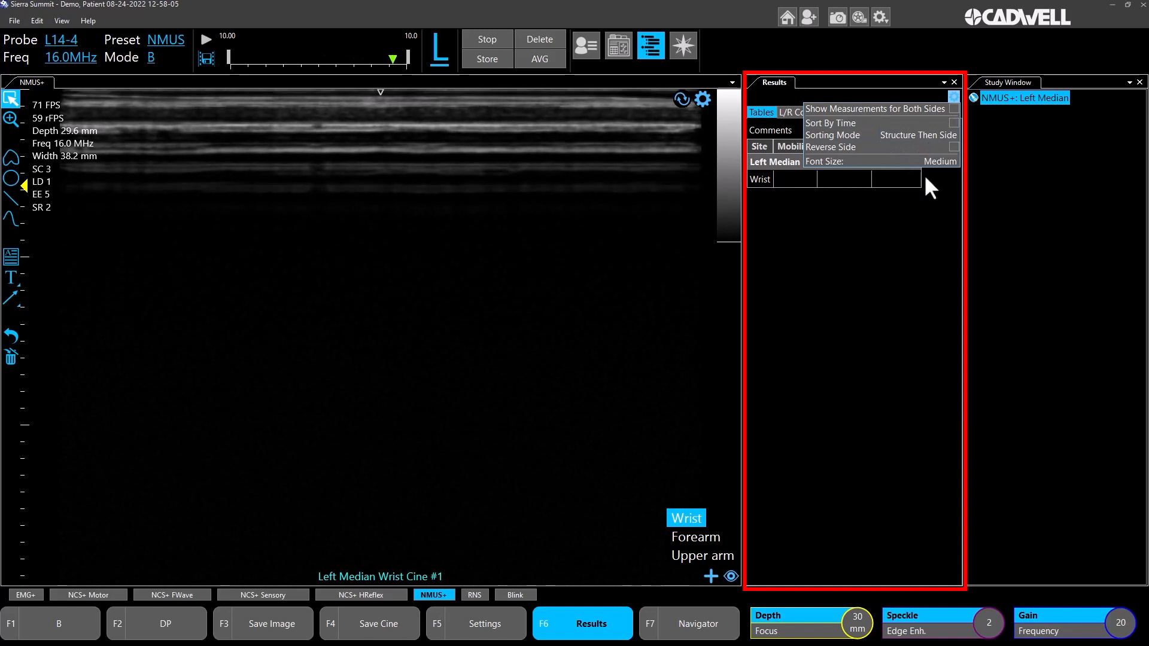
left_click(917, 274)
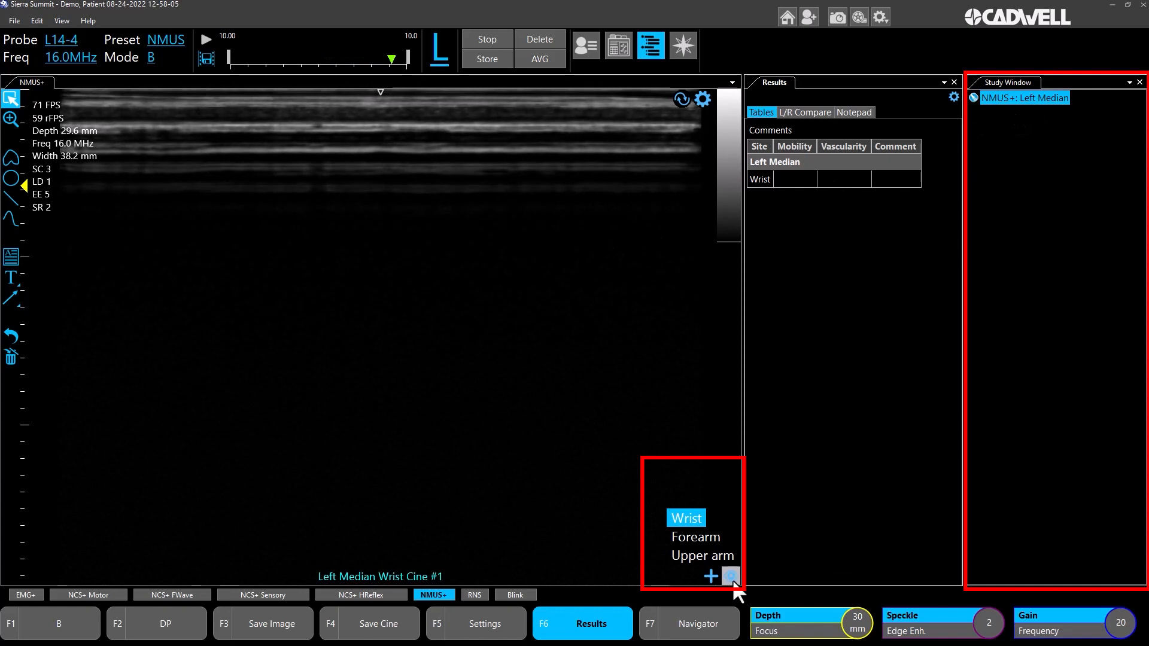
Step: Show the hidden sites and browse the anatomy choices for adding a new site to the left median study
left_click(710, 577)
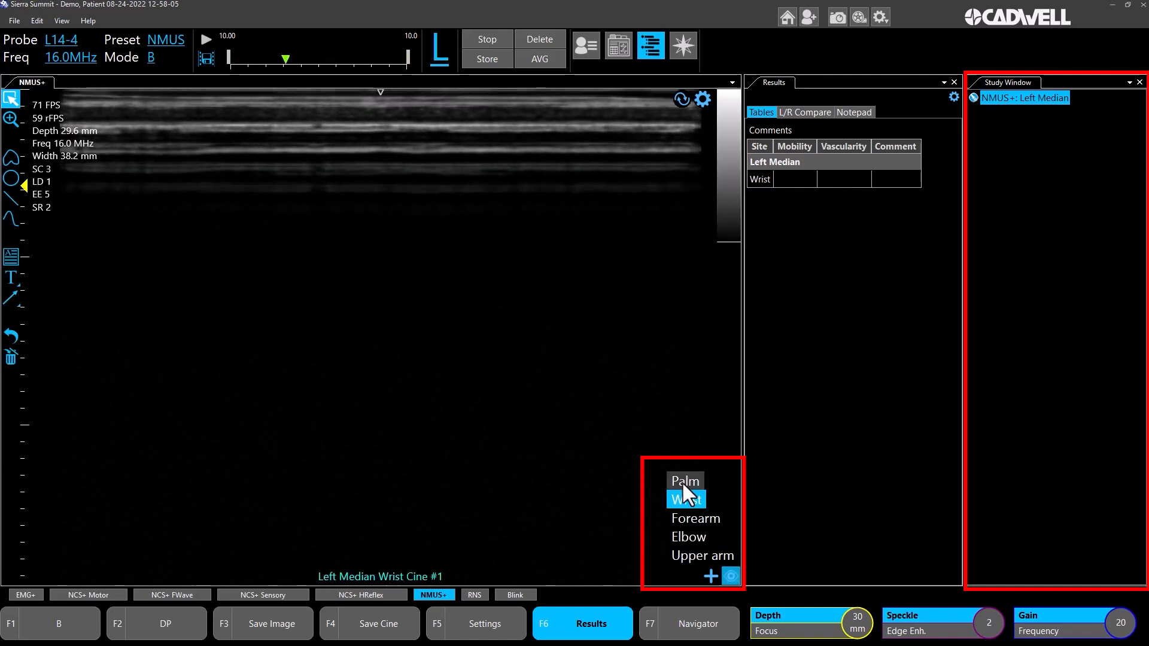
left_click(710, 577)
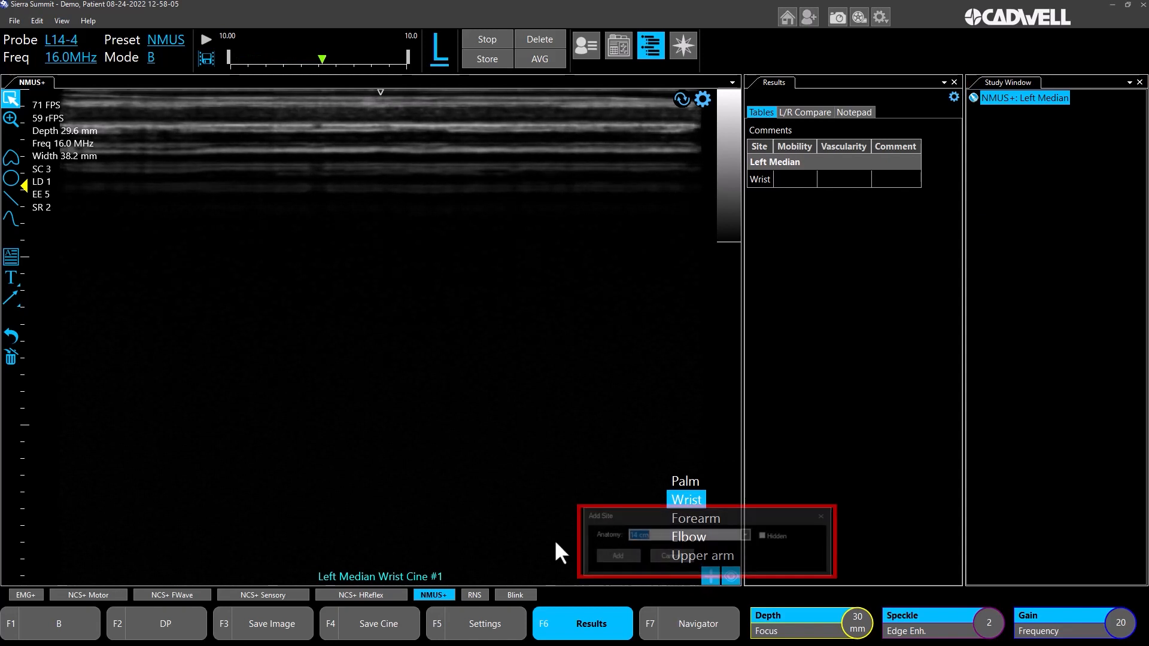
left_click(748, 535)
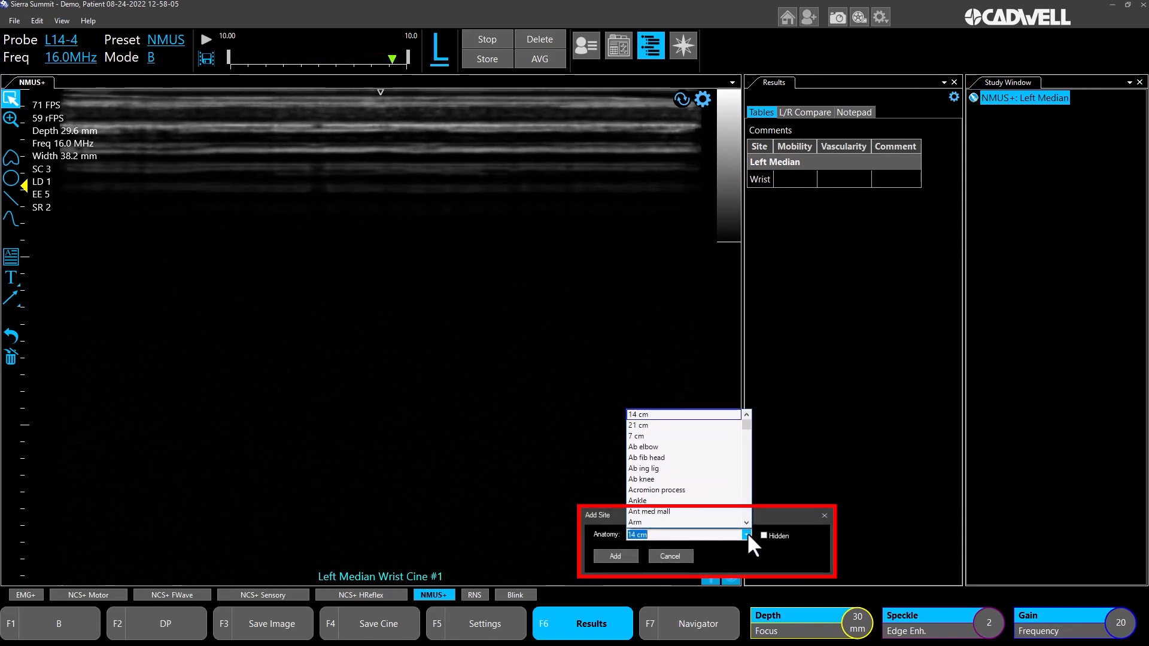
left_click(747, 534)
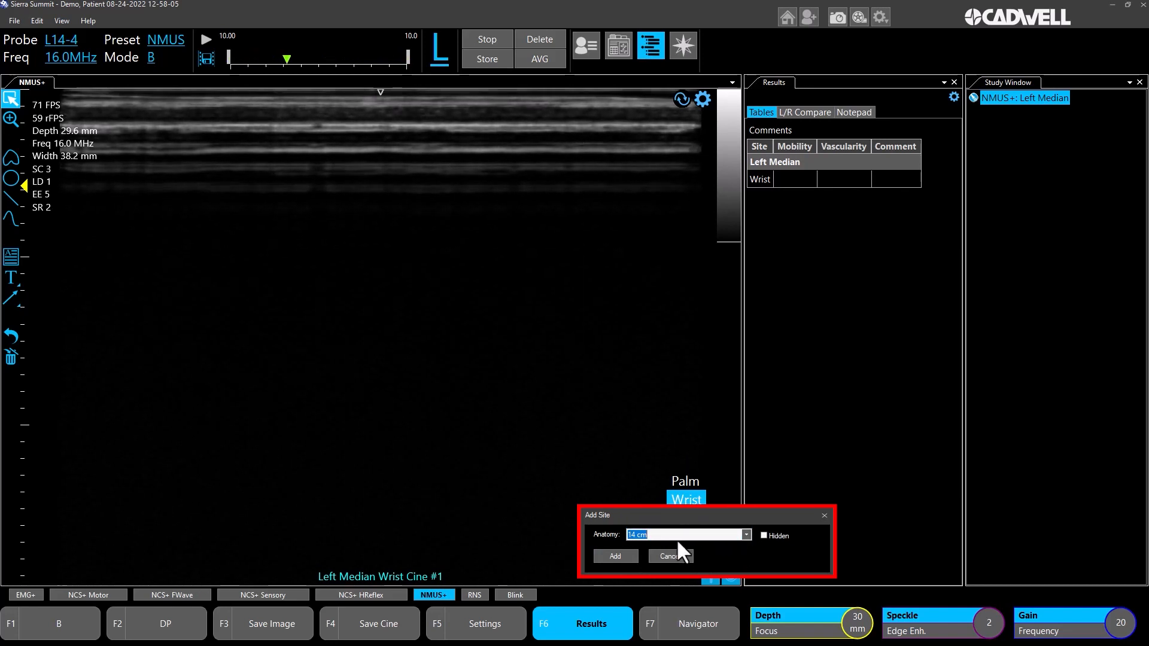
Step: Try filtering the new site's anatomy choices by "Mid F"
type("14 Mi")
key("BackSpace")
key("BackSpace")
key("BackSpace")
key("BackSpace")
key("BackSpace")
type("M")
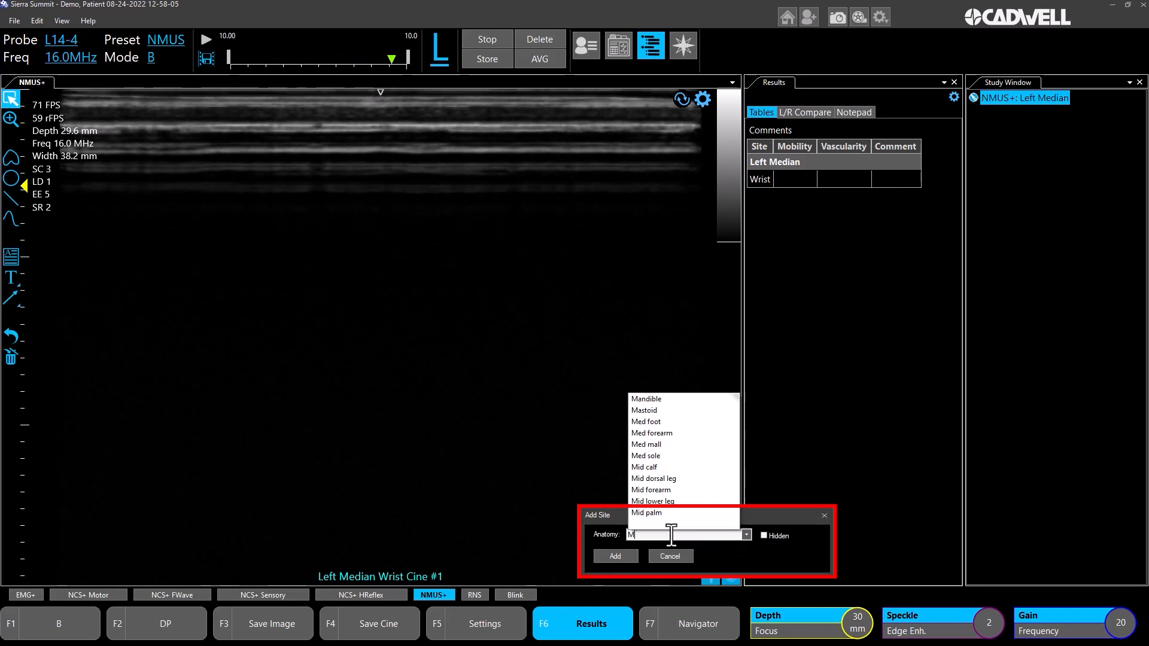
type("id F")
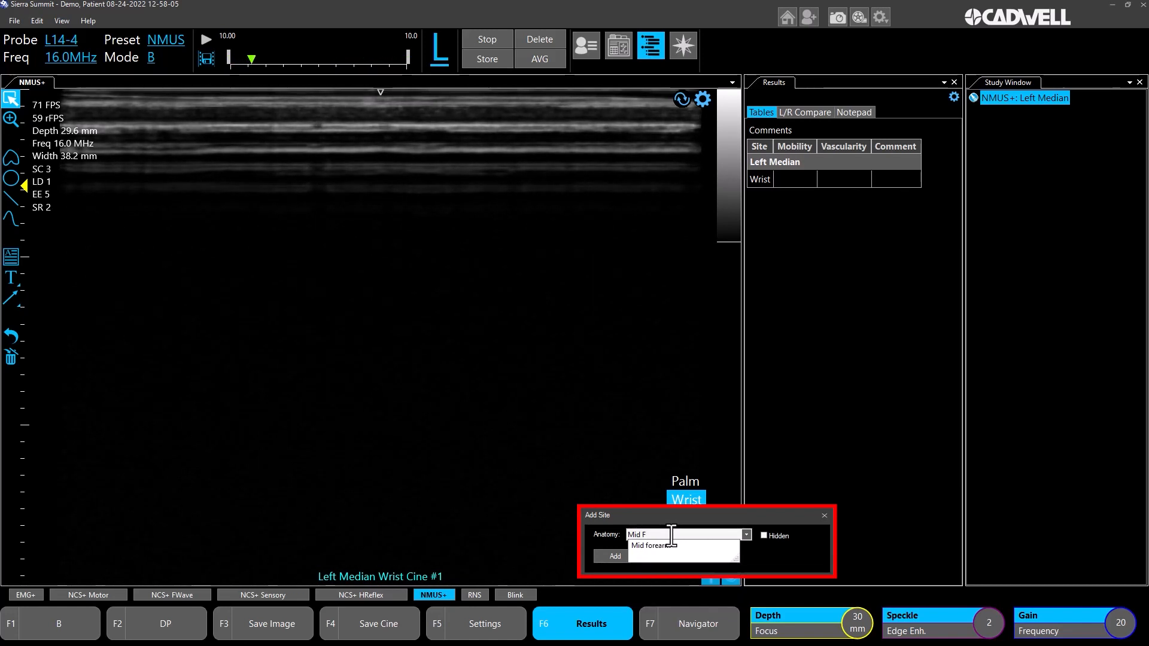
Step: Replace the anatomy entry with Test and add it as a new, non-hidden site
key("BackSpace")
key("BackSpace")
key("BackSpace")
key("BackSpace")
key("BackSpace")
type("Test")
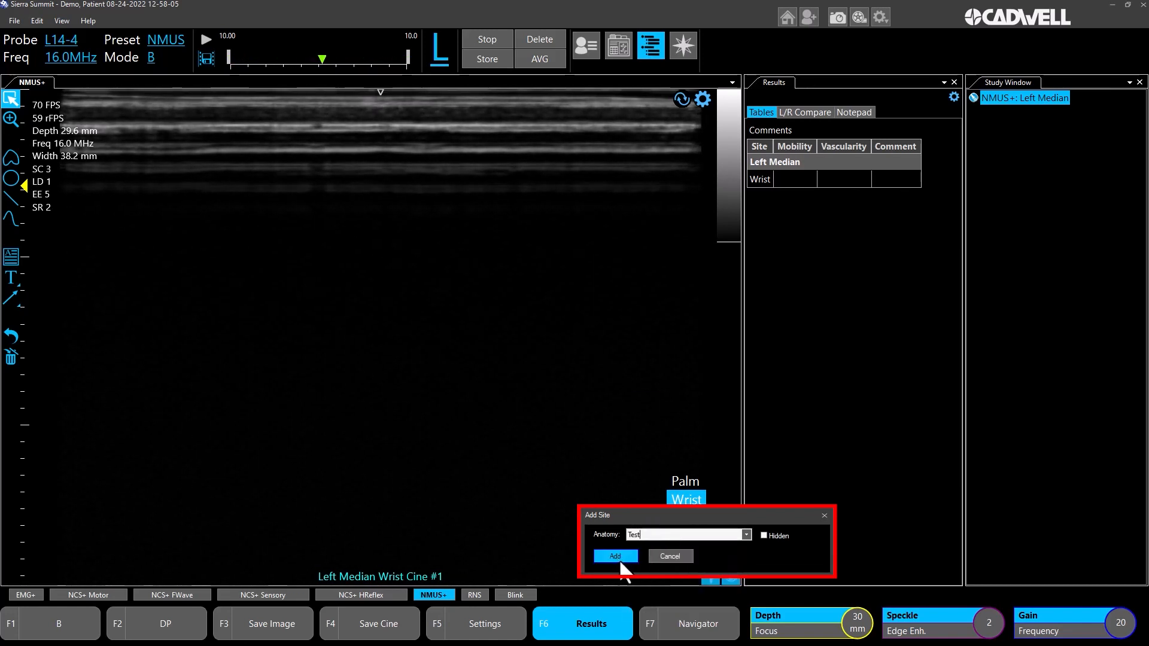
left_click(619, 559)
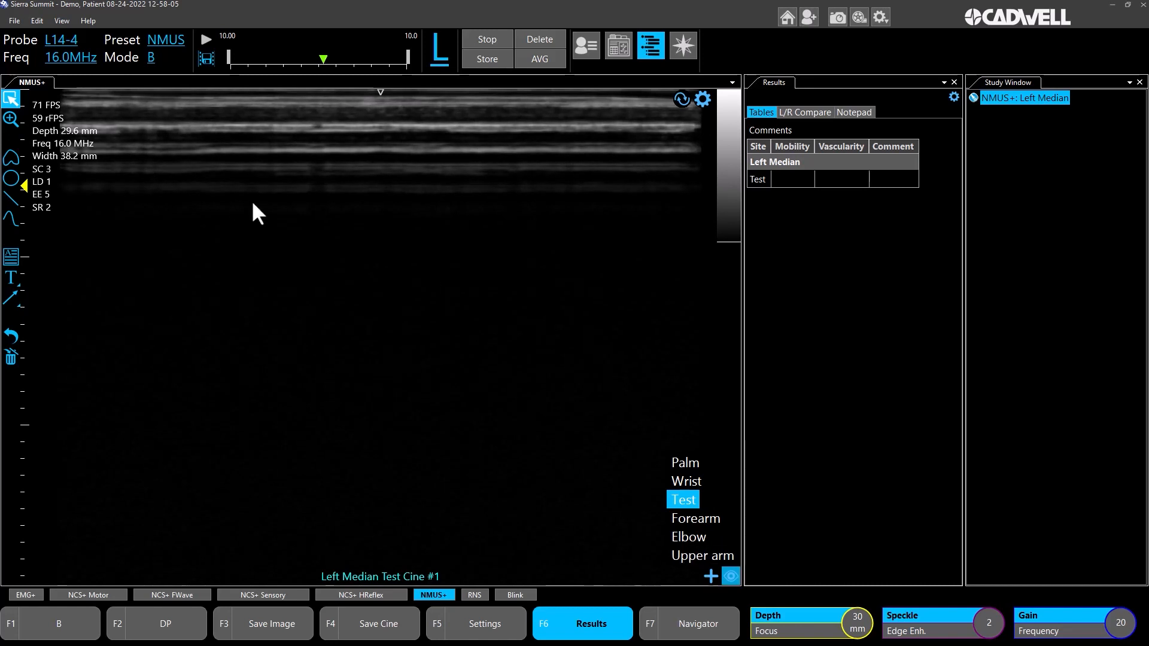
Step: View the command for saving test parameters and the options for adding a site, cancelling without adding one
left_click(34, 23)
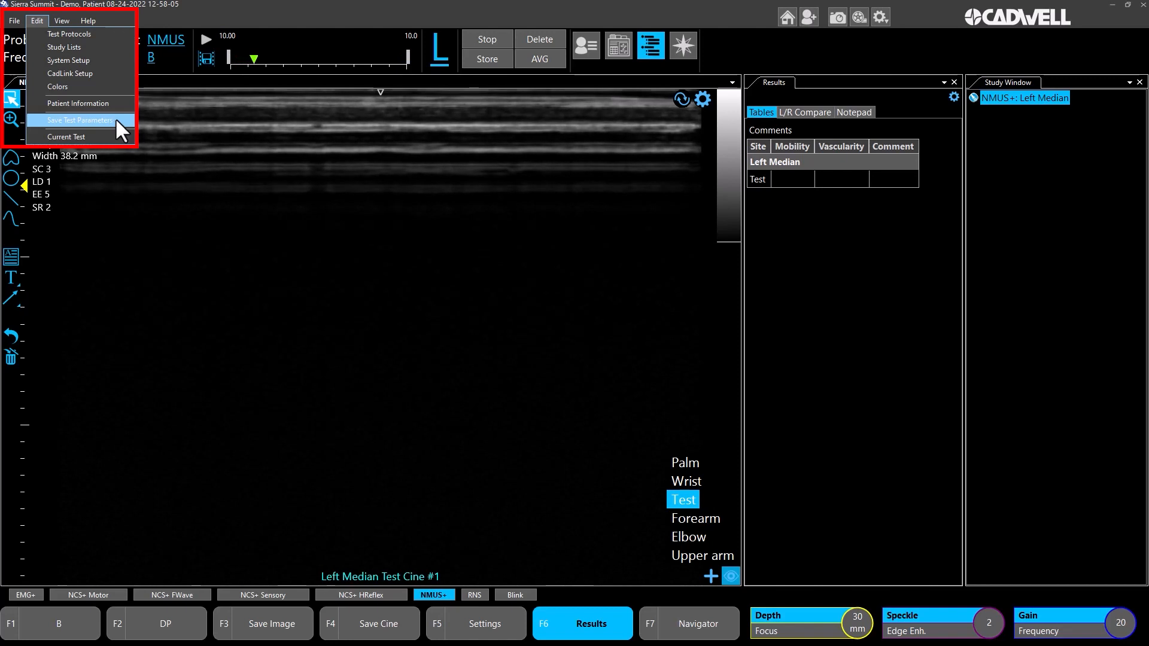
left_click(476, 302)
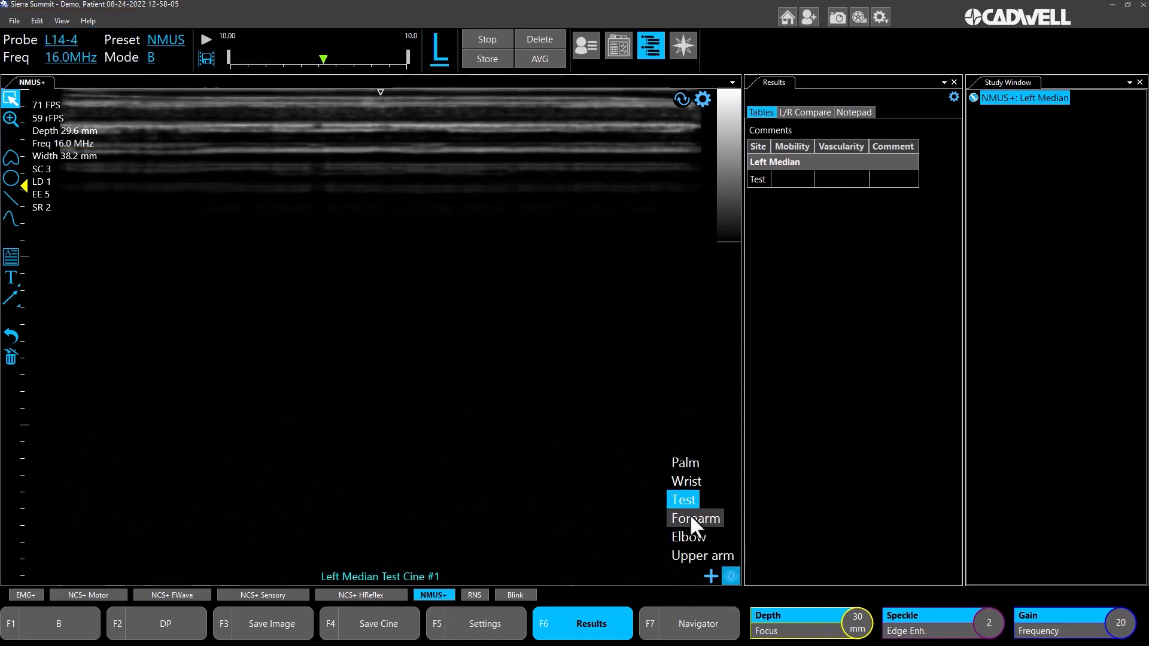
left_click(710, 576)
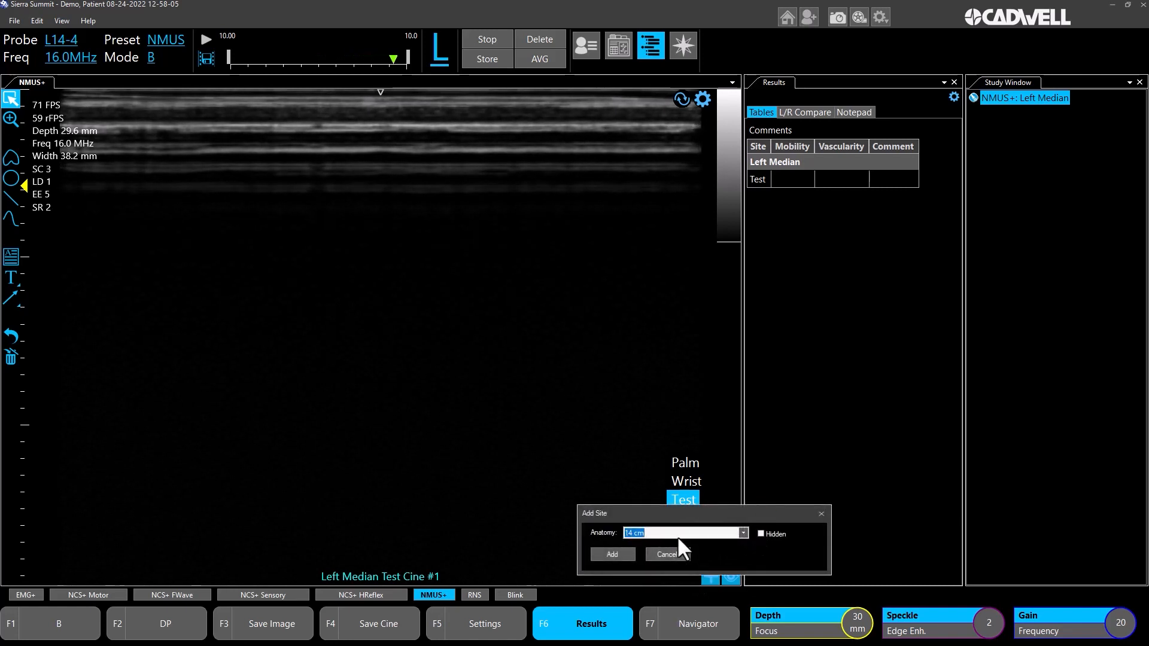
left_click(674, 553)
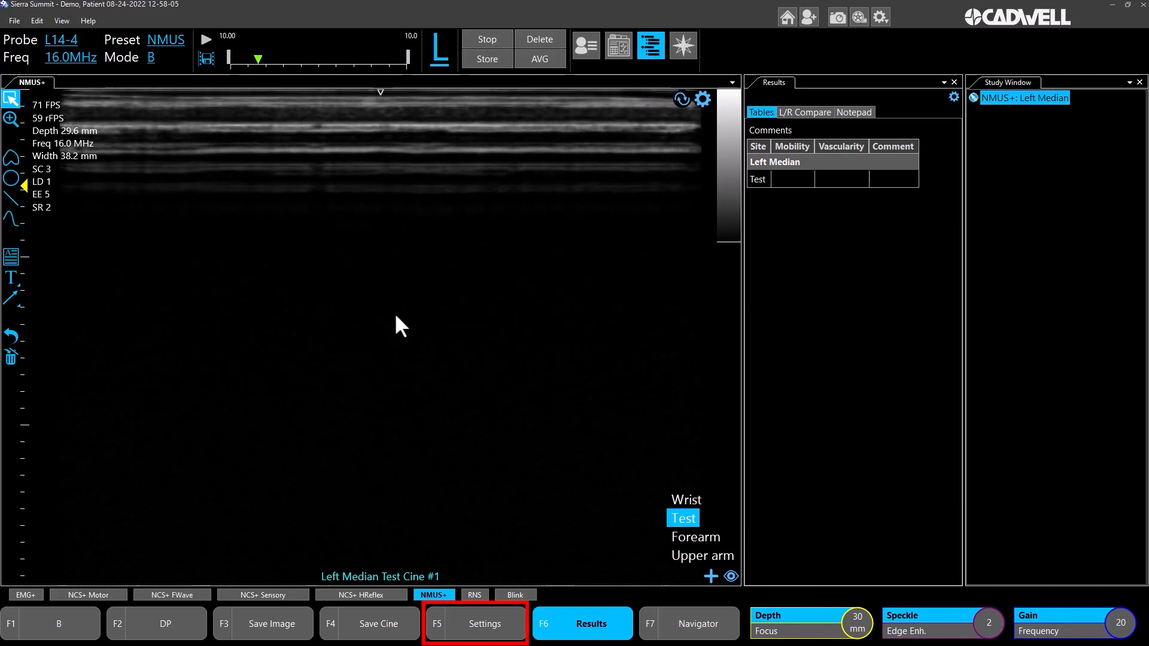
Step: Open the ultrasound settings and examine the Basic, Advanced and TGC parameters
left_click(482, 628)
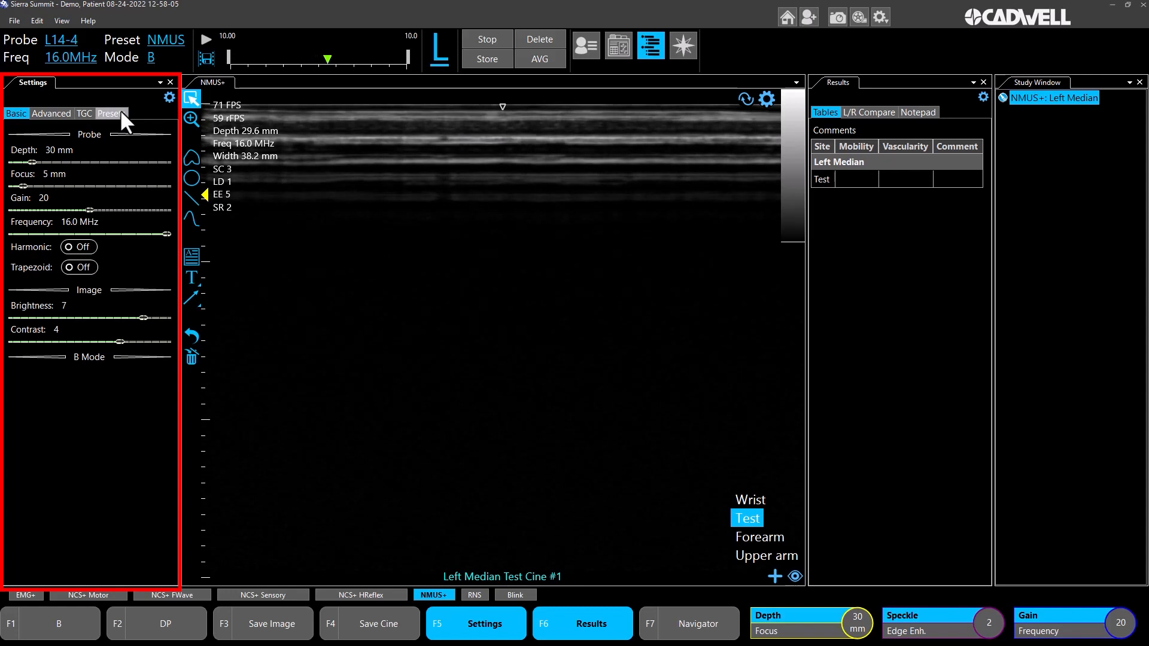
left_click(62, 110)
left_click(20, 112)
left_click(48, 111)
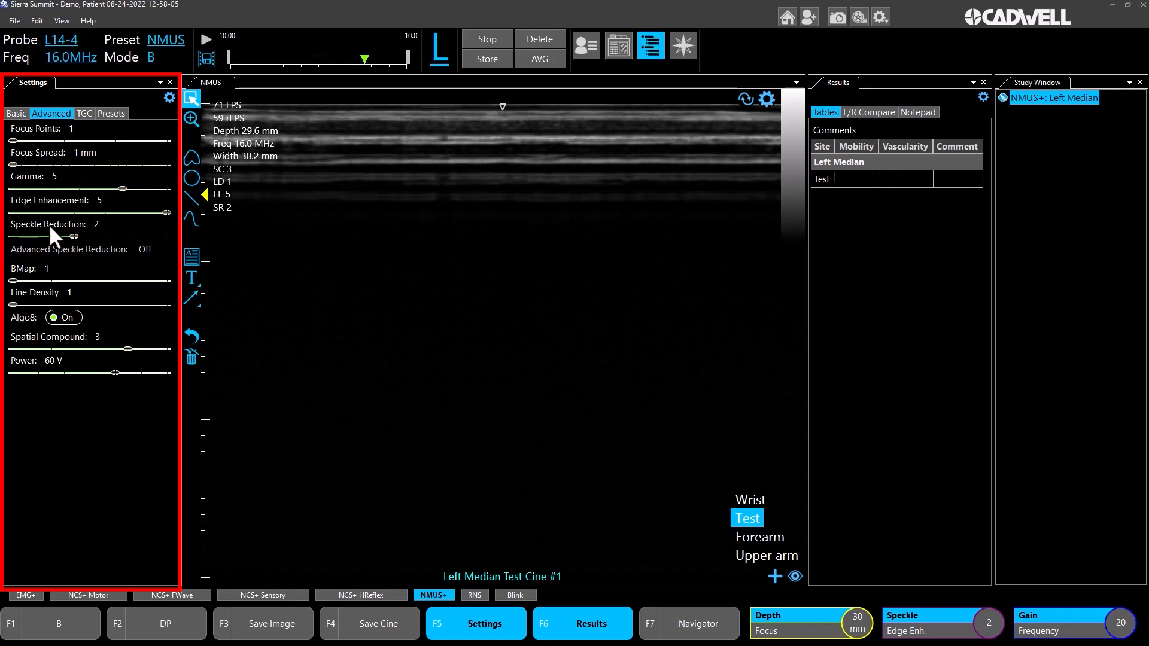
left_click(82, 111)
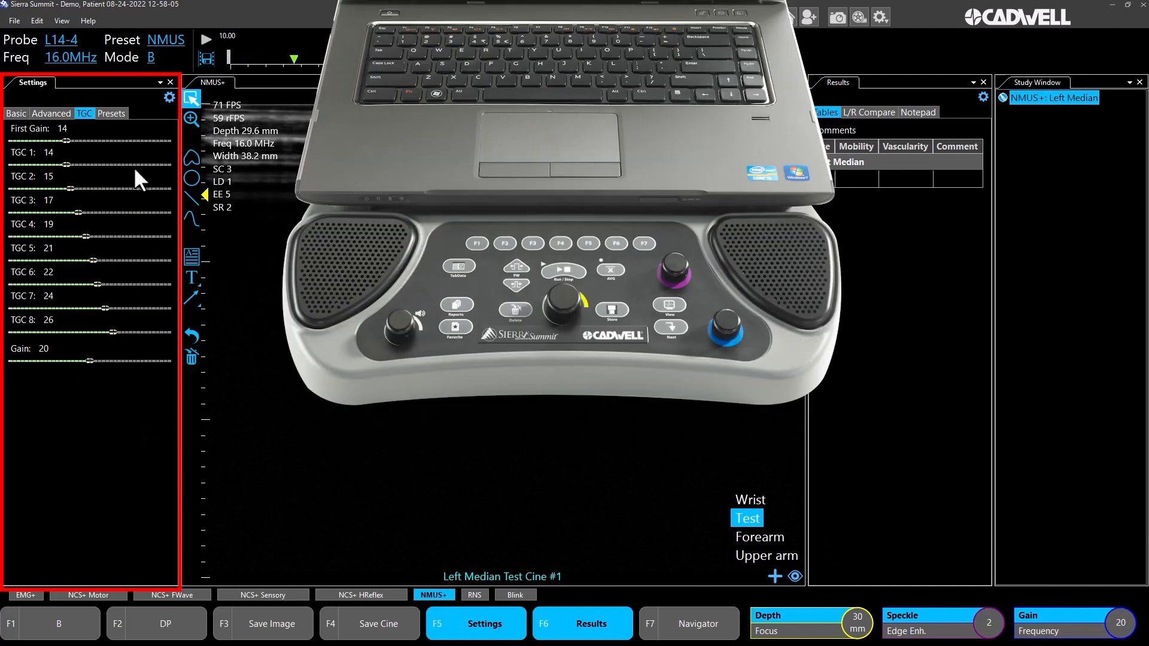
Step: View the saved presets for the L14-4 probe and the list for switching the loaded preset
left_click(112, 112)
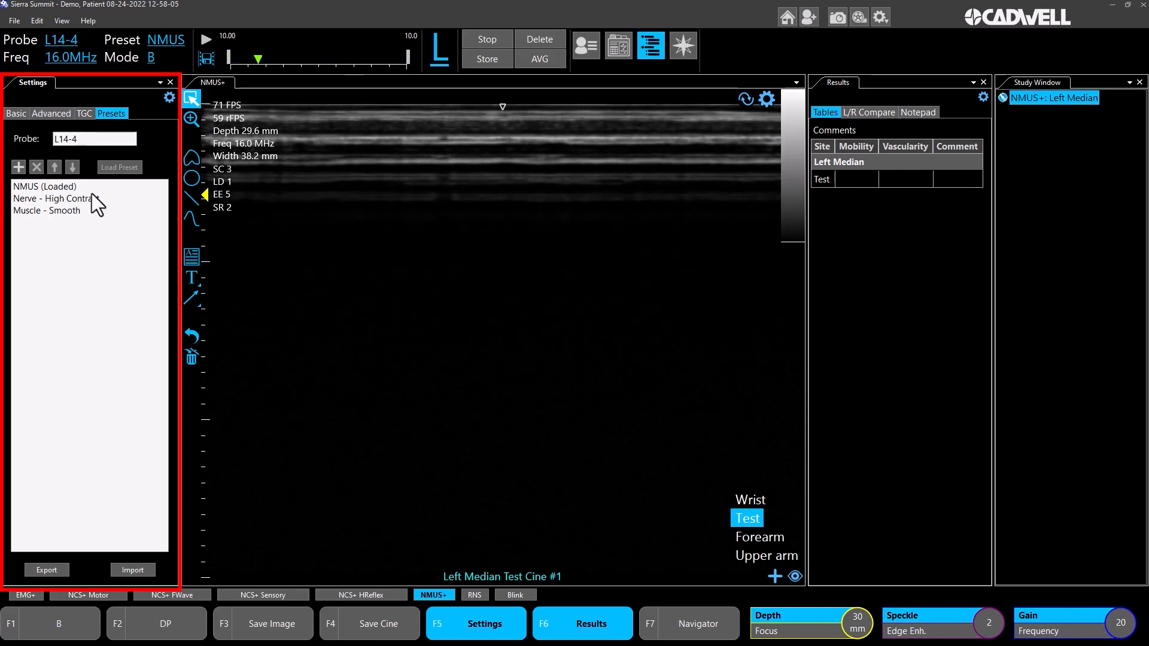
left_click(160, 37)
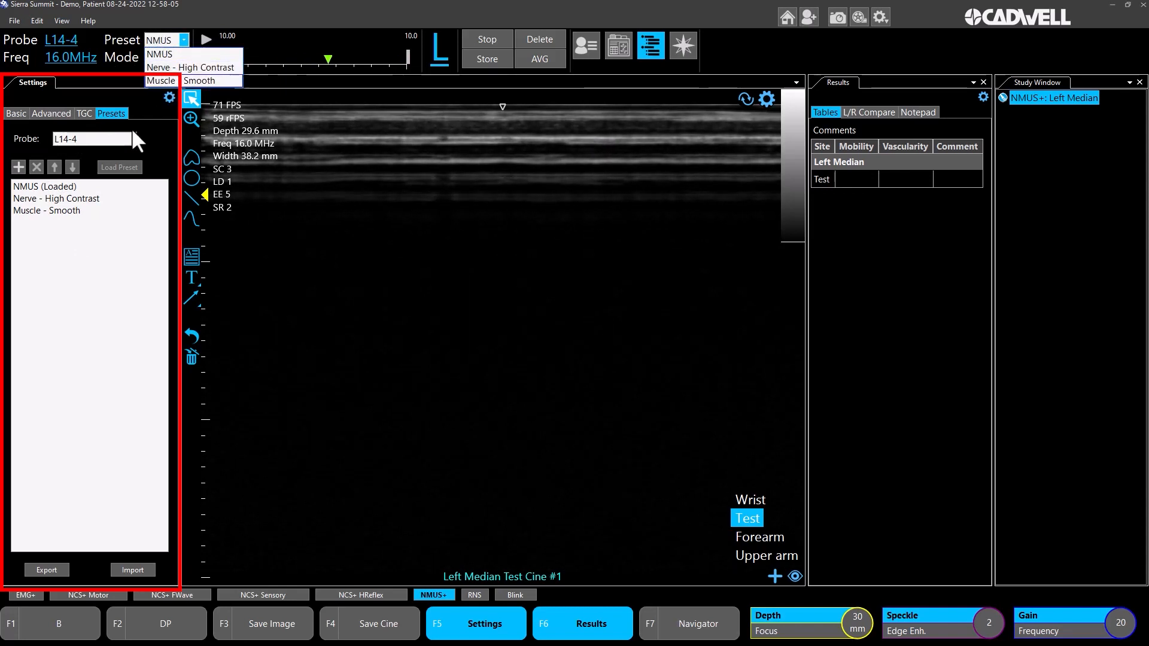
left_click(98, 243)
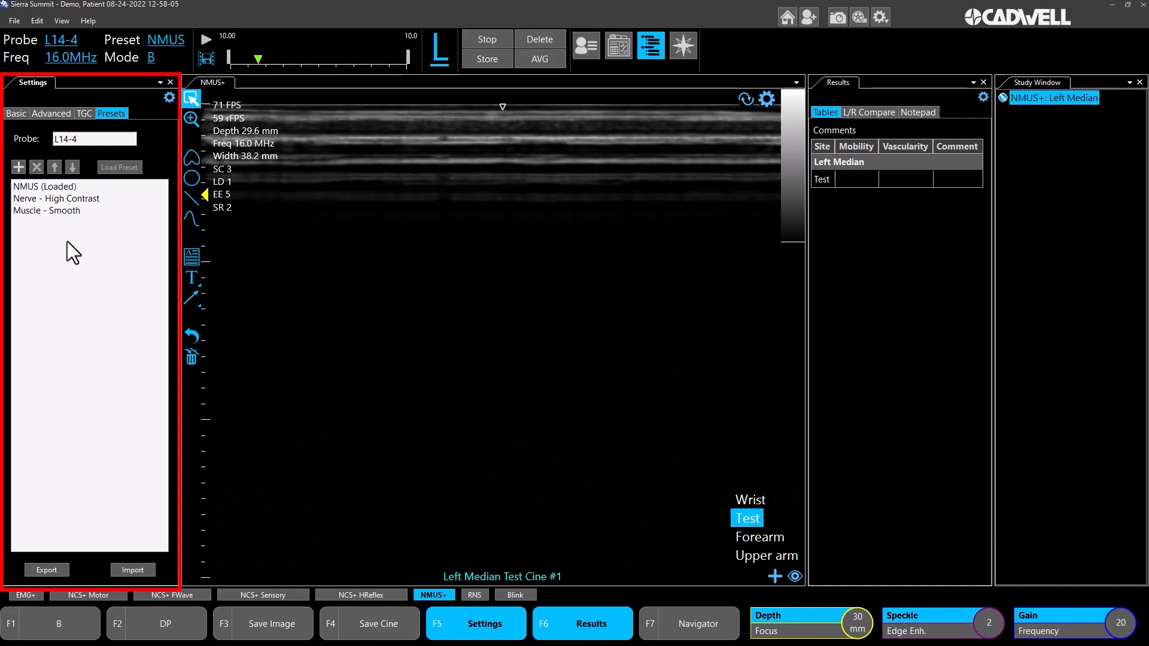
Step: Review the Basic and Advanced settings that a preset can store
left_click(15, 113)
left_click(46, 112)
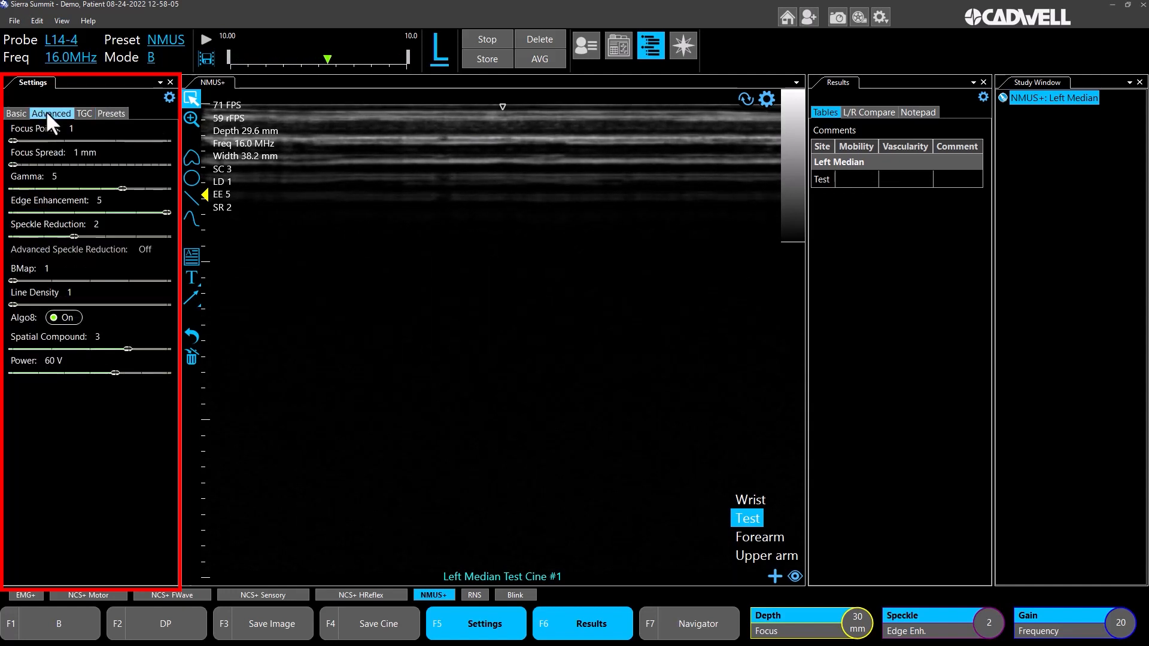
left_click(20, 112)
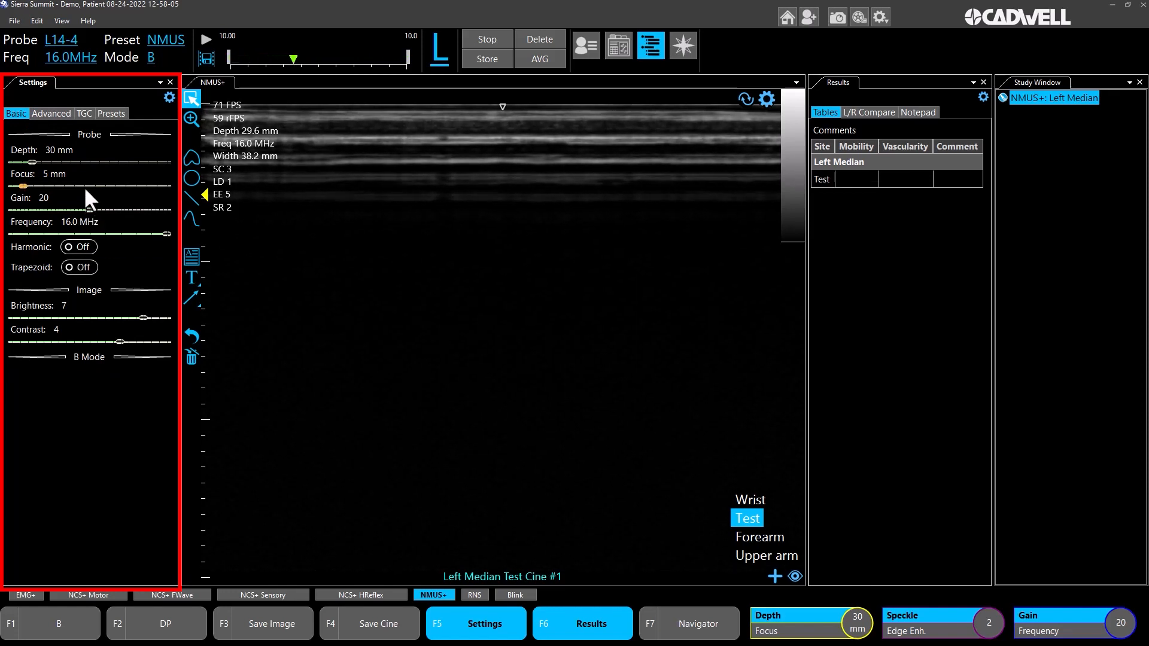
Step: Create a new L14-4 preset named Test and check for it in the preset selection list
left_click(113, 115)
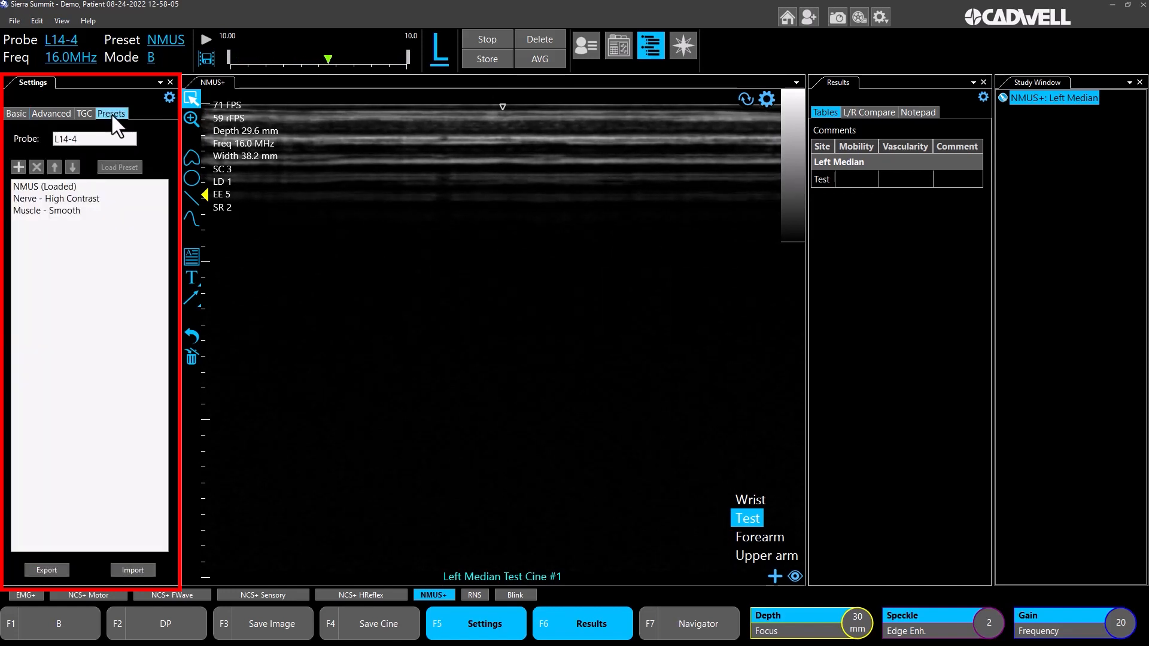
left_click(18, 169)
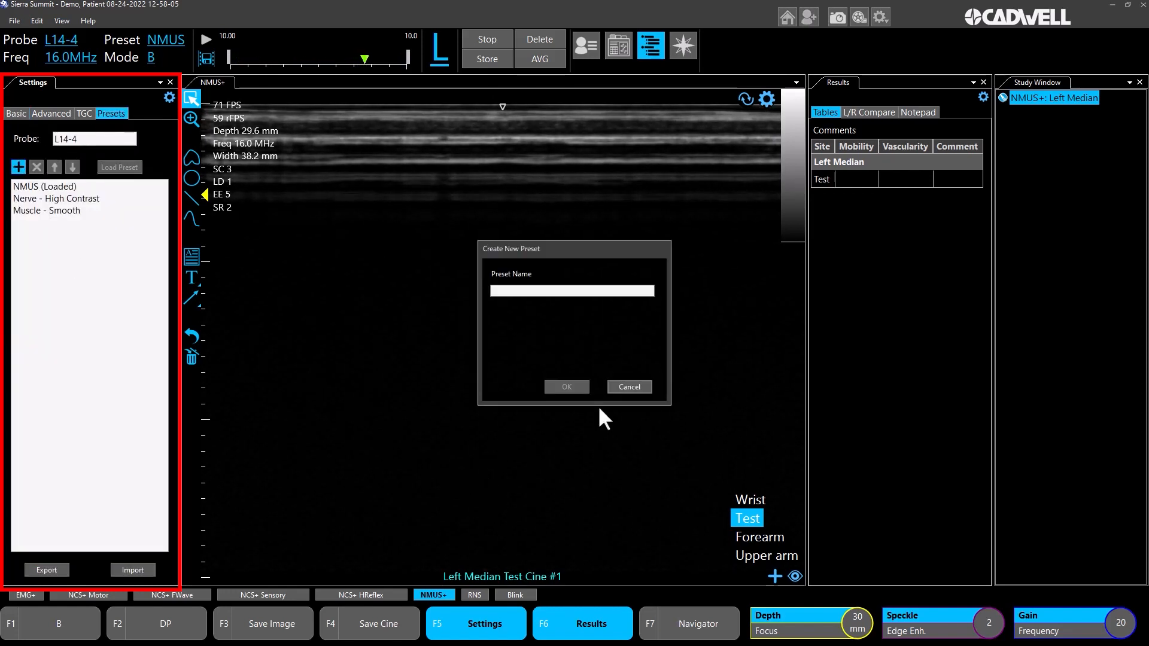
left_click(519, 293)
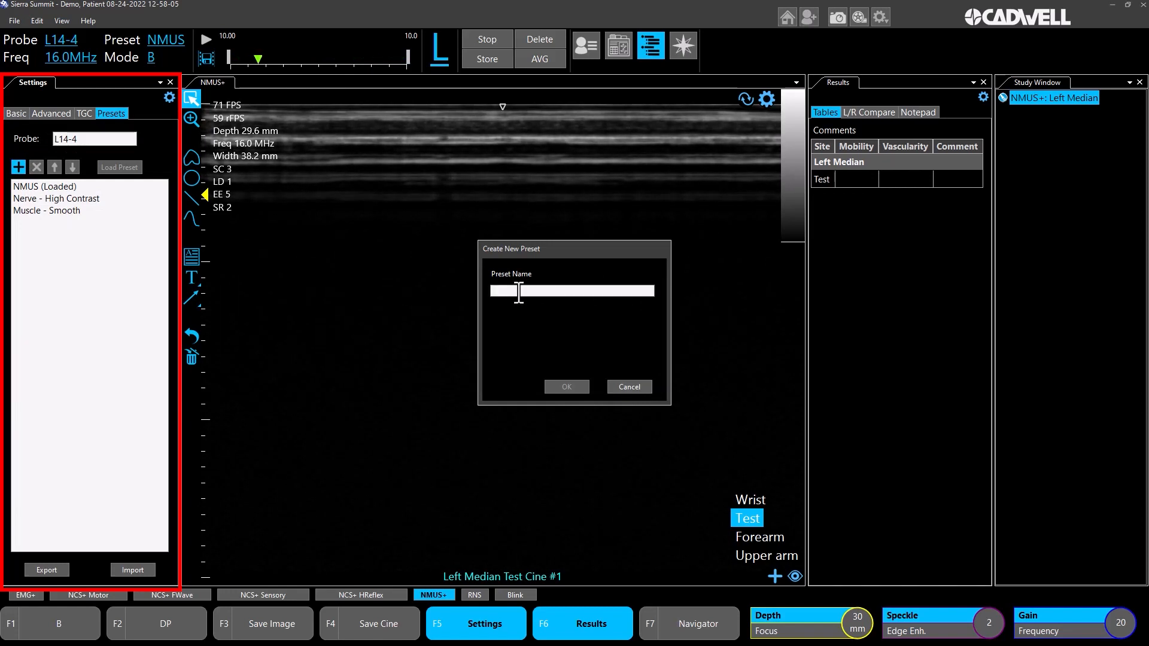
type("Test")
left_click(565, 388)
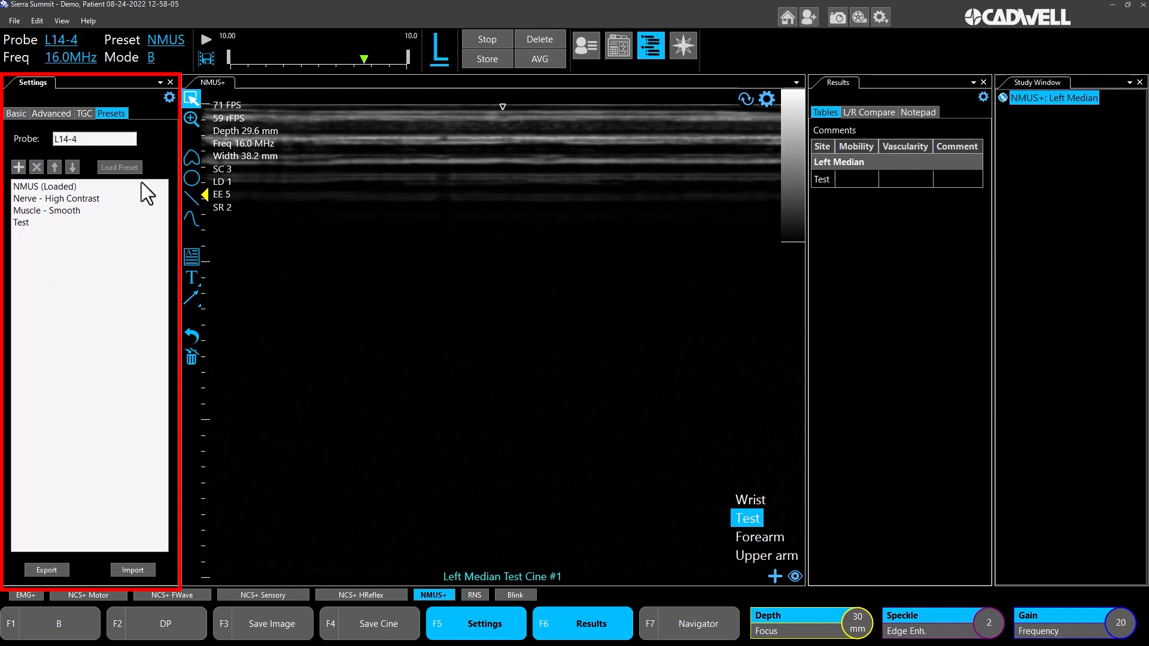
left_click(172, 37)
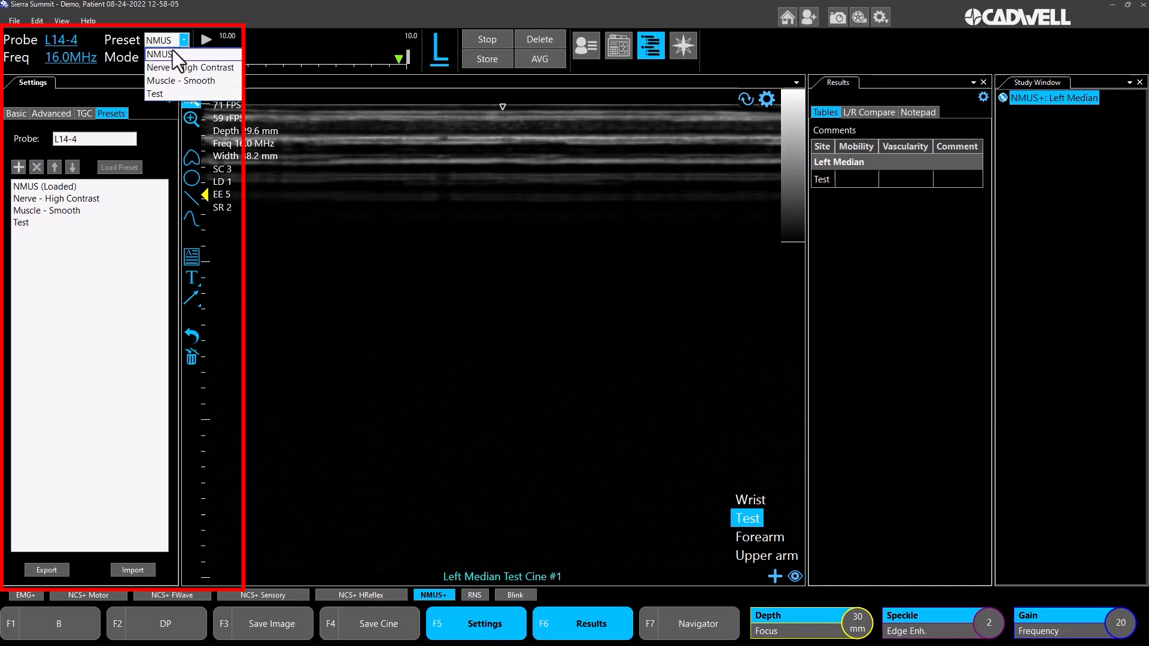
left_click(41, 228)
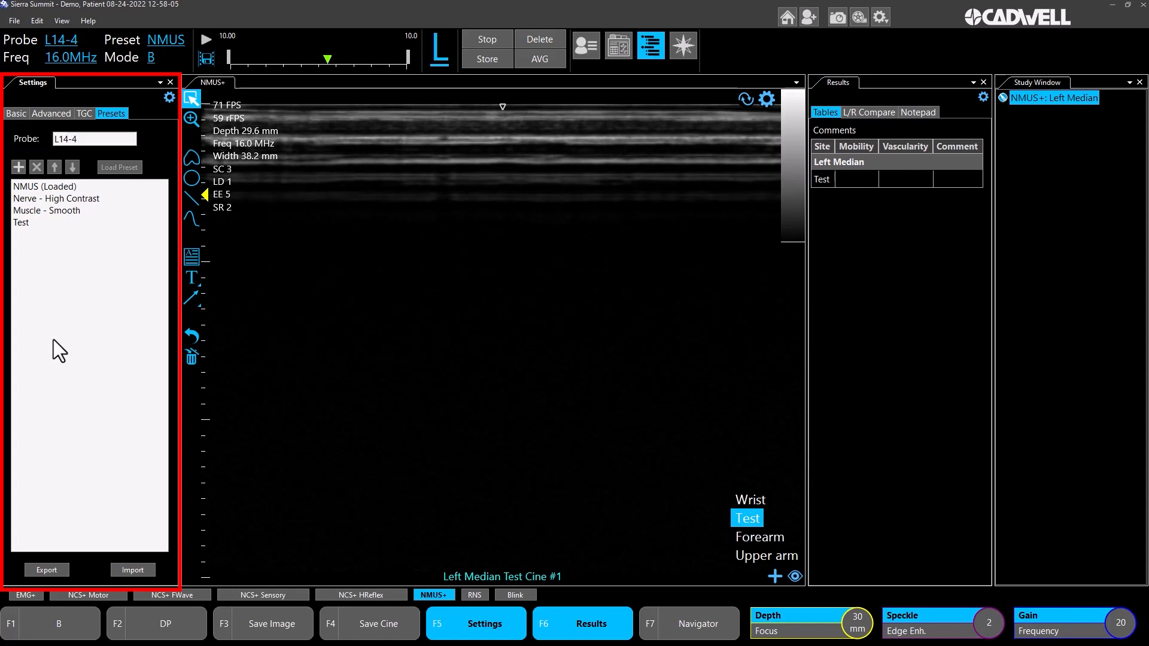
Step: Try creating a preset named NMUS with overwriting of the existing preset allowed, and cancel it
left_click(19, 165)
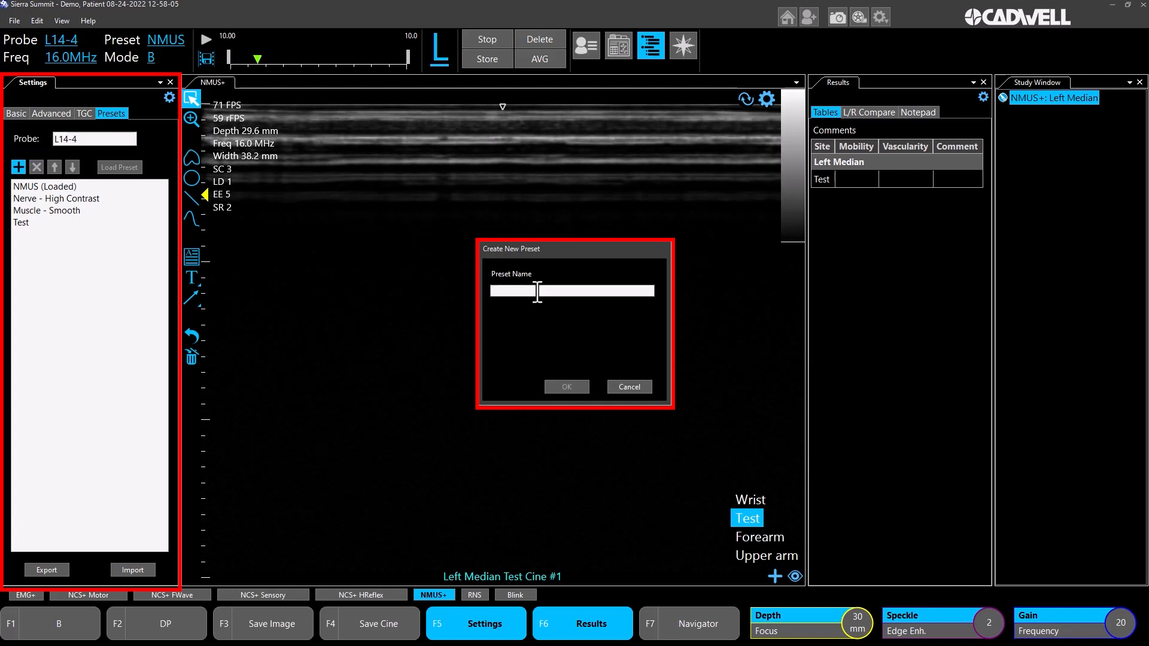
type("NMUS")
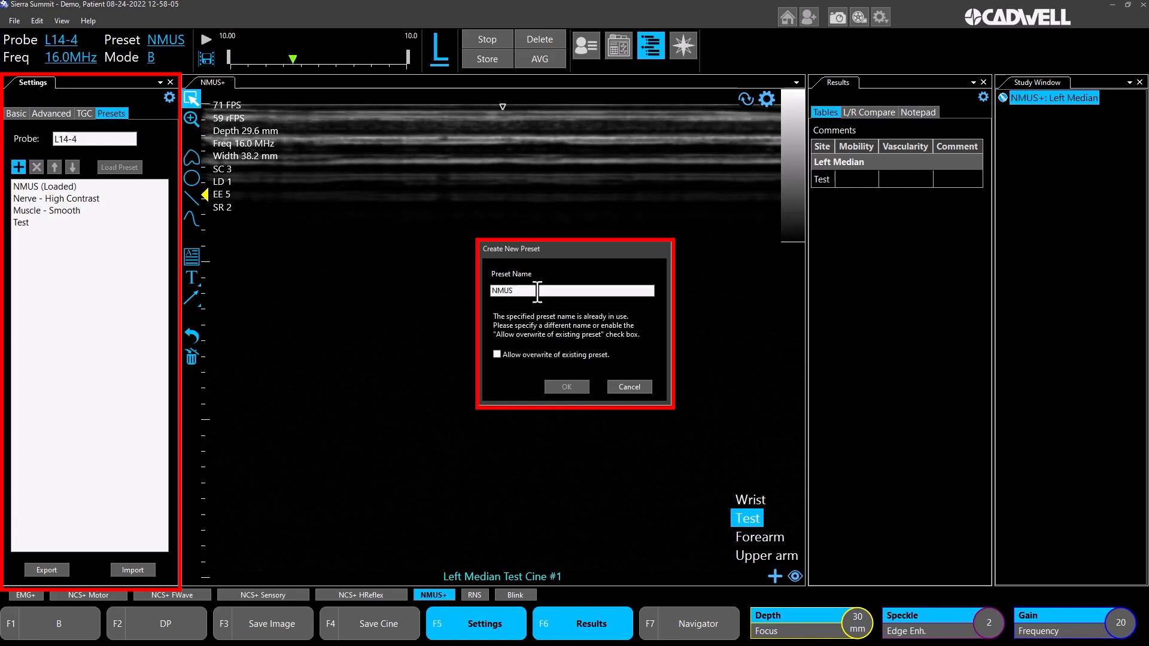
left_click(497, 355)
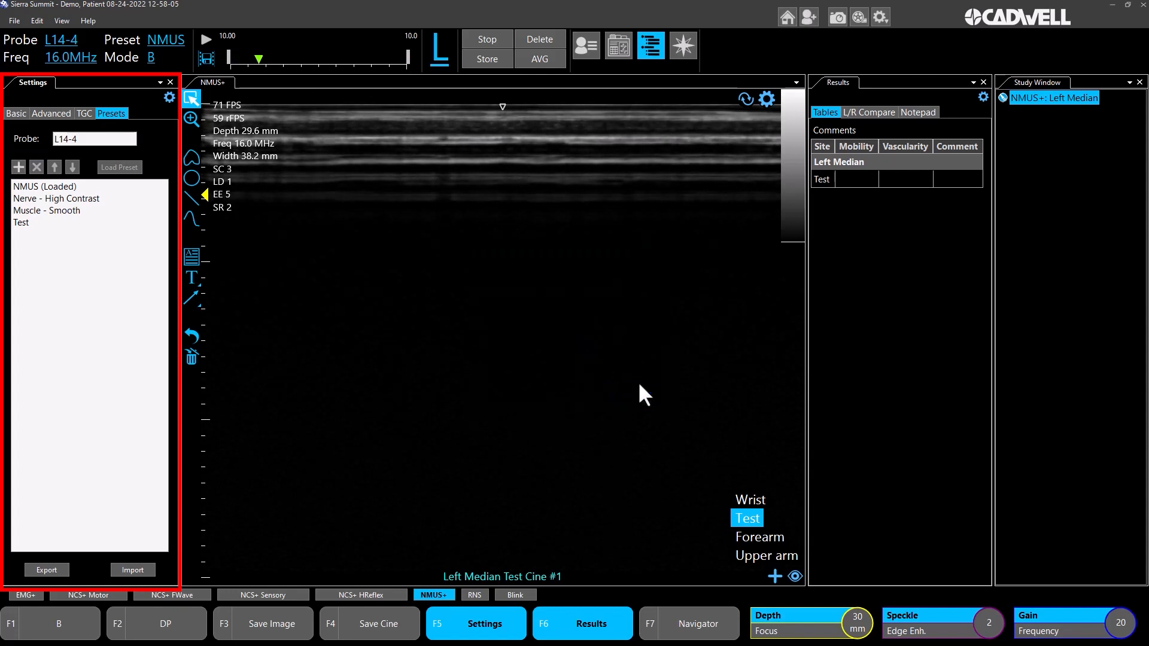
left_click(629, 387)
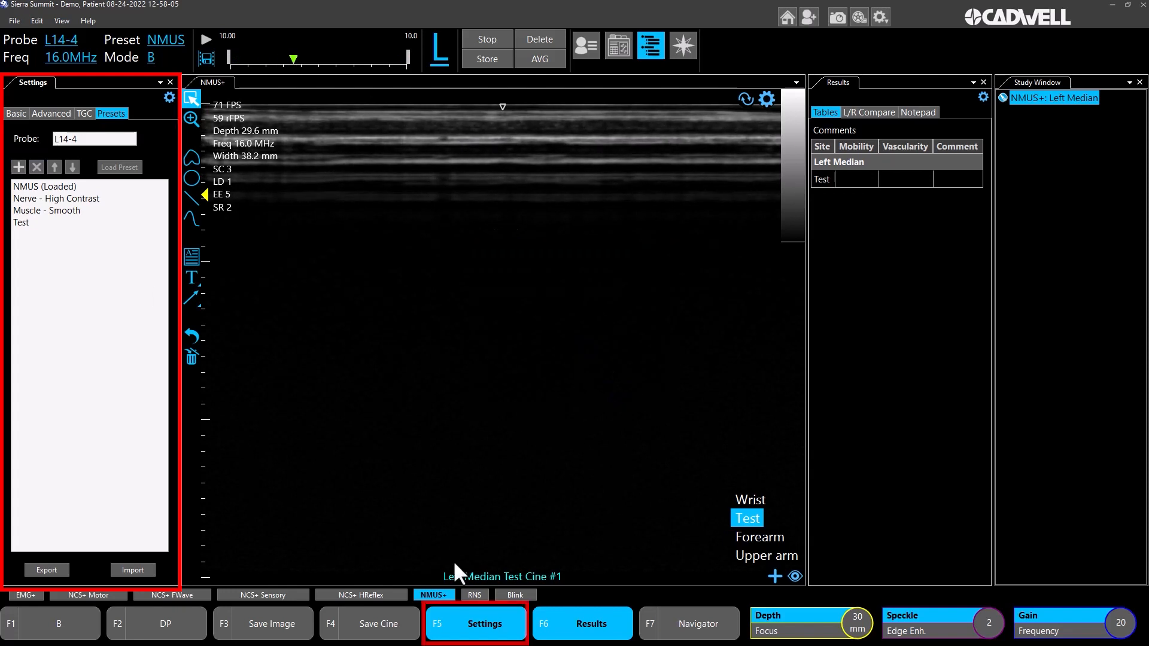
Step: Hide the image settings and open the function key customization
left_click(481, 632)
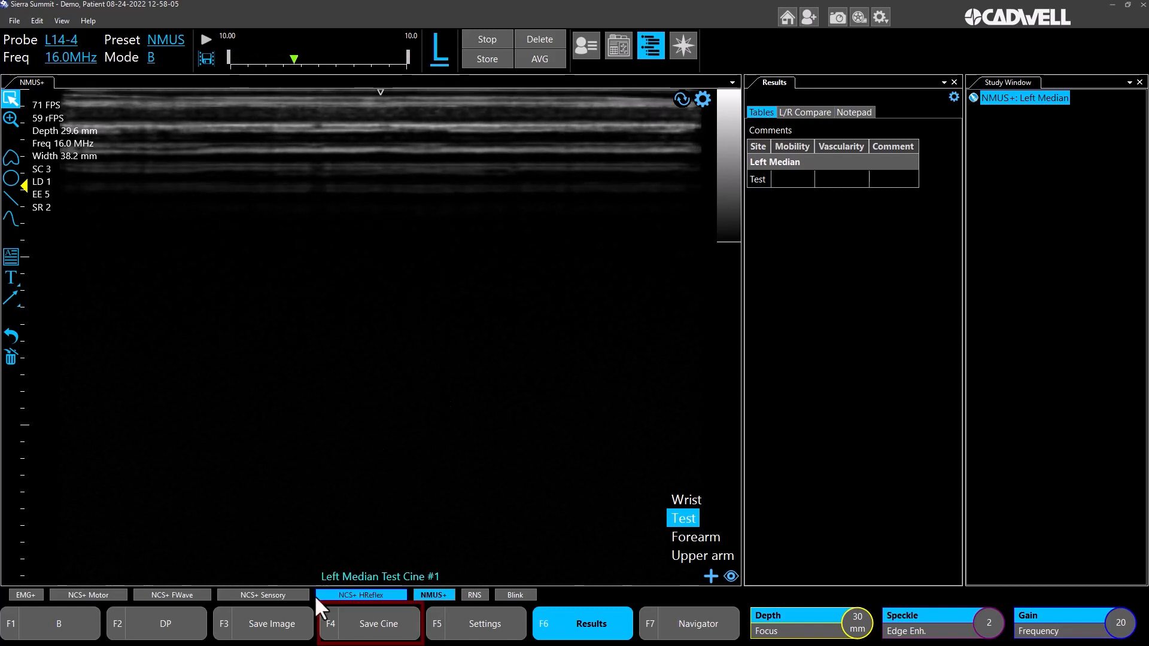
right_click(363, 623)
mouse_move(364, 623)
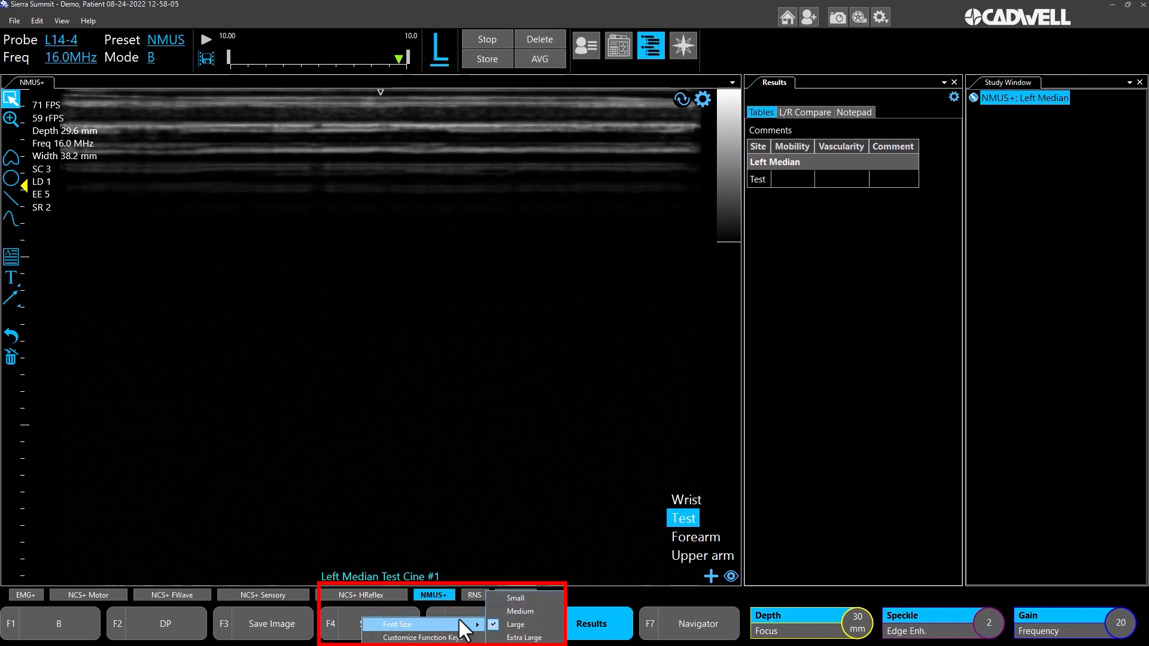
left_click(443, 639)
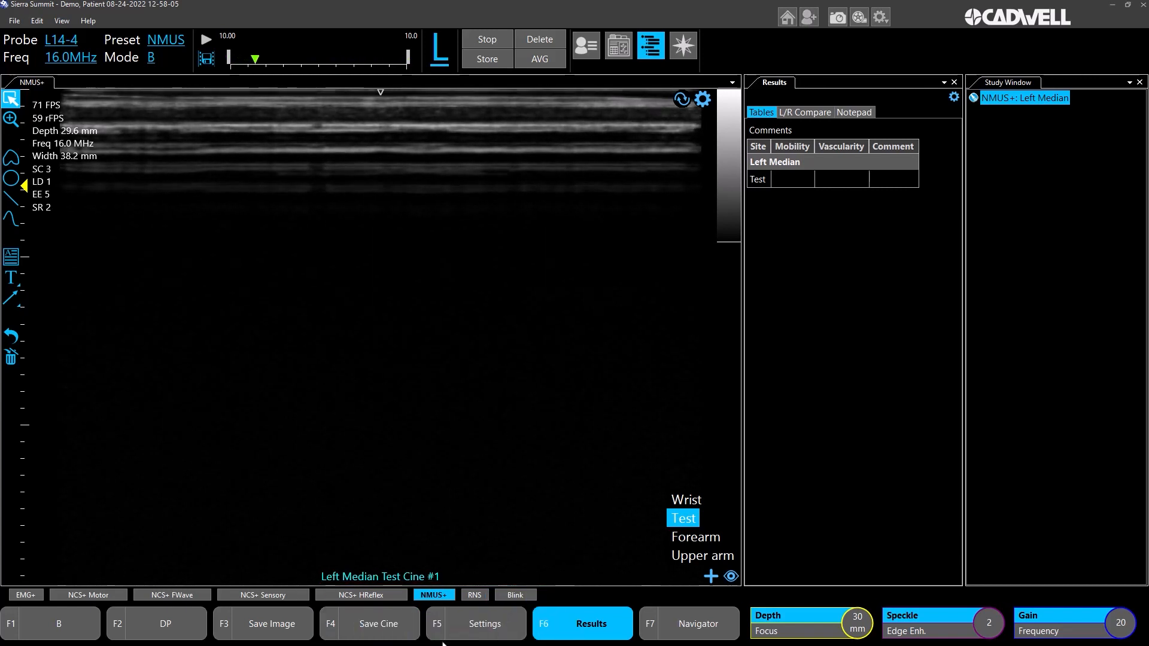
left_click_drag(189, 72, 307, 180)
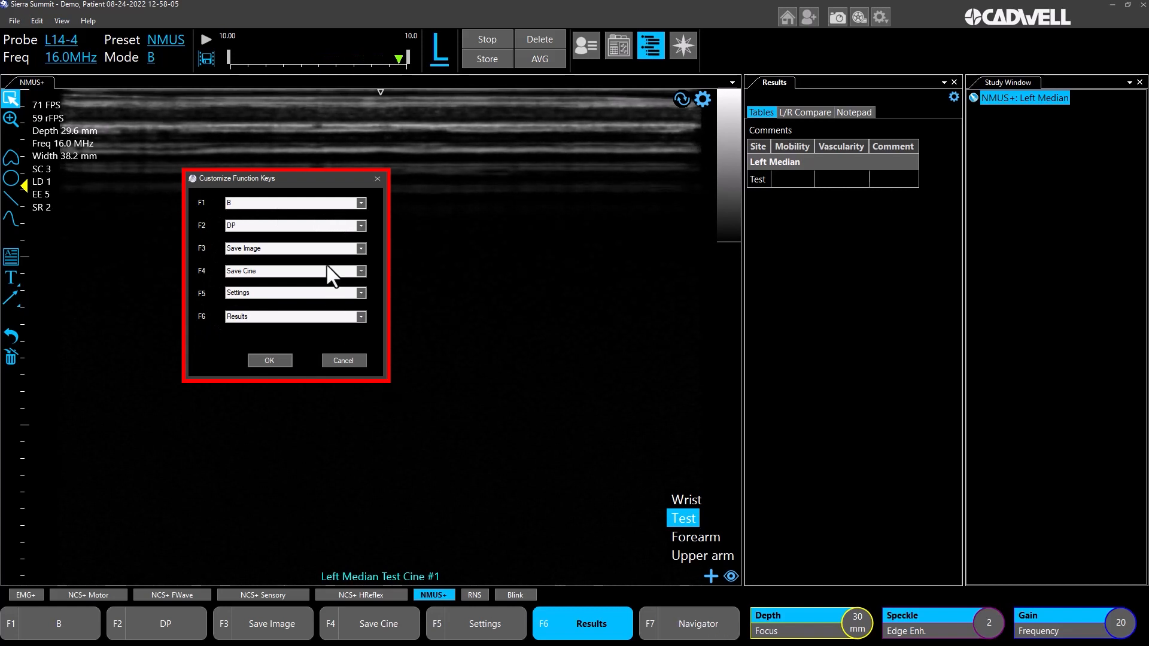
Step: Review the functions assignable to keys F1 through F5 and accept the current assignments
left_click(361, 204)
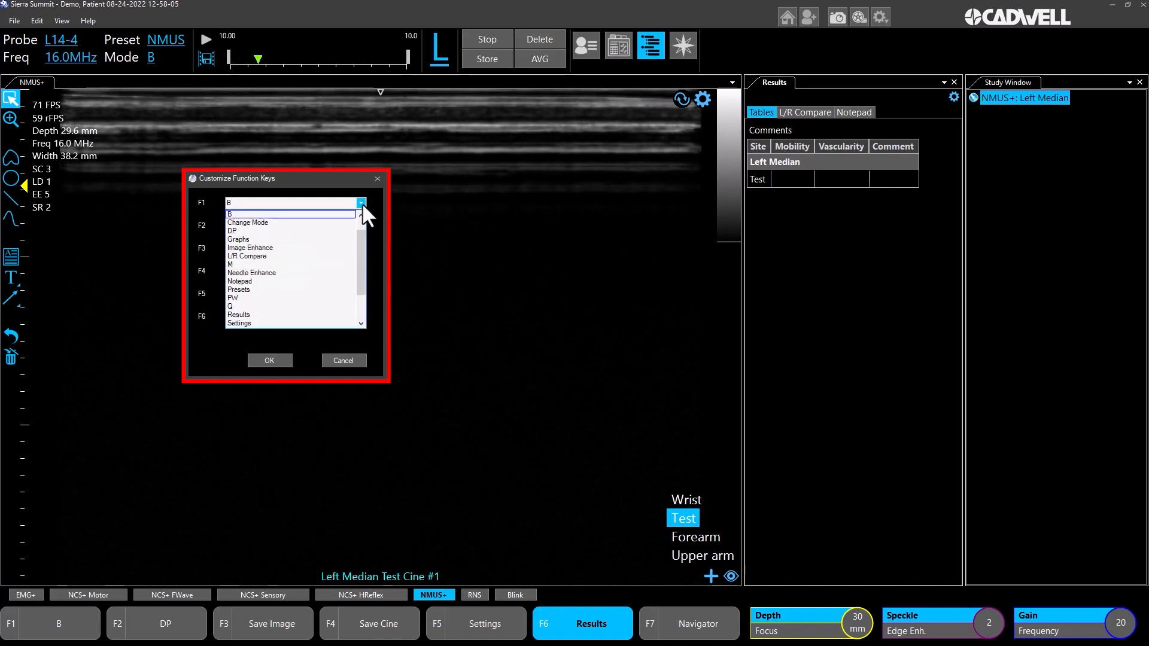
left_click(361, 203)
left_click(361, 224)
left_click(362, 224)
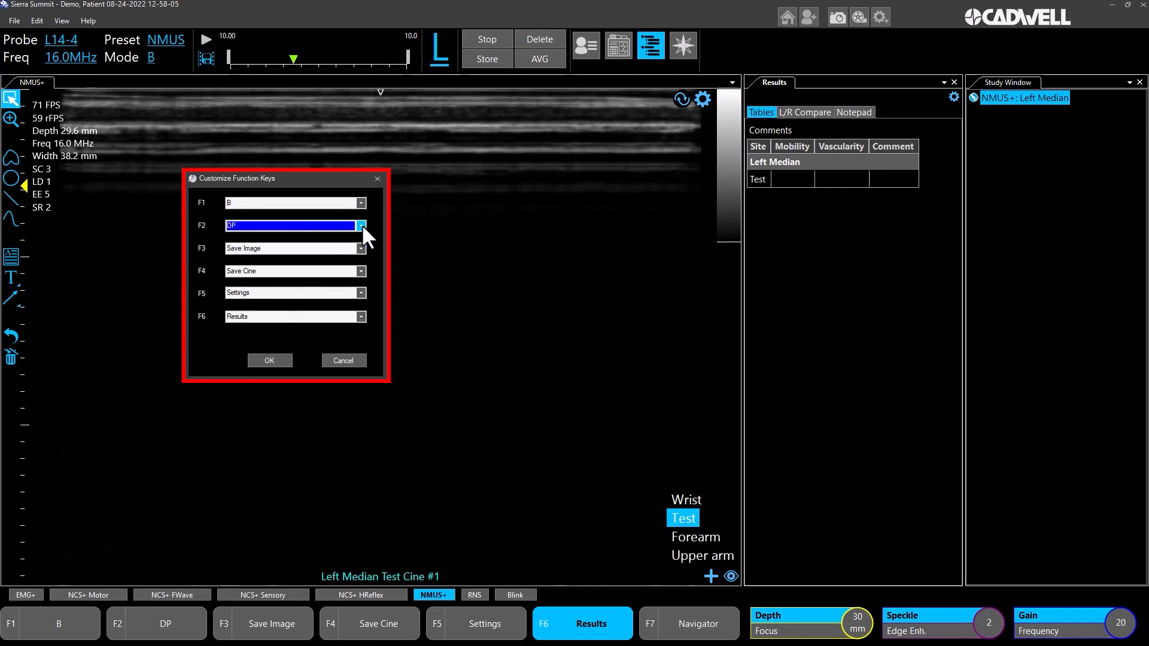
left_click(361, 248)
left_click(361, 248)
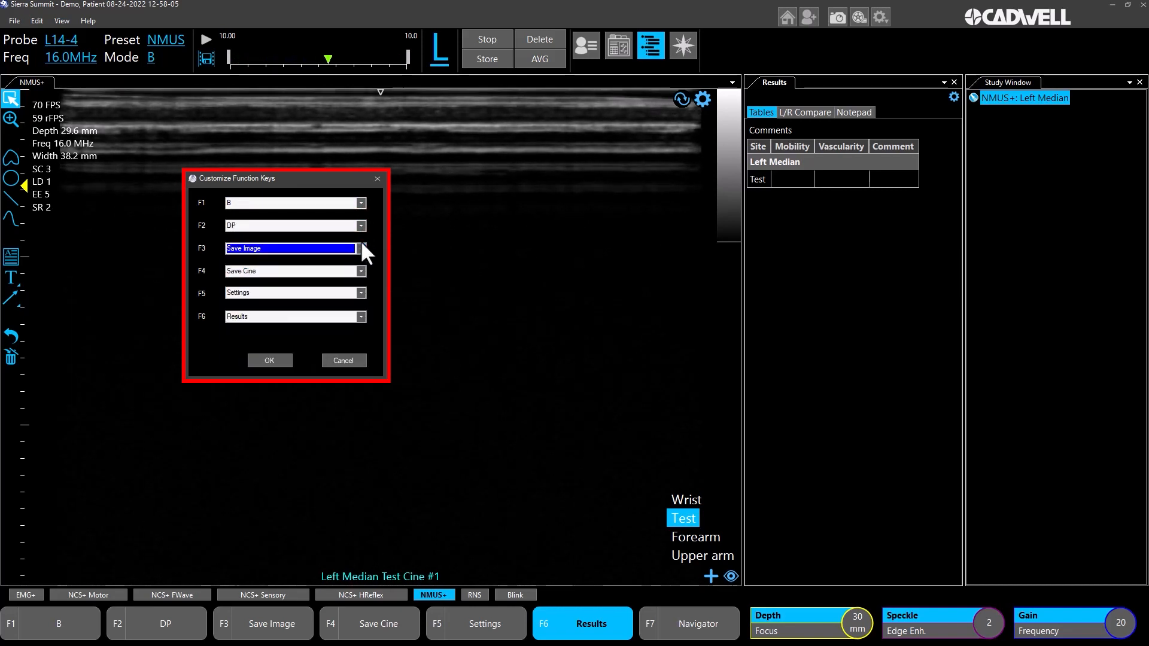
left_click(361, 271)
left_click(361, 271)
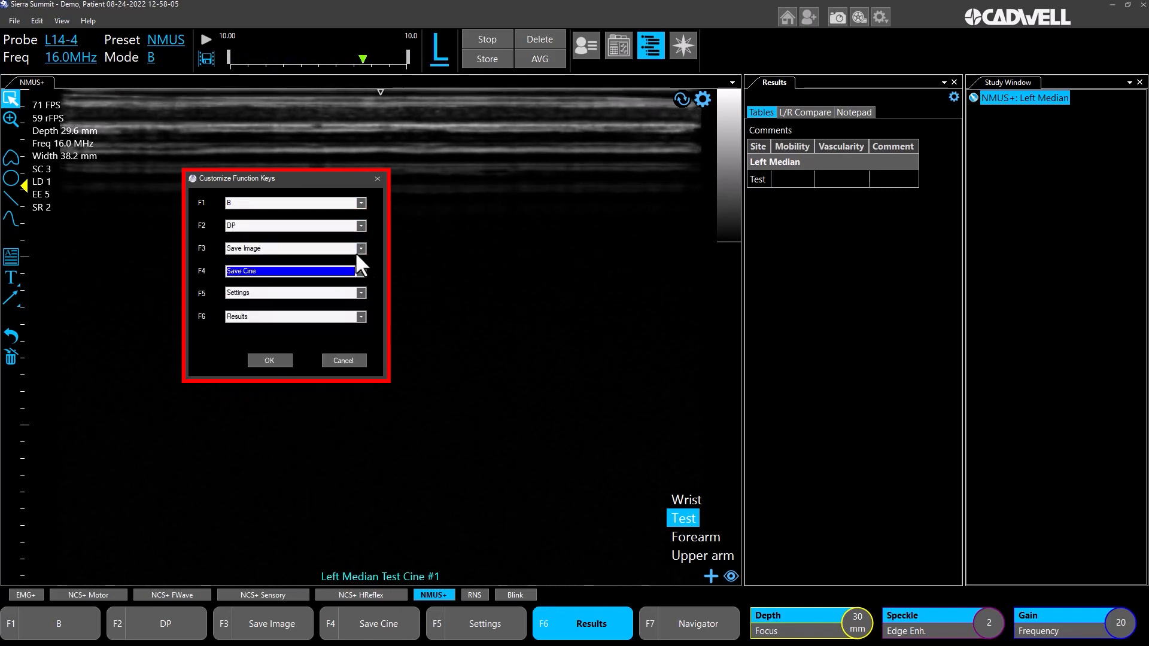
left_click(361, 293)
left_click(361, 293)
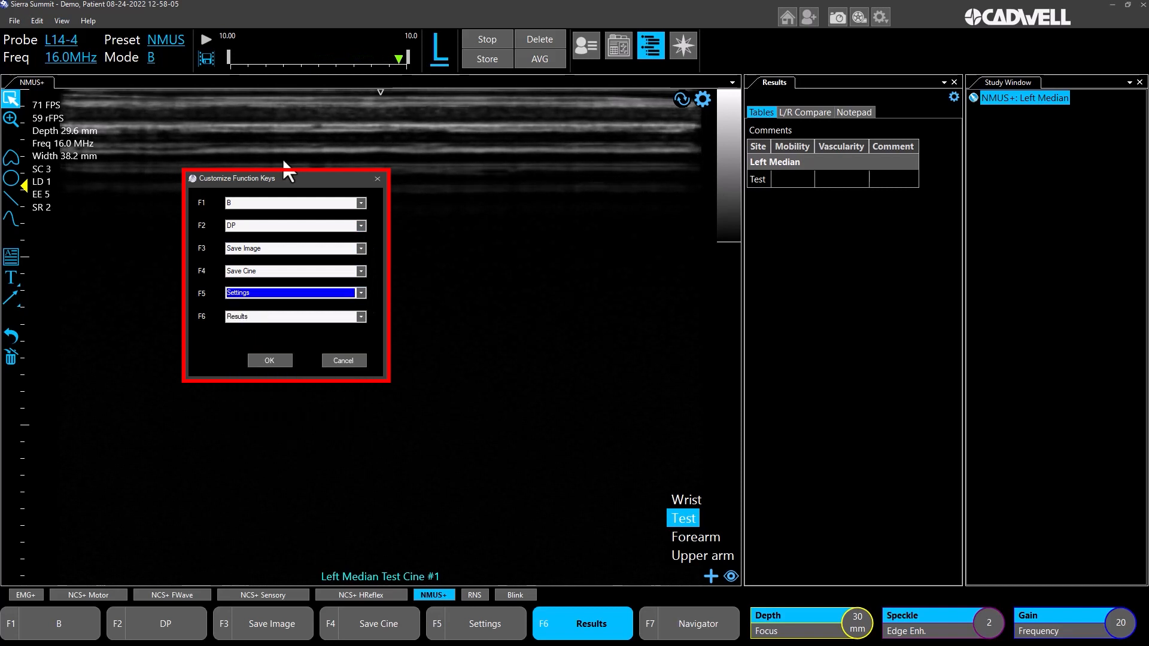
left_click(286, 358)
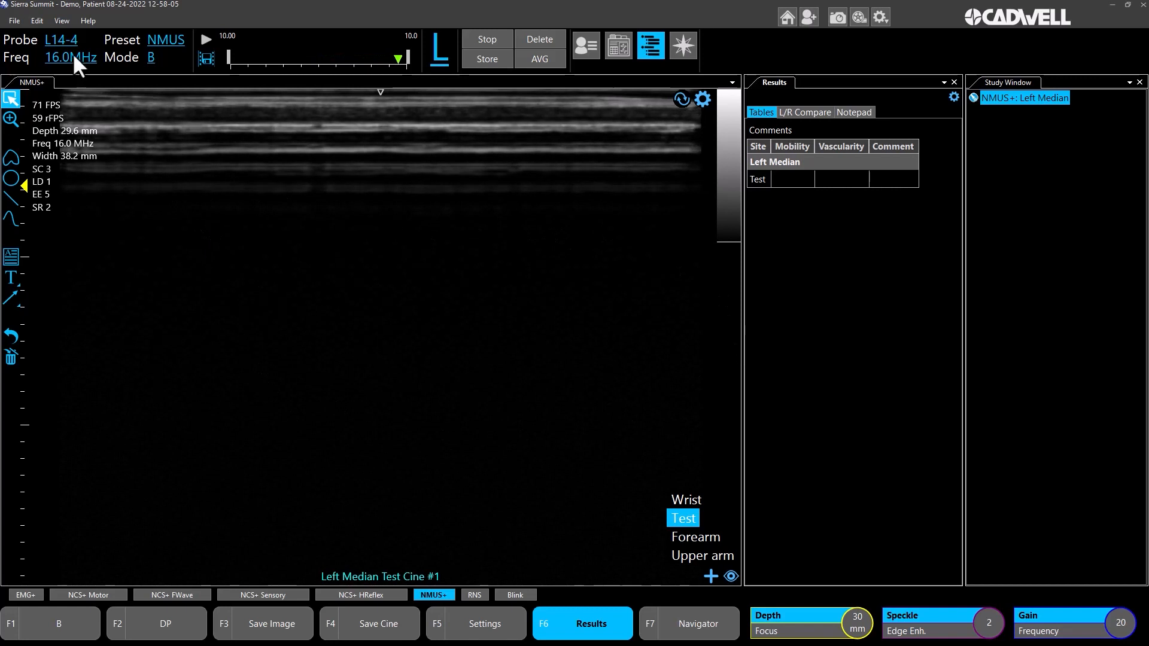
Step: Open the test protocol setup and select the NMUS+ test
left_click(40, 21)
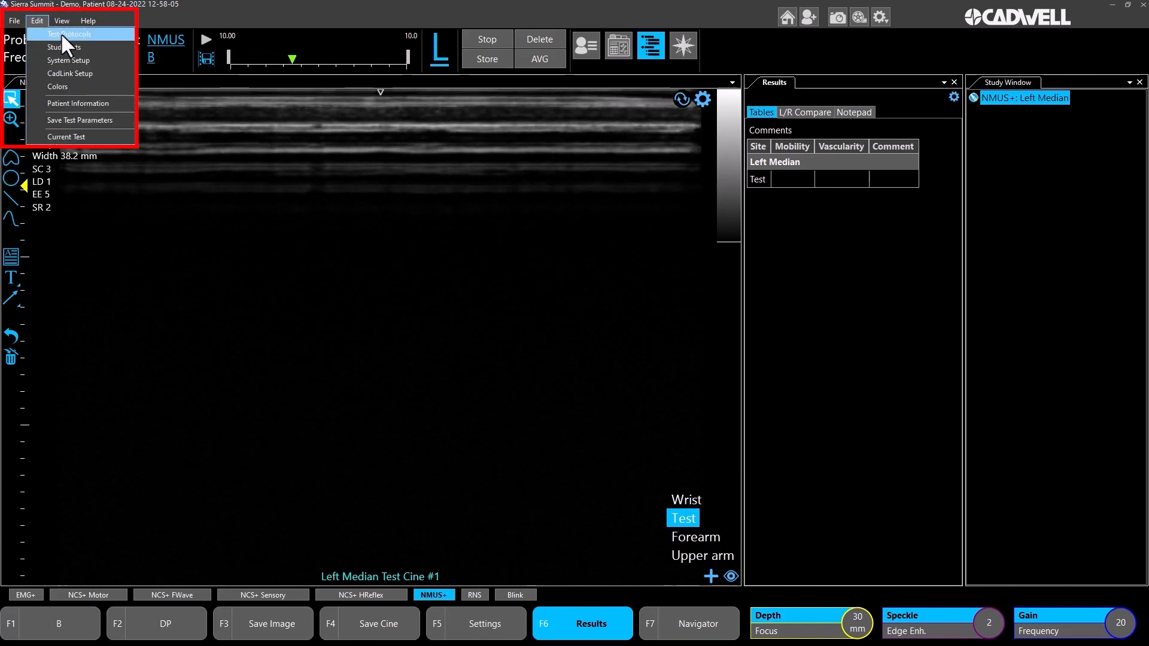
left_click(61, 36)
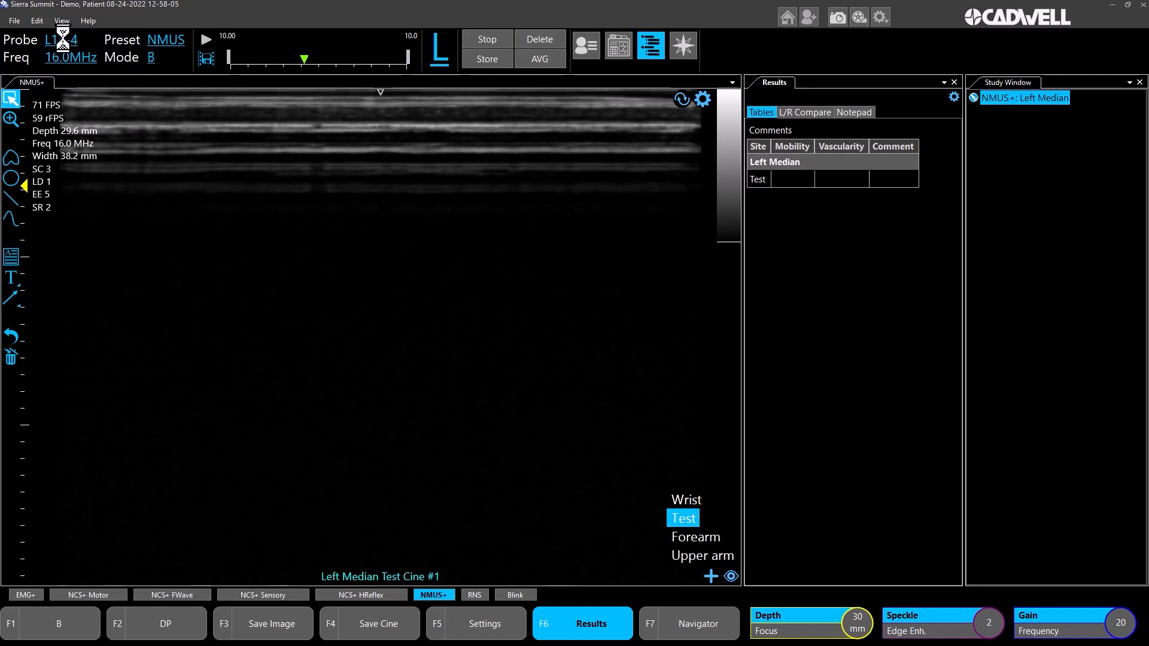
left_click_drag(444, 46, 421, 34)
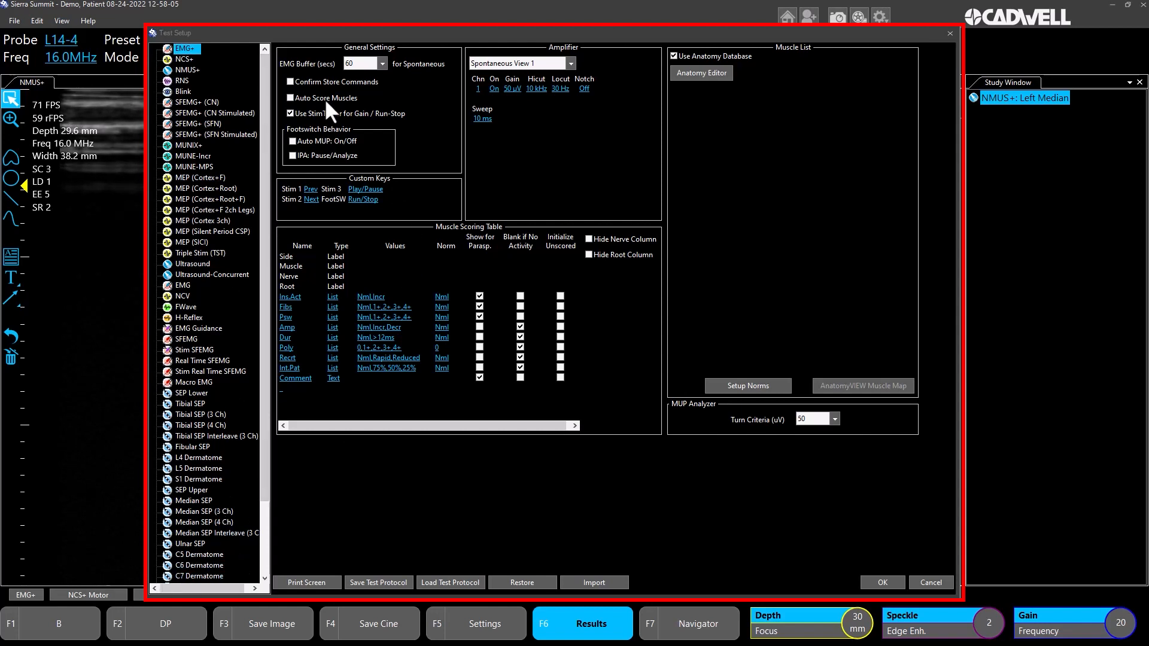
left_click(179, 70)
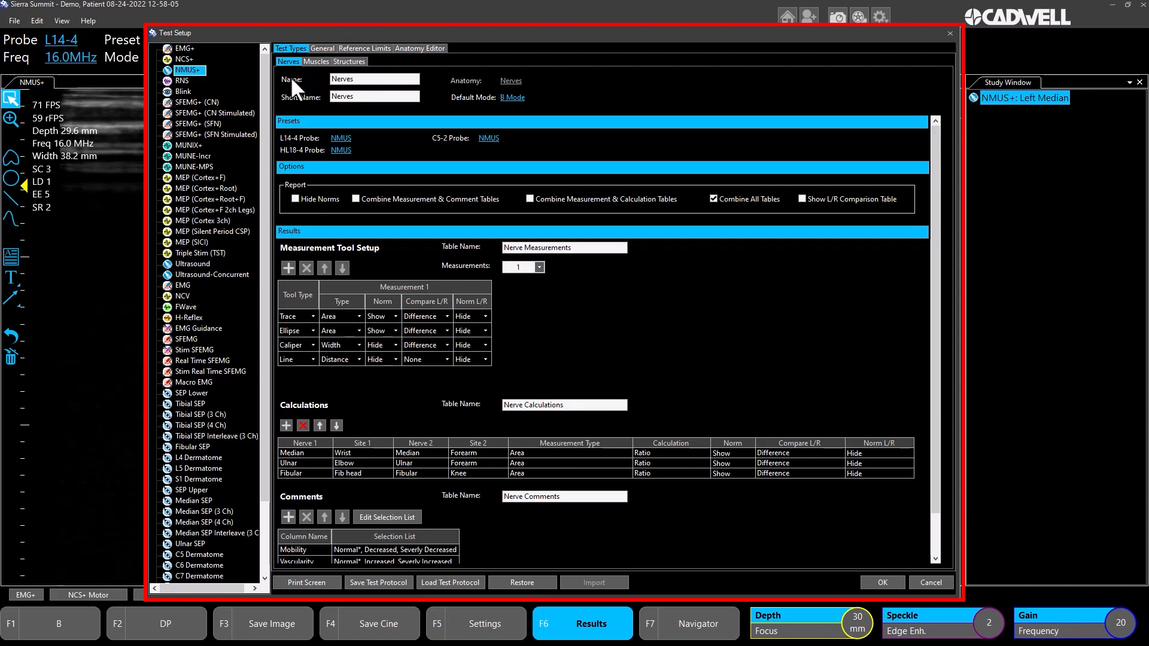
Step: Look over the Muscles and Structures test types of NMUS+ and return to the Nerves test type
left_click(419, 463)
left_click(304, 61)
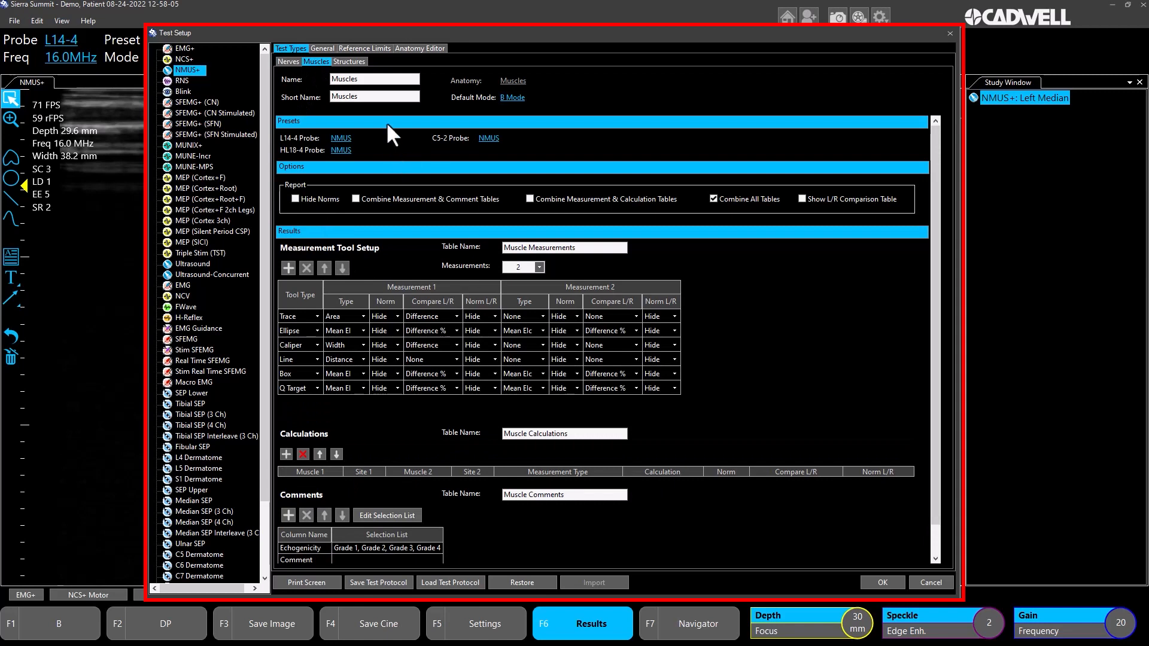
left_click(349, 62)
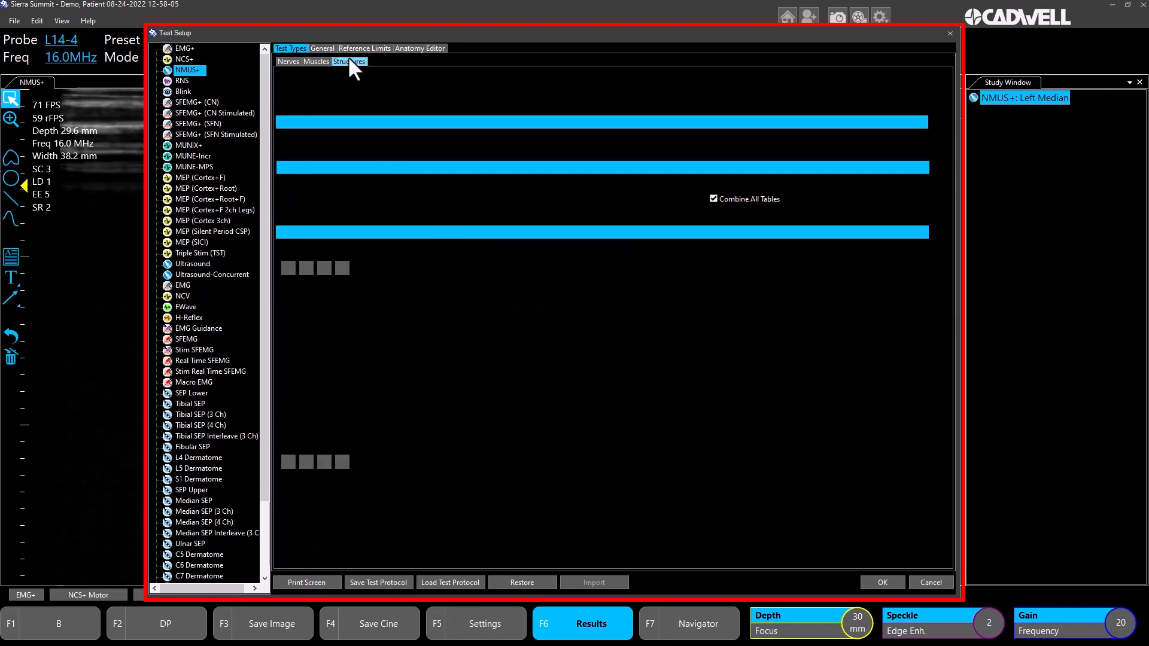
left_click(287, 62)
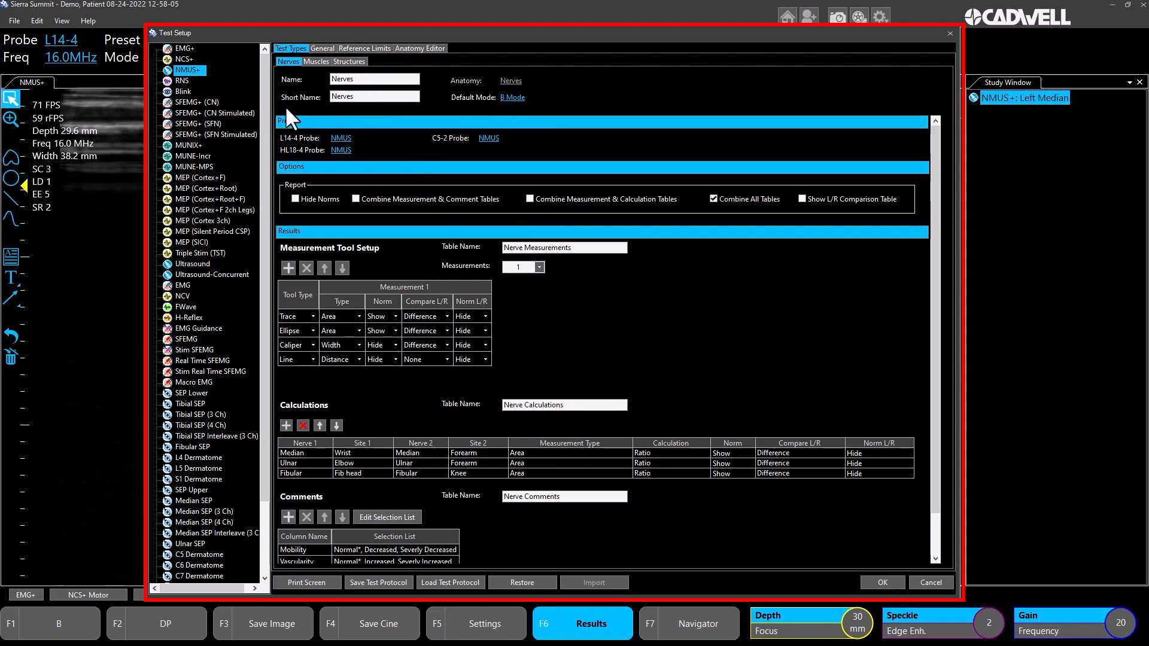
Step: Check which default presets the Nerves test type offers for the L14-4 probe, and choose NMUS
left_click(340, 138)
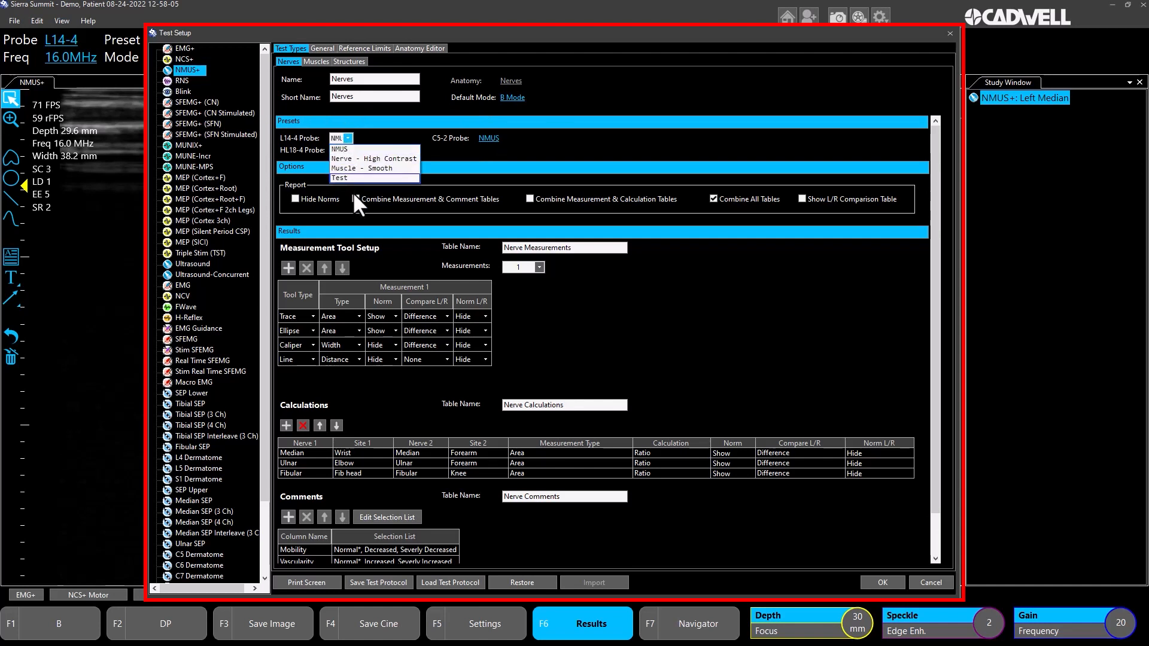
left_click(340, 149)
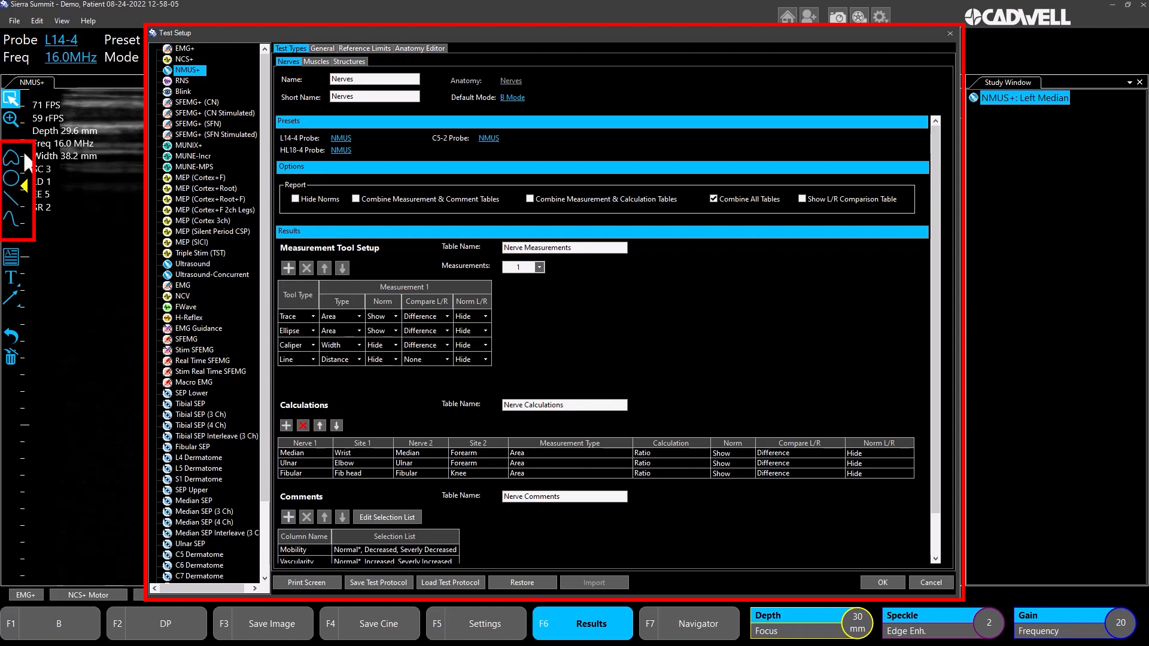
left_click(419, 463)
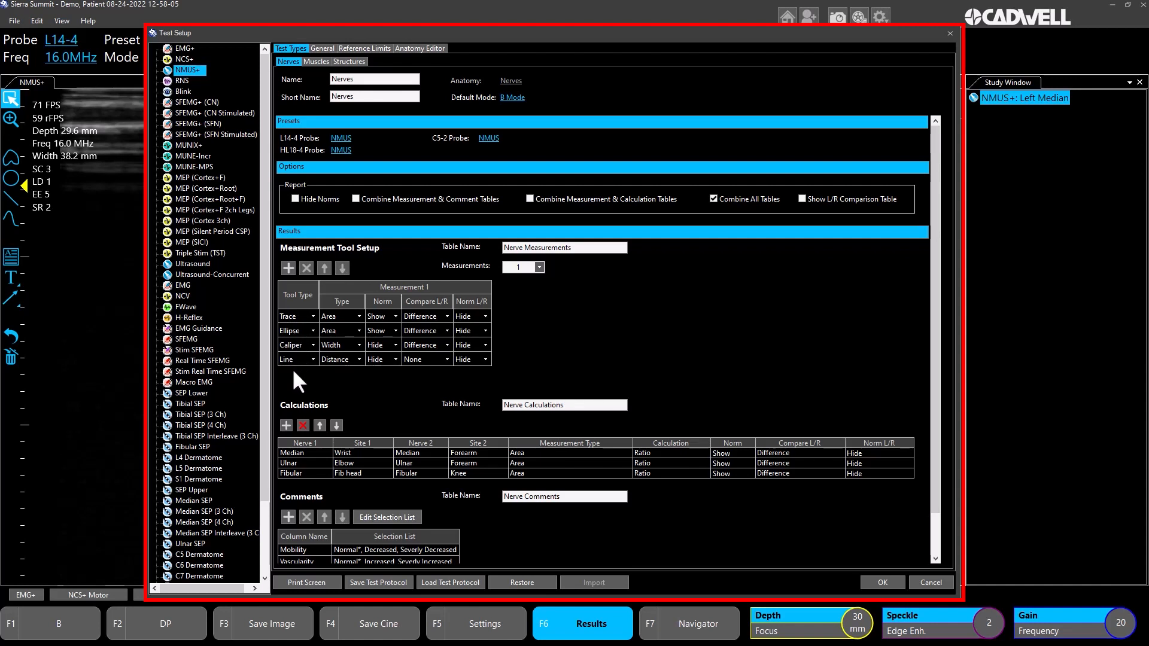
Step: Add an Angle tool at the end of the nerve measurement tool table
left_click(289, 268)
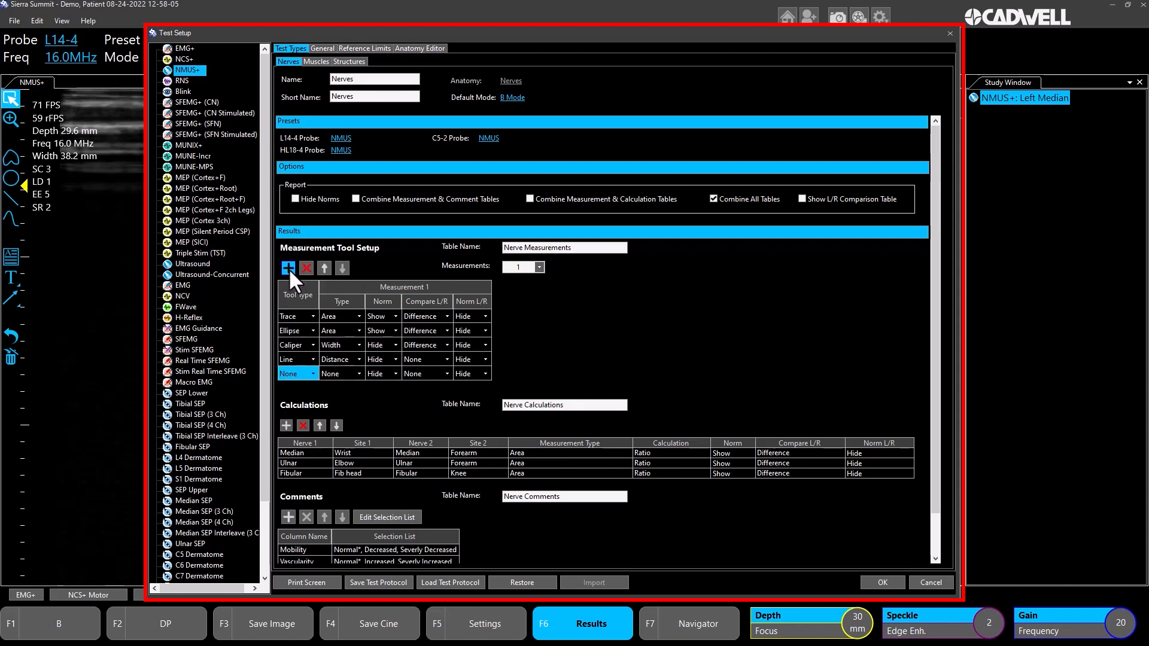
left_click(311, 373)
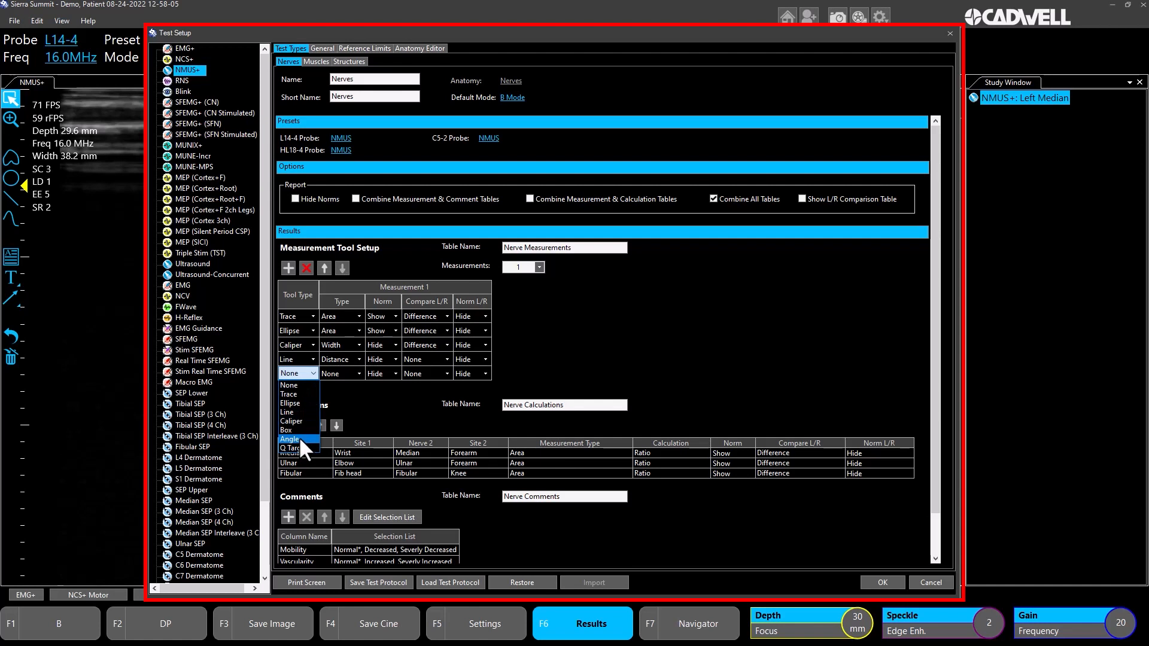
left_click(300, 439)
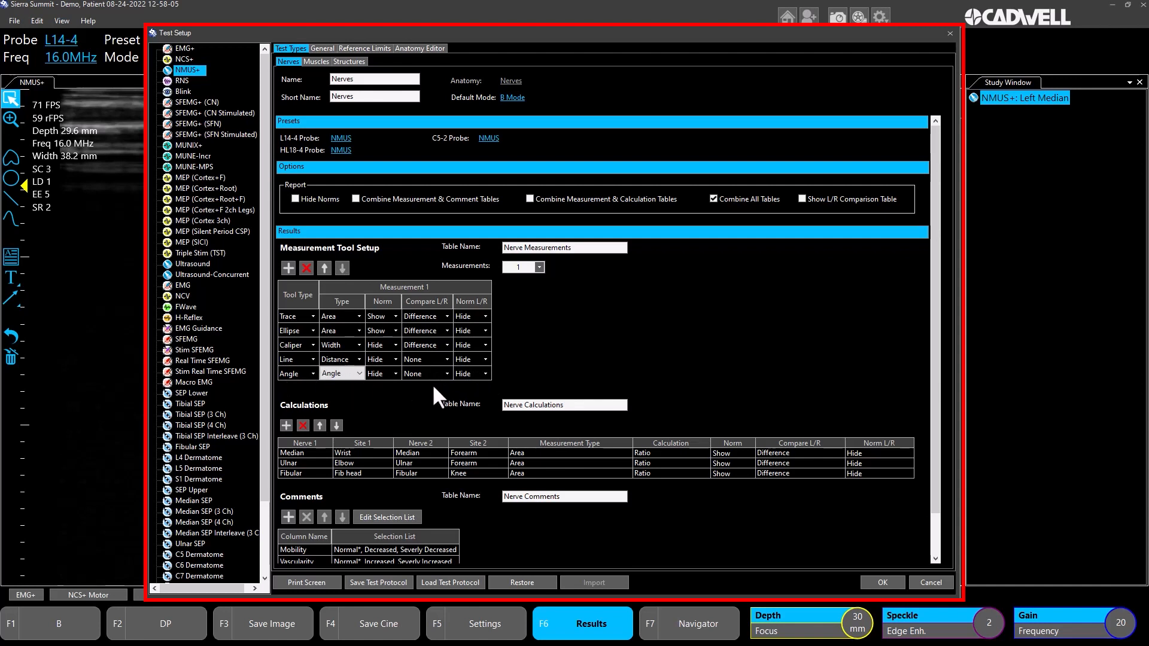
Step: Move the Angle tool up above Line in the nerve measurement table, and back down to the last row
left_click(293, 372)
left_click(324, 267)
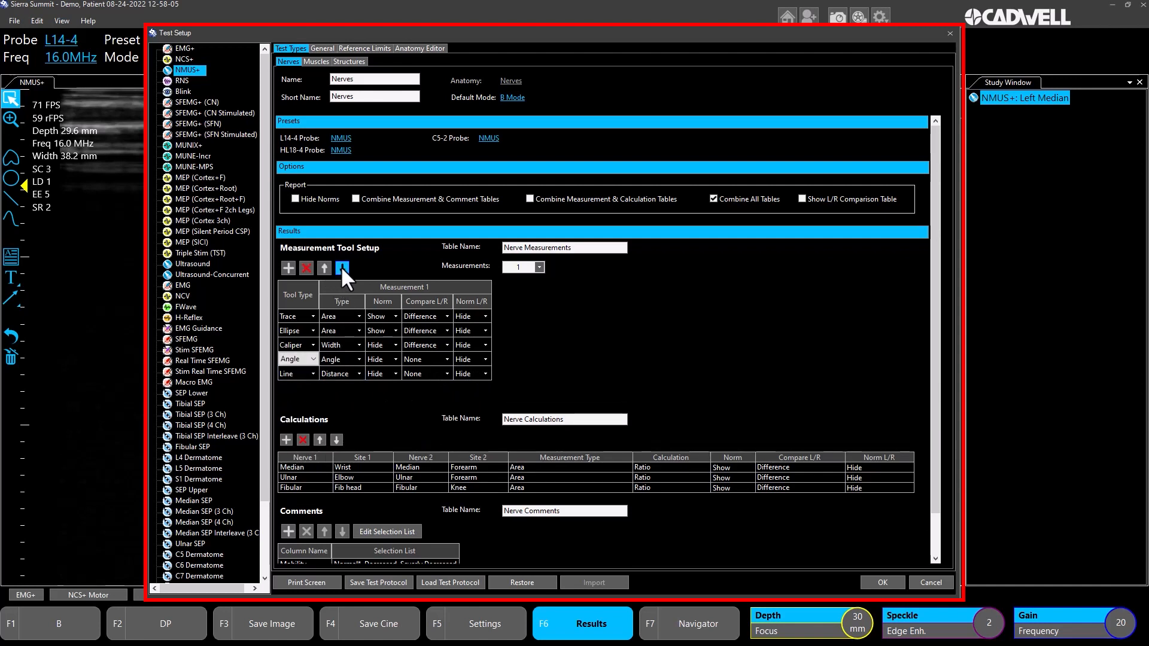
left_click(340, 265)
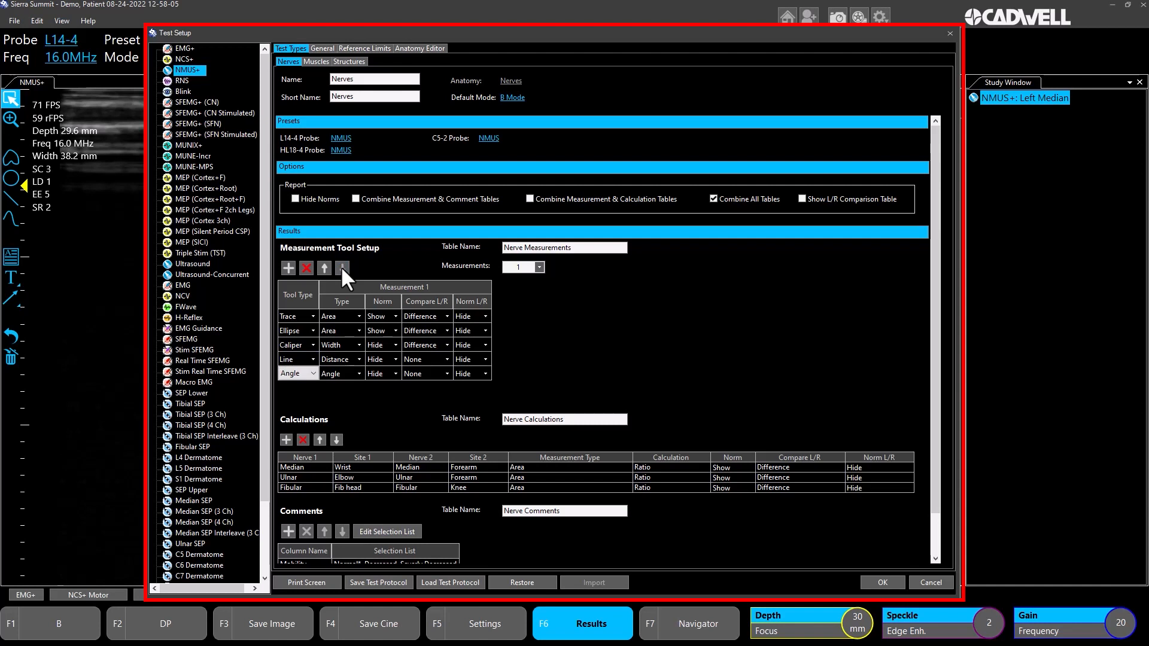
Step: Try adding a second Trace tool with the Volume measurement type below the first one, and delete that row
left_click(288, 317)
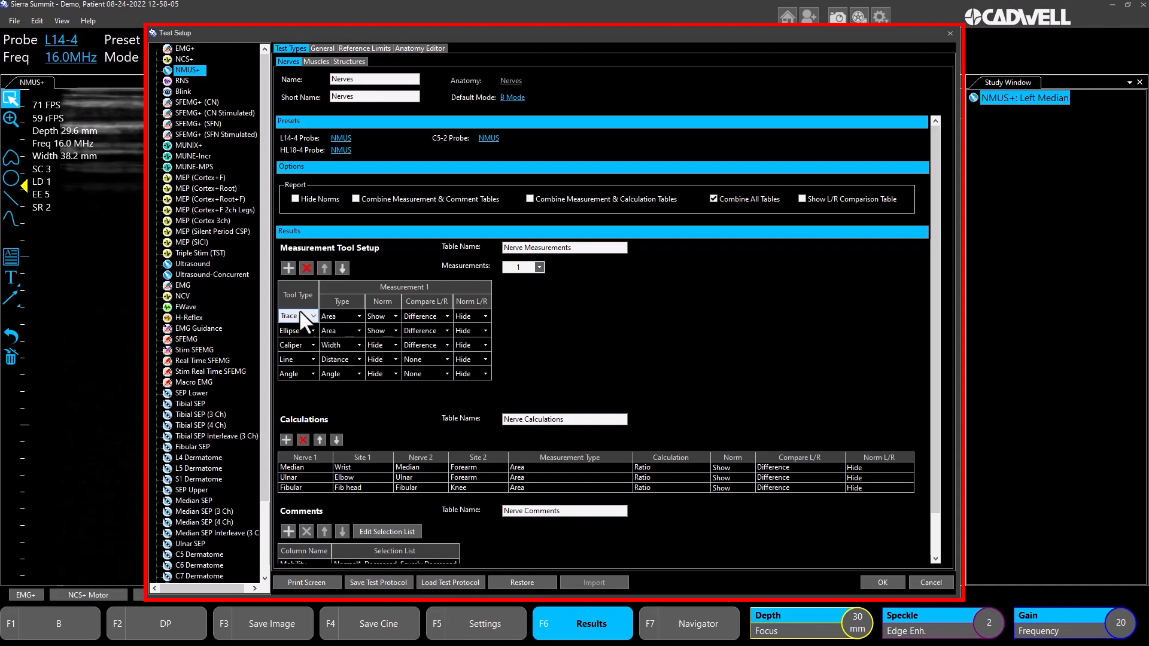
left_click(288, 268)
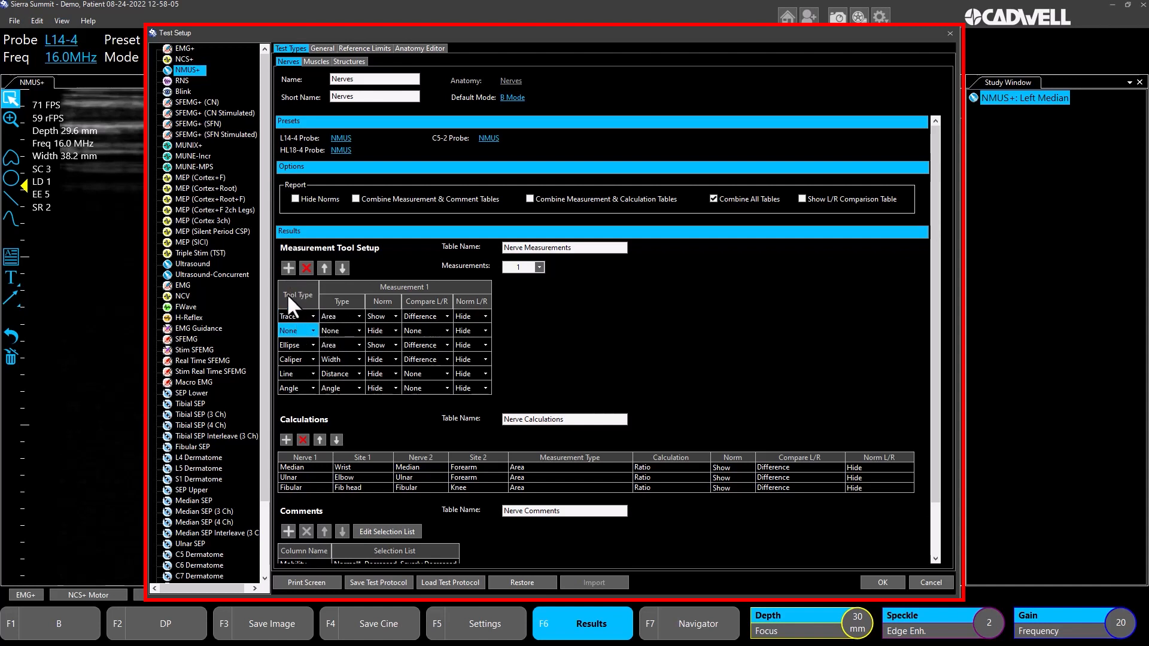
left_click(313, 330)
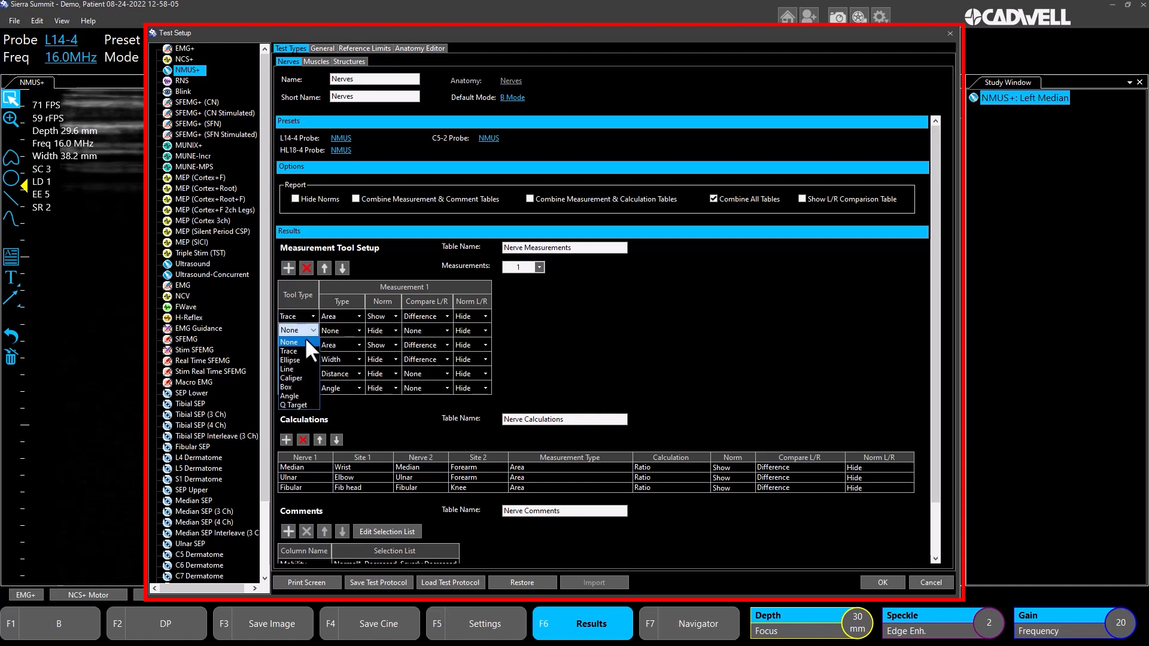
left_click(303, 351)
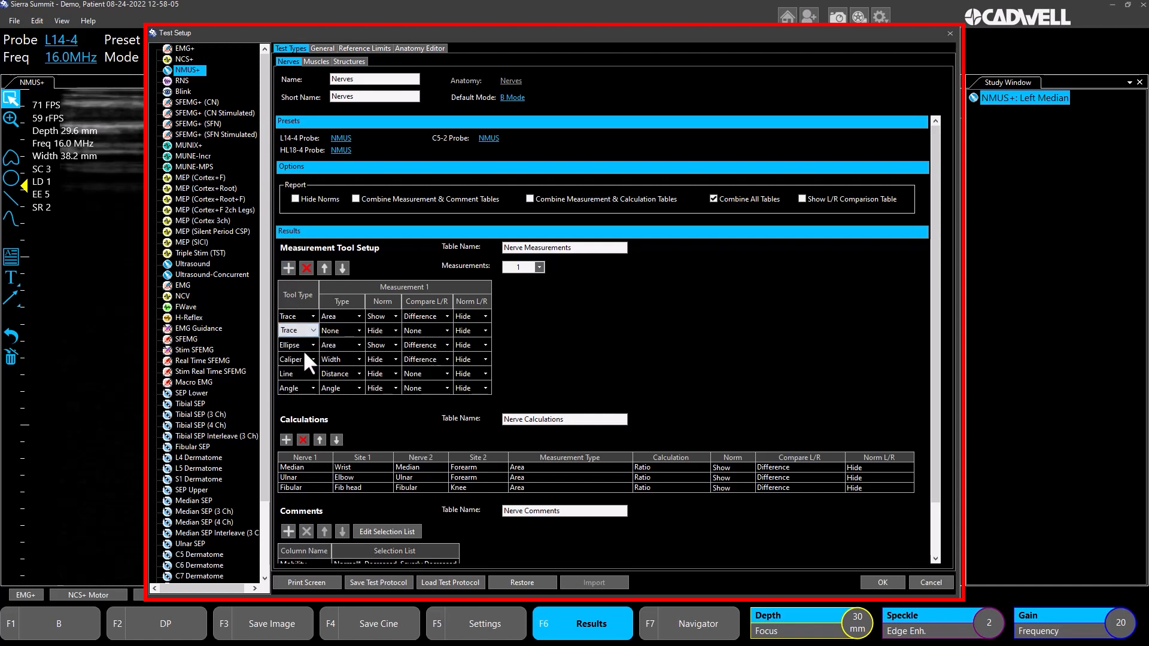
left_click(358, 329)
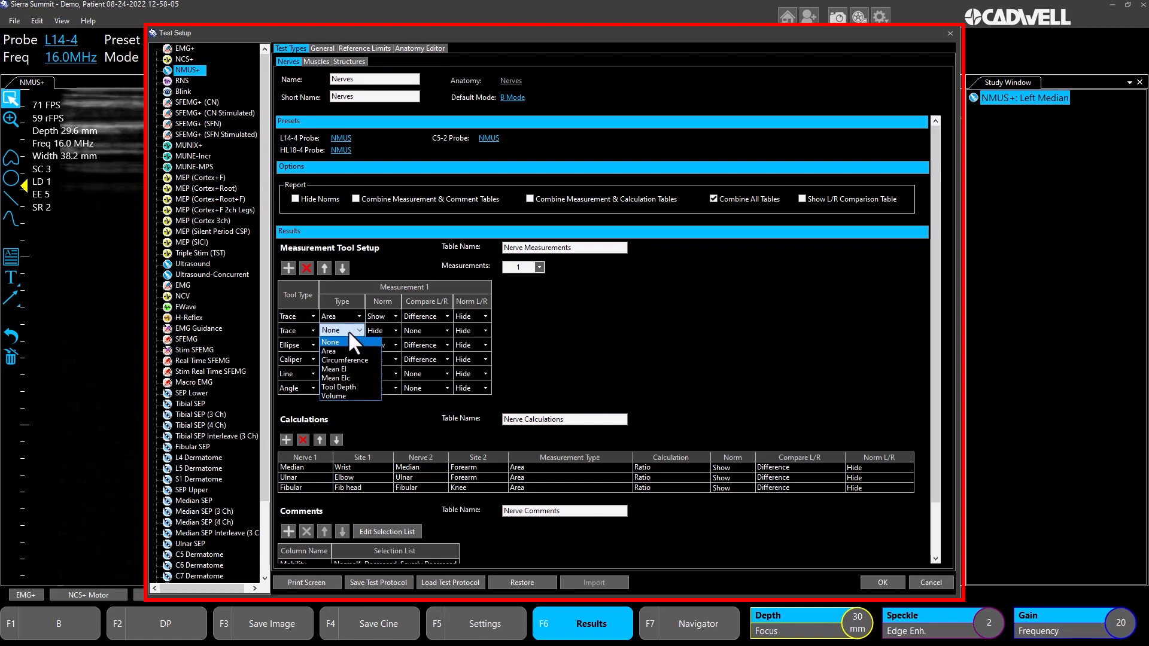
left_click(338, 396)
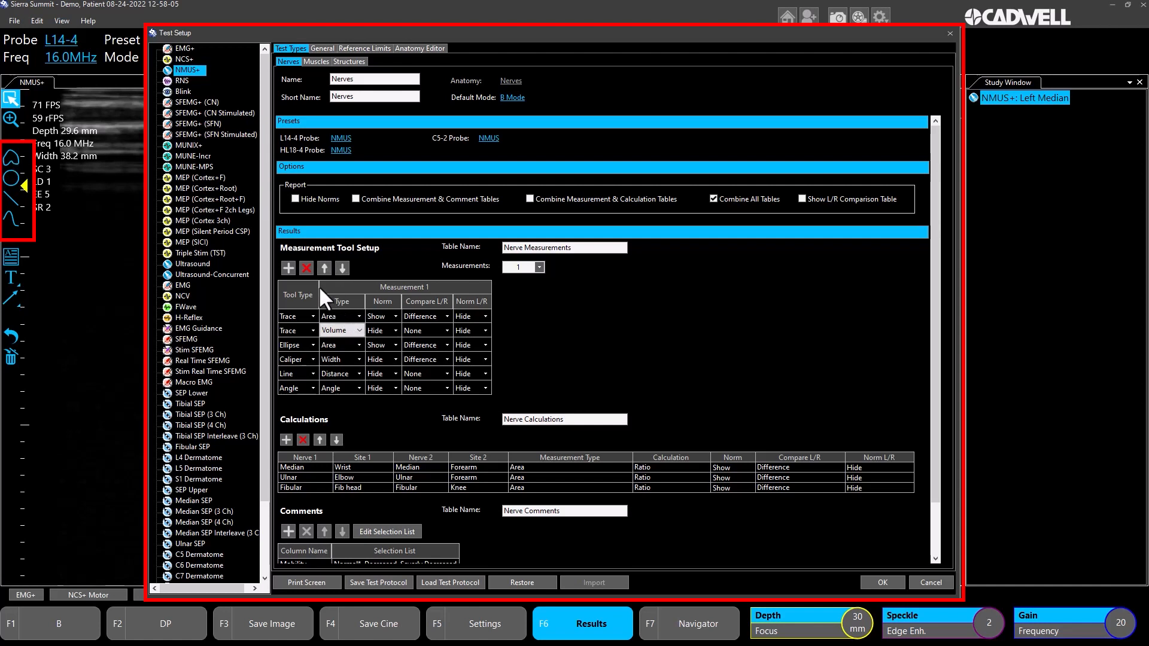
left_click(304, 268)
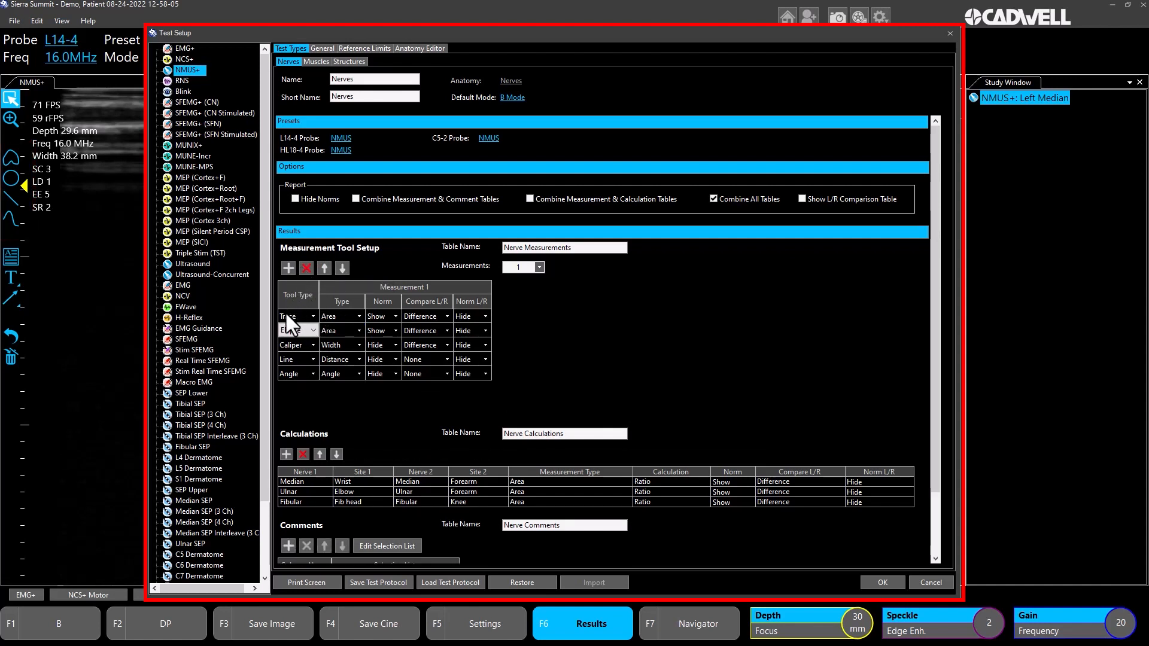
Step: Set the number of nerve measurements to 2 and check the second measurement types for Trace, keeping Circumference
left_click(285, 311)
left_click(286, 311)
left_click(540, 267)
left_click(529, 289)
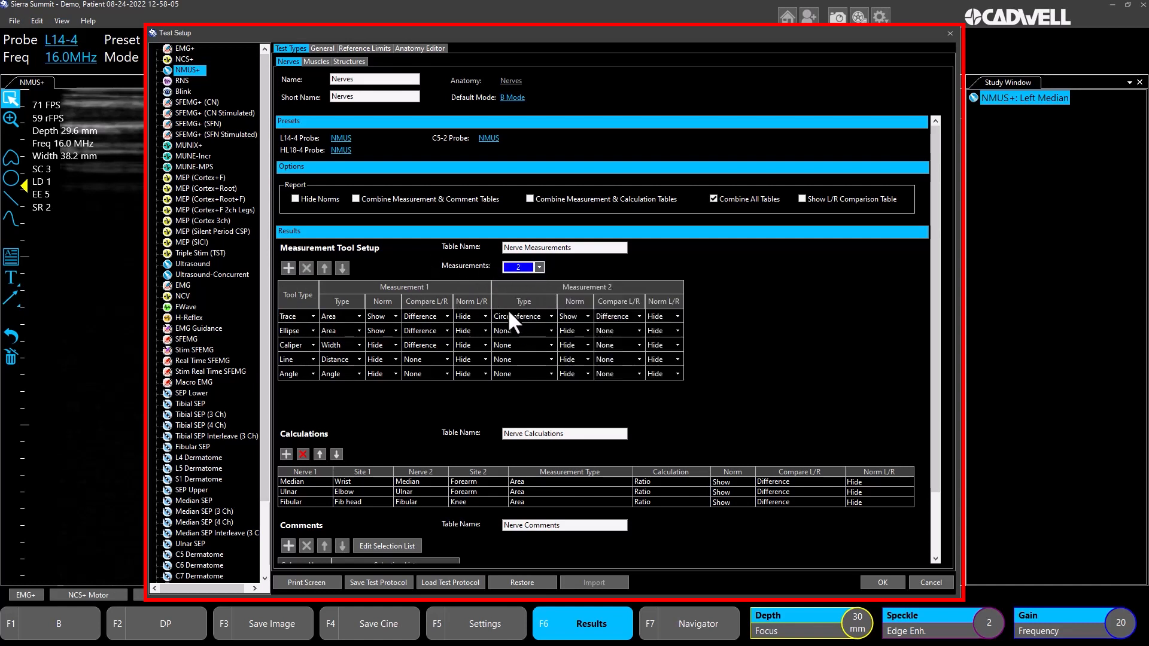
left_click(551, 316)
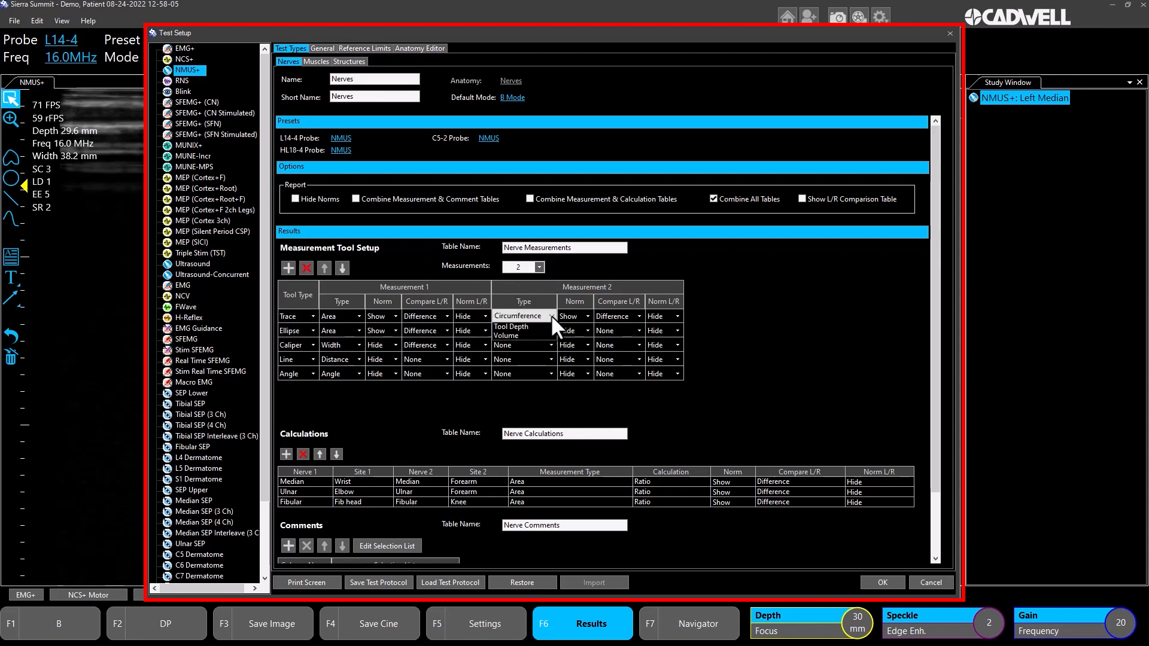
left_click(531, 343)
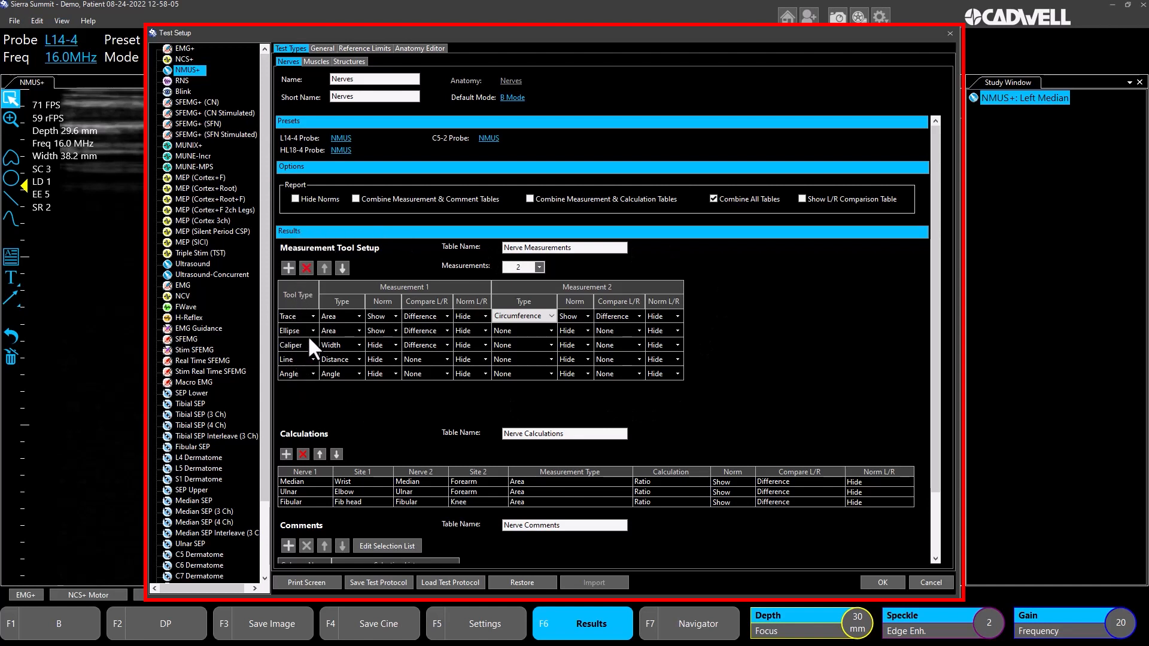
Step: Check the first measurement types available for the Ellipse tool in the nerve measurement table, keeping Area
left_click(290, 330)
left_click(293, 330)
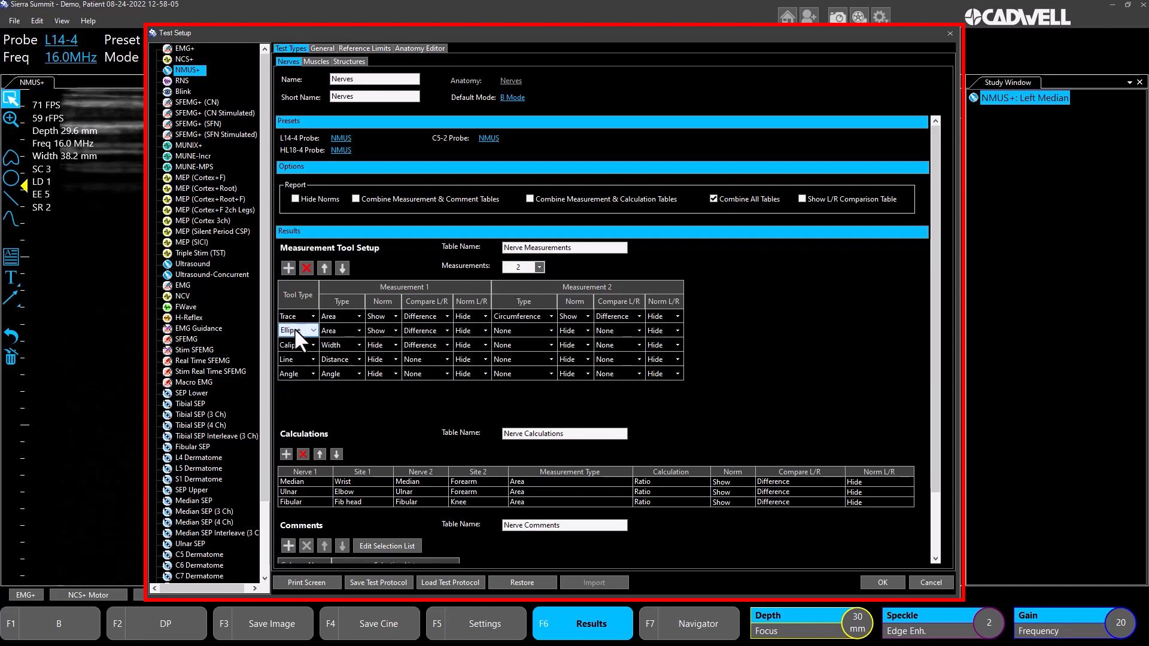
left_click(355, 328)
left_click(356, 329)
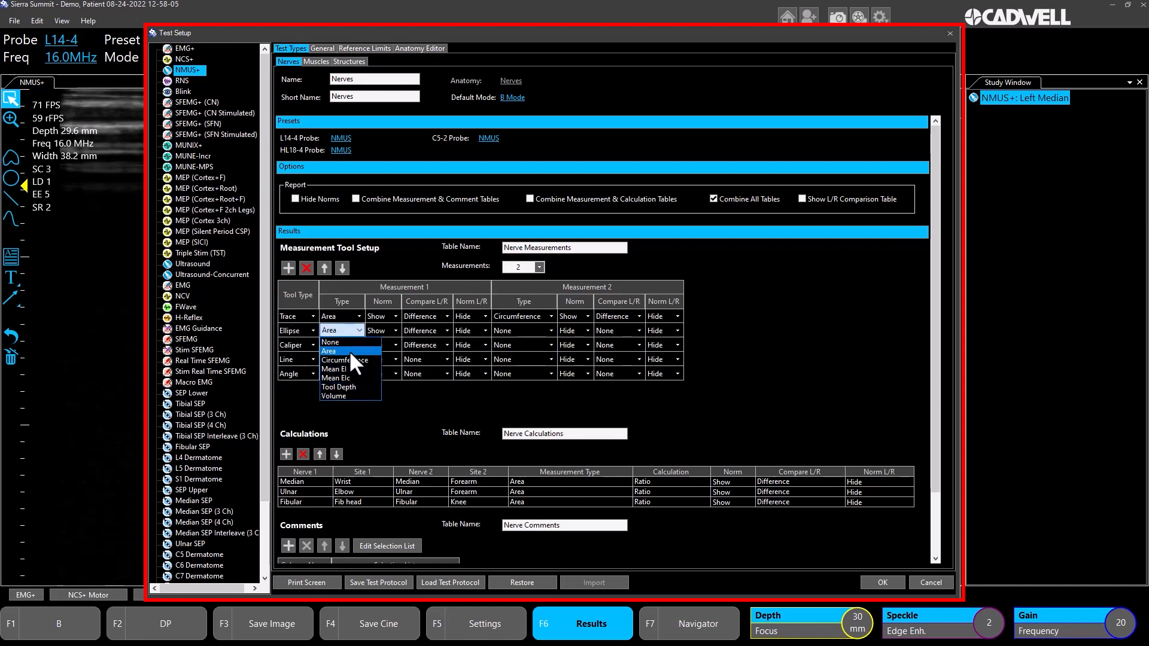
left_click(350, 351)
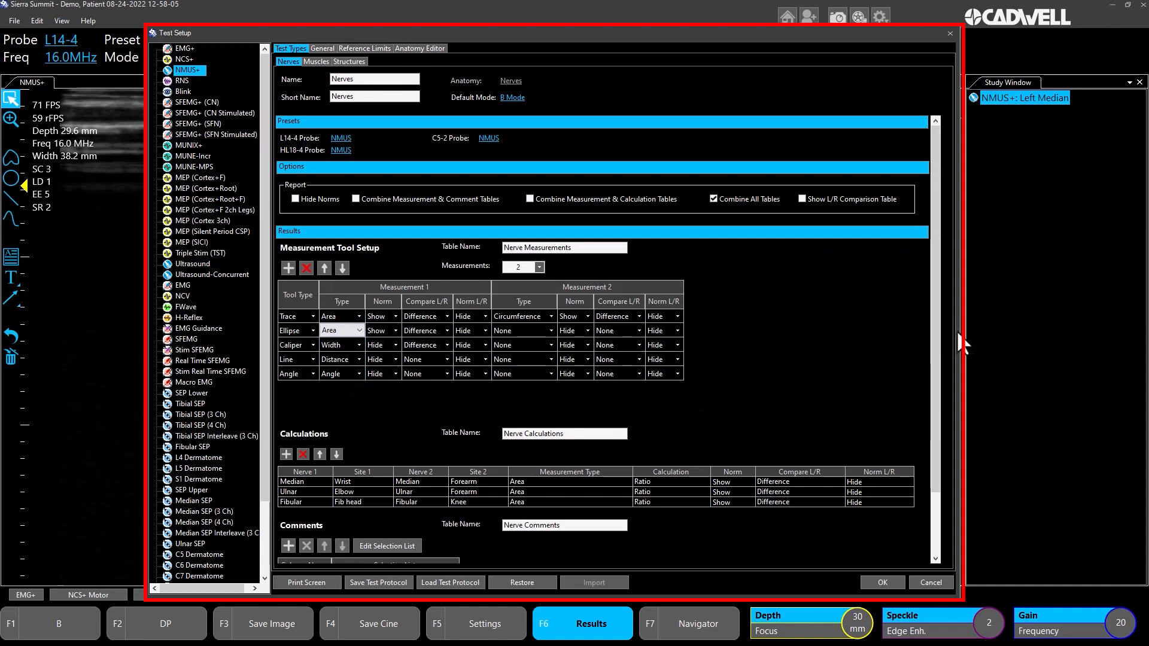
Step: Examine the Median row of the nerve calculations table, from nerves and sites through measurement type, calculation, norm and left/right comparison
left_click_drag(937, 335, 942, 446)
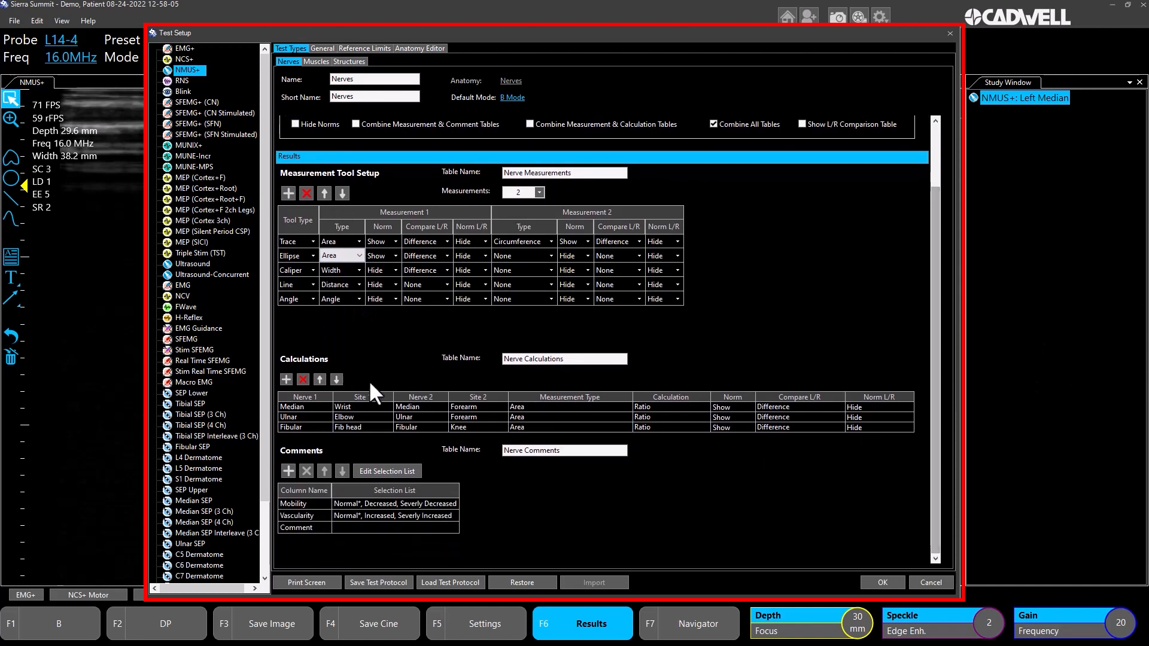
left_click(289, 426)
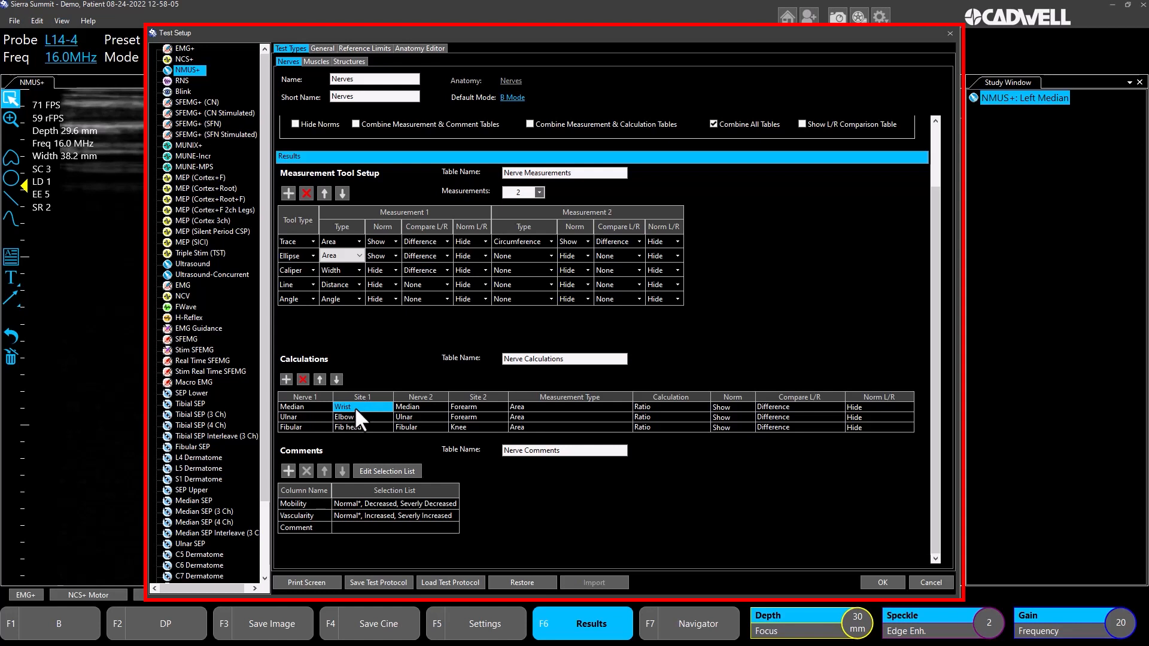
left_click(422, 406)
left_click(570, 407)
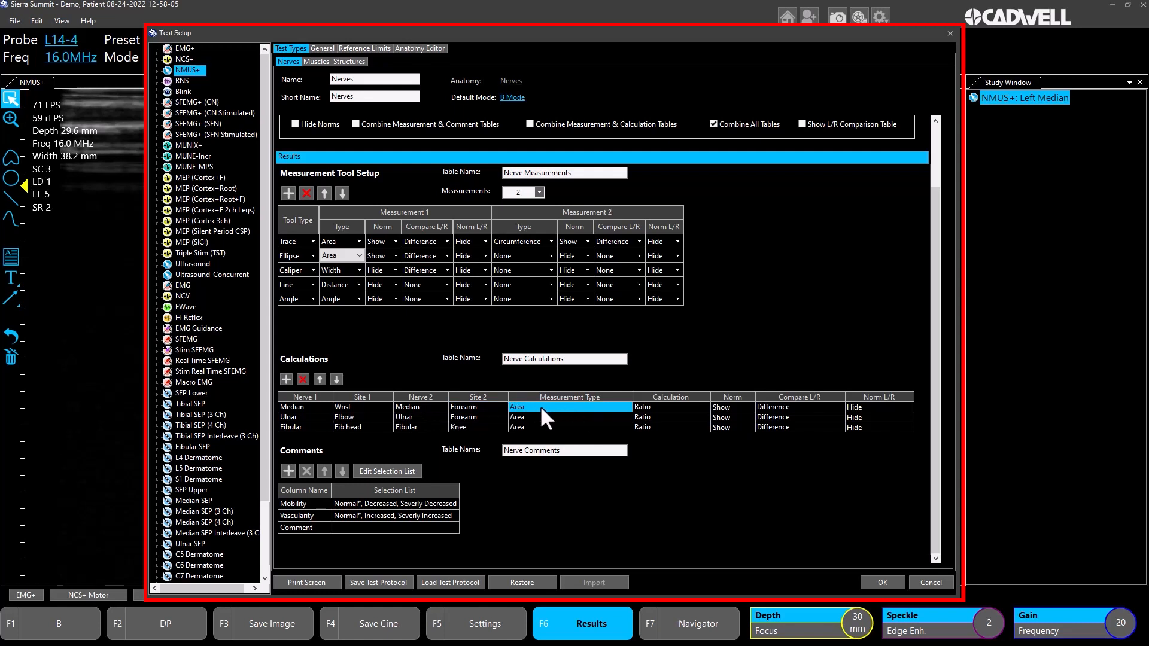
left_click(670, 406)
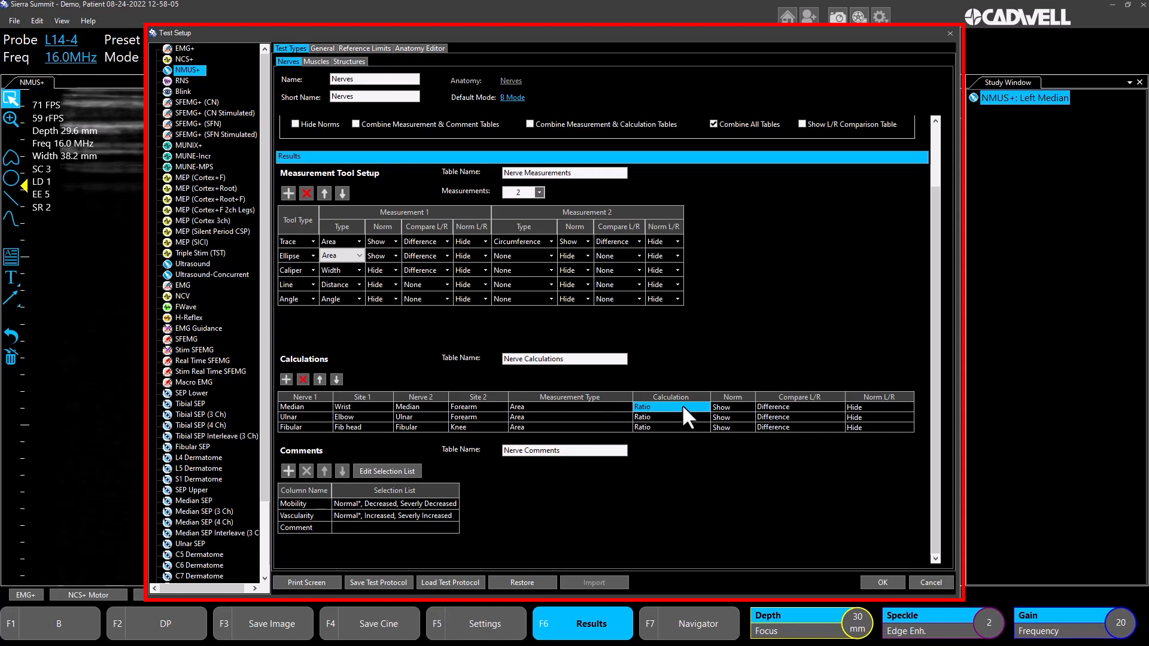
left_click(736, 409)
left_click(796, 406)
Step: Review the nerve comment columns and view the Mobility selection list, closing it without changes
left_click(314, 504)
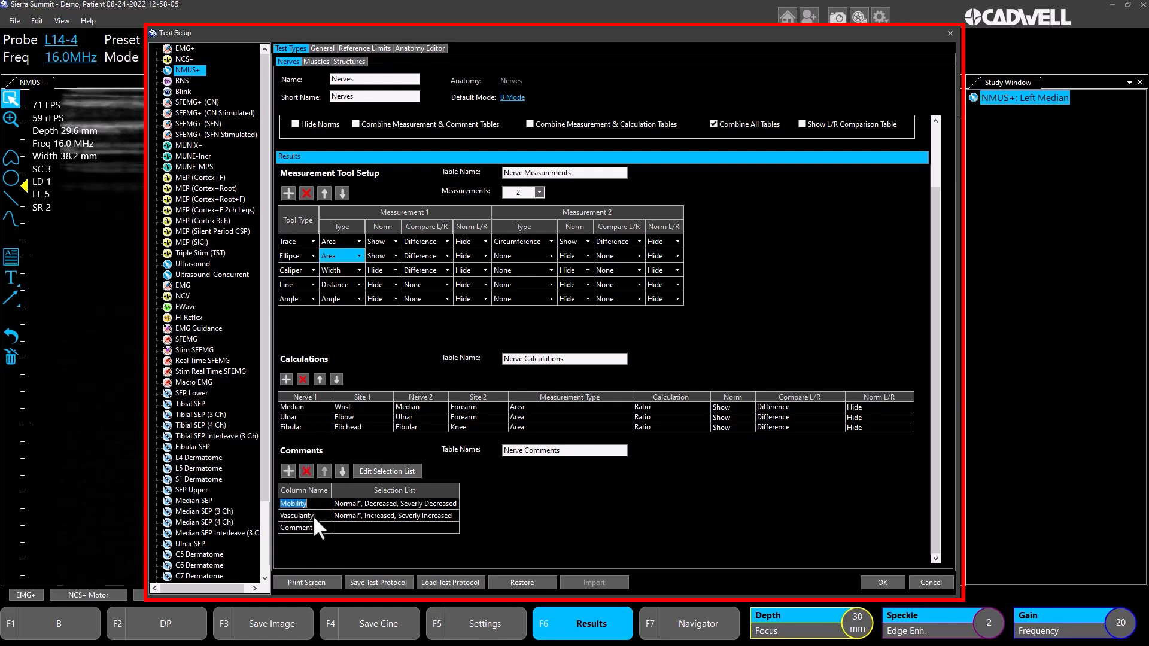
left_click(312, 515)
left_click(315, 528)
left_click(355, 504)
double_click(353, 501)
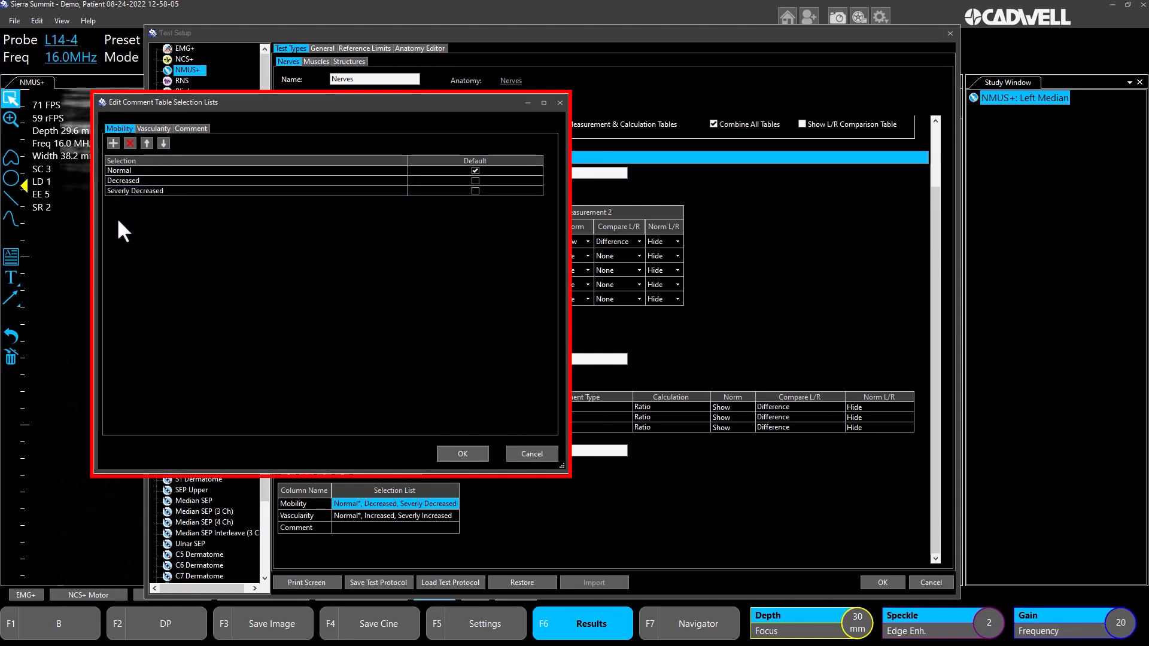
left_click(529, 453)
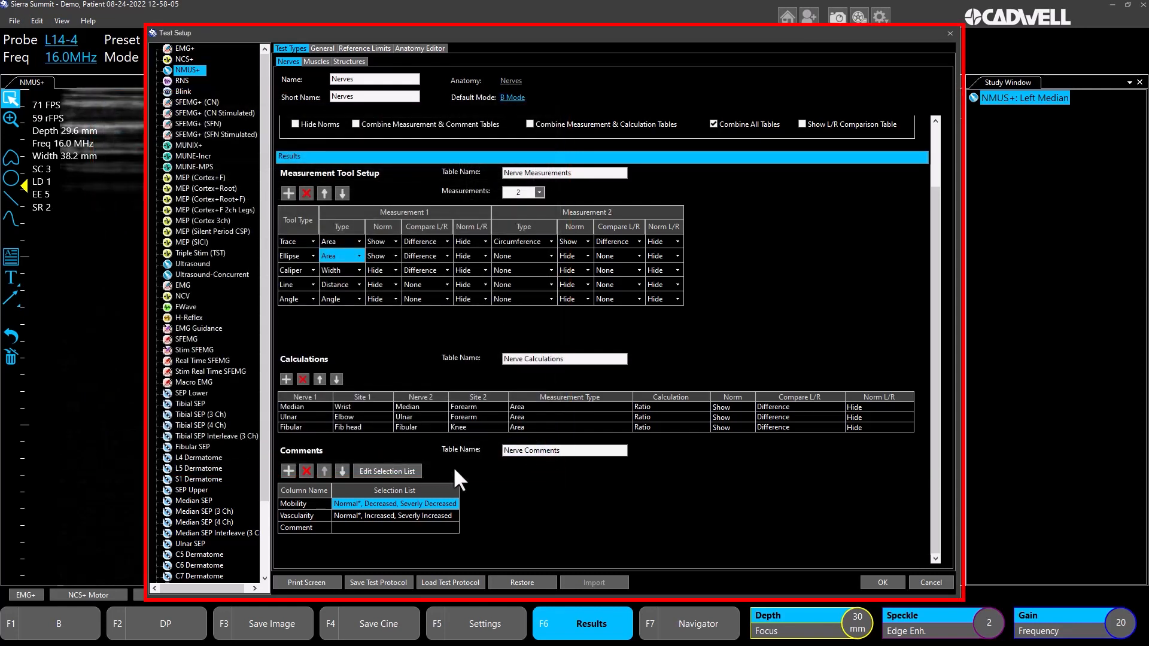
Step: Compare the measurement, calculation and comment setups of the Nerves, Muscles and Structures test types
scroll(338, 386, "up", 2)
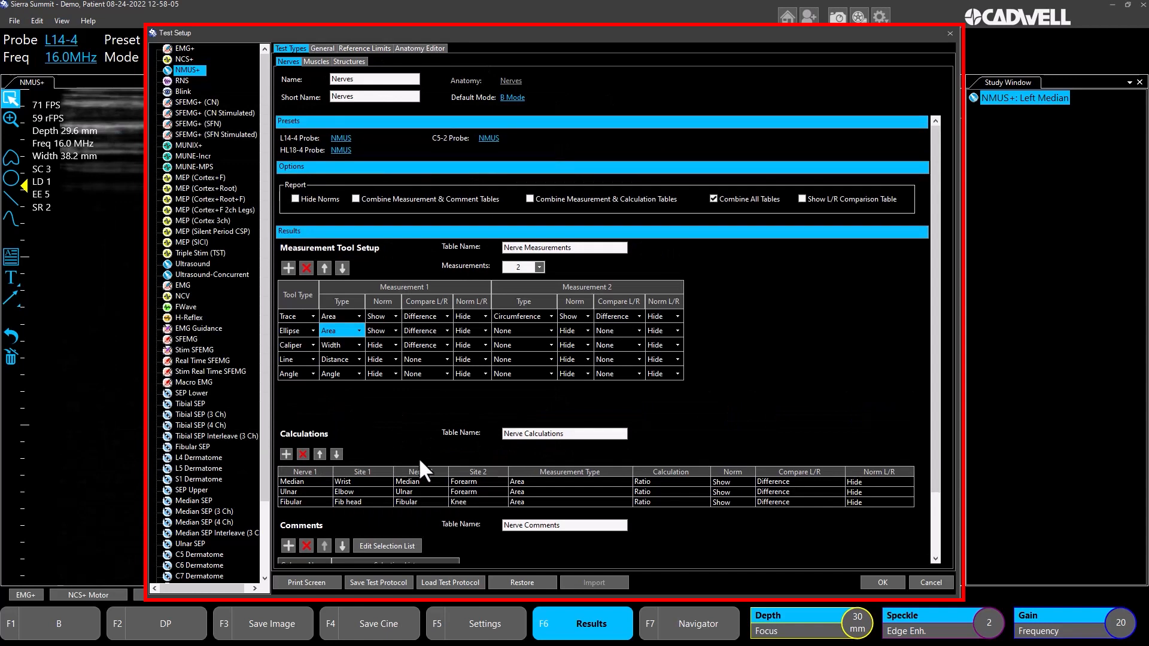
left_click(315, 63)
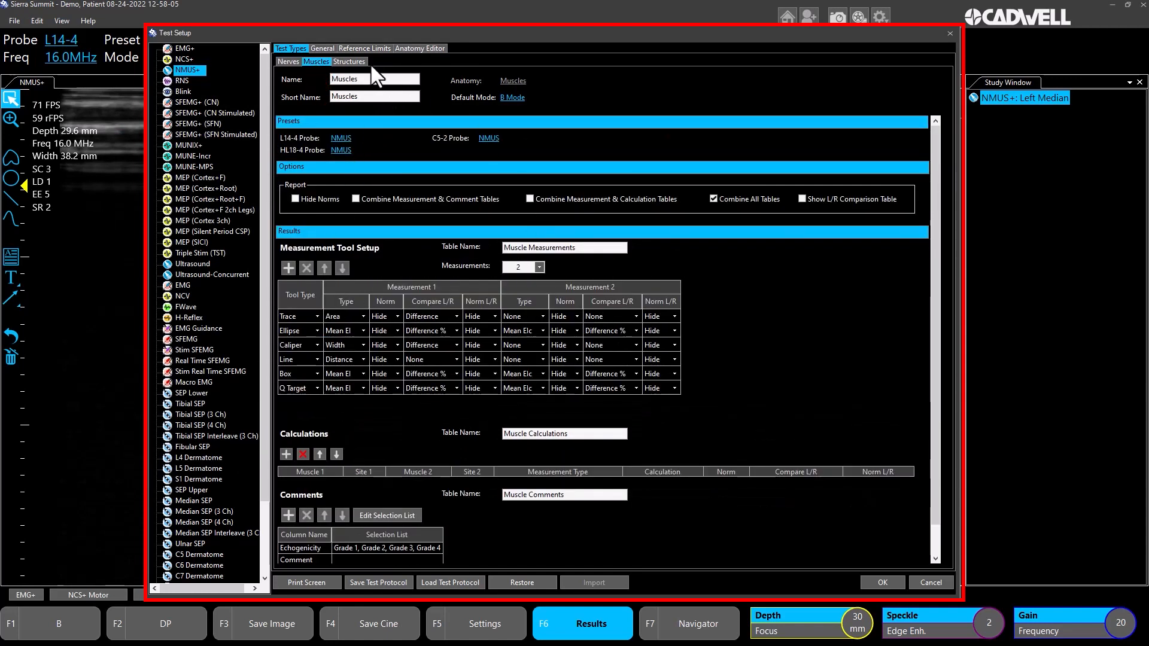
scroll(381, 347, "down", 1)
scroll(380, 347, "up", 1)
left_click(345, 60)
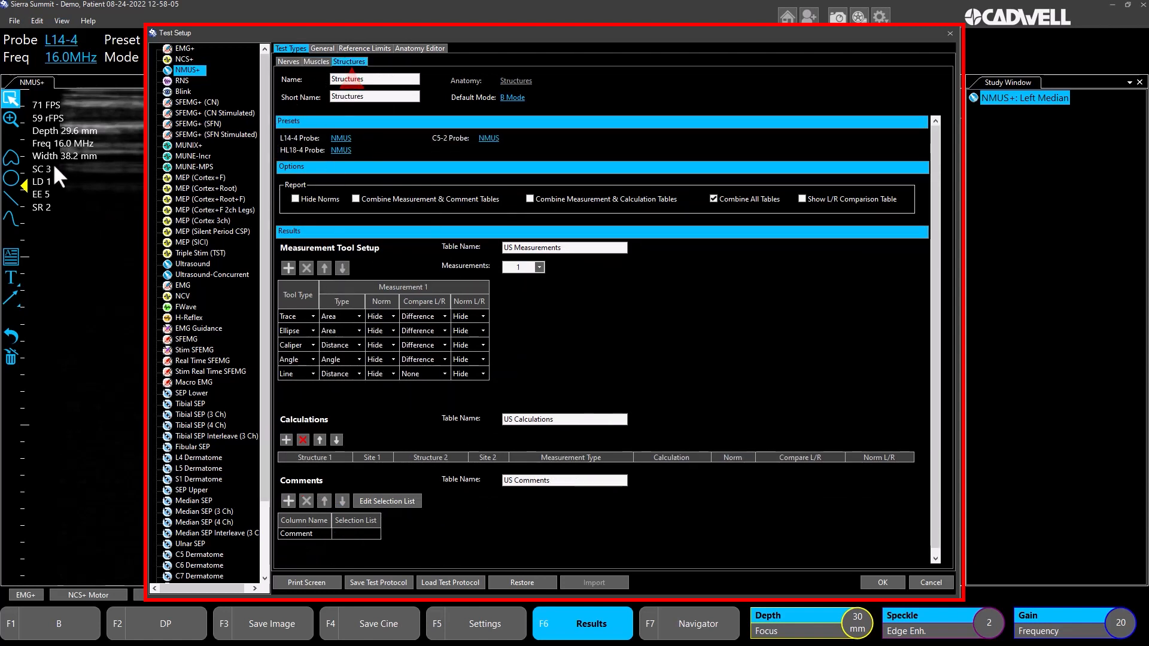
left_click(284, 60)
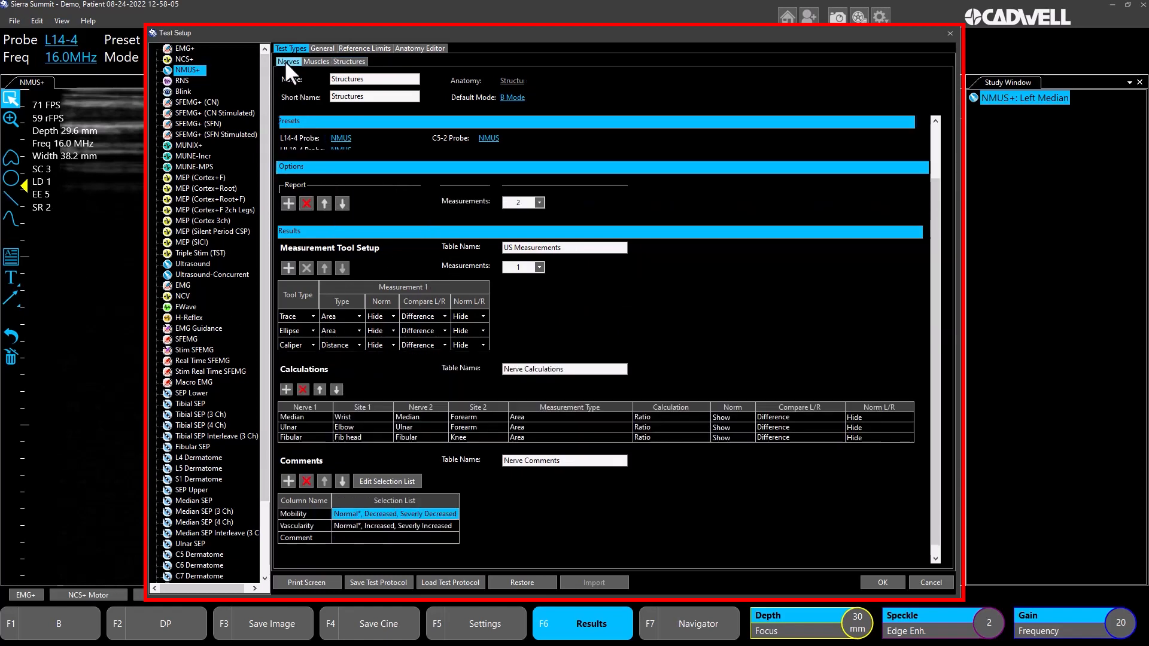
left_click(315, 60)
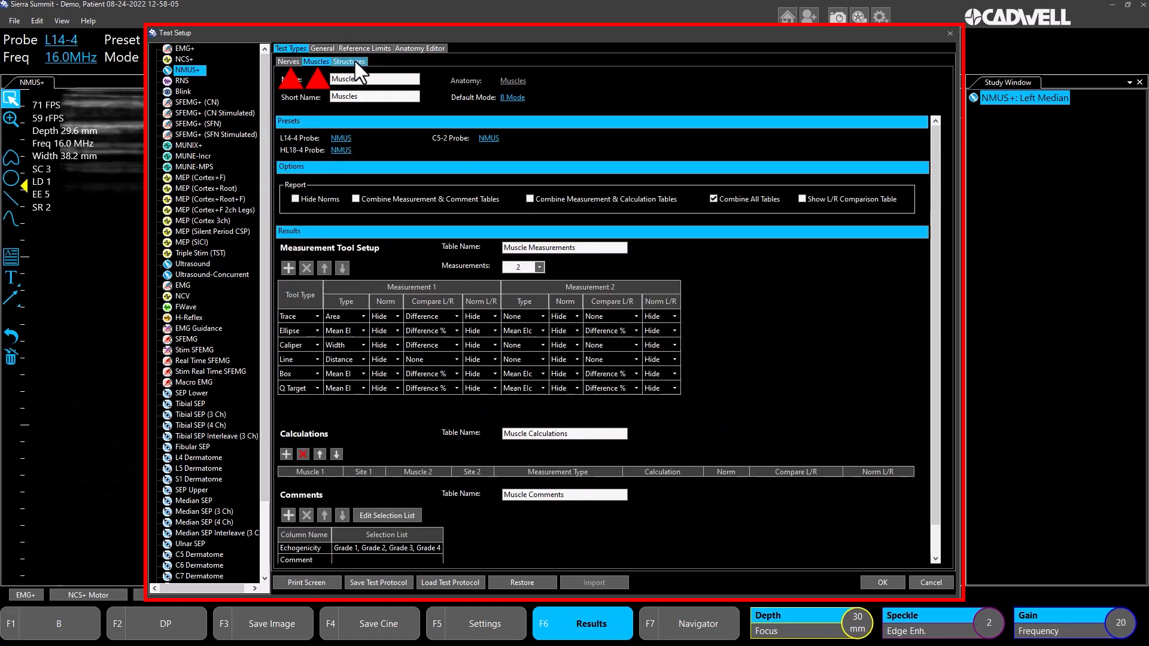
left_click(354, 62)
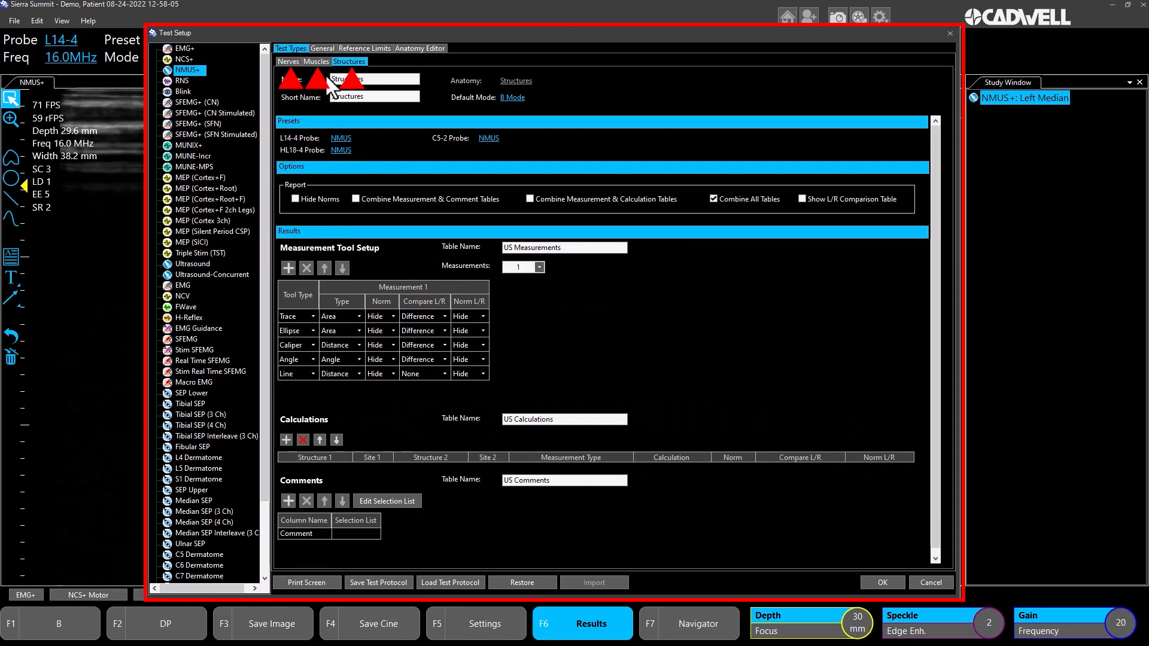
Step: In the general NMUS+ options, check the decimals and unit of measure choices for the Depth result, and return the result to Area
left_click(323, 48)
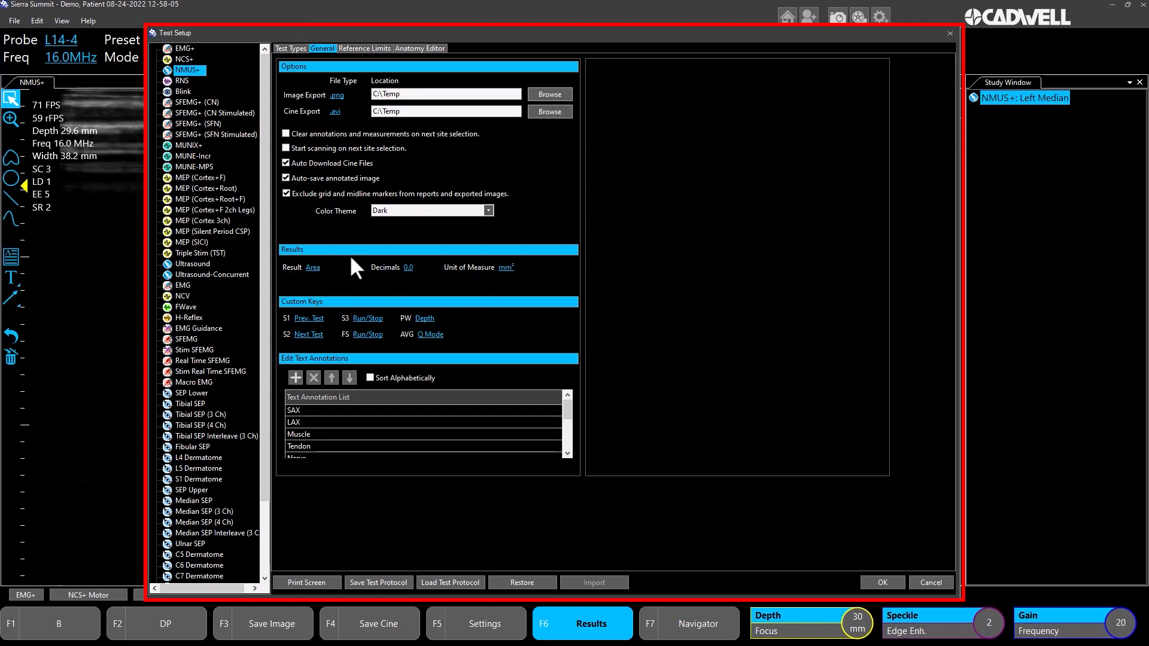
left_click(312, 268)
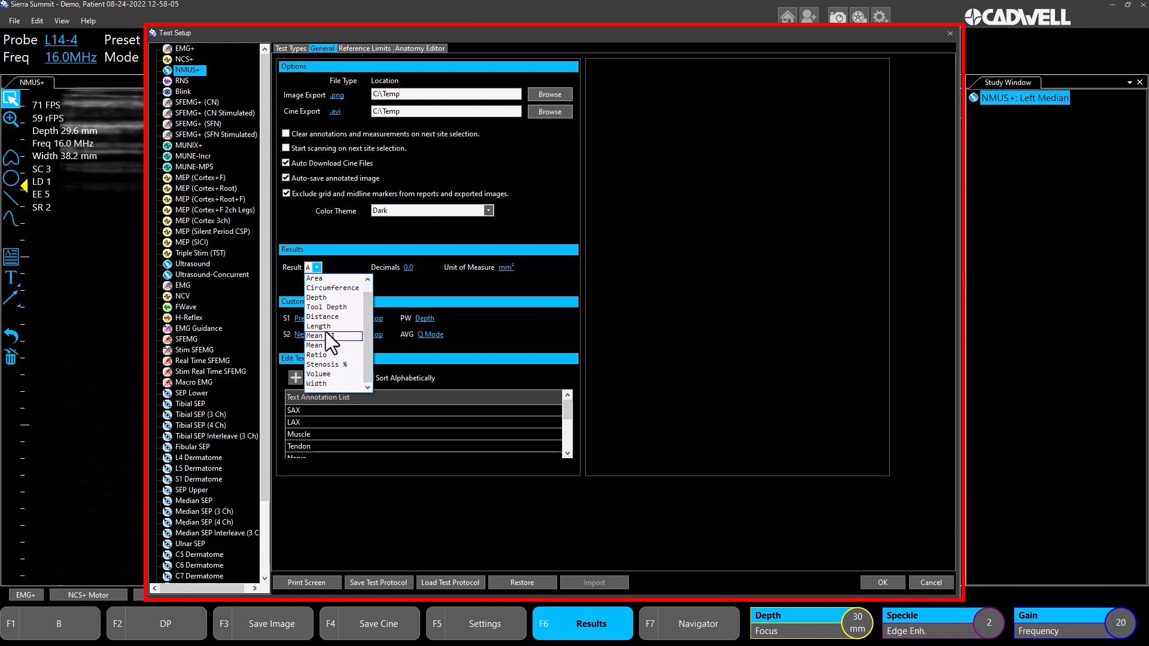
left_click(319, 298)
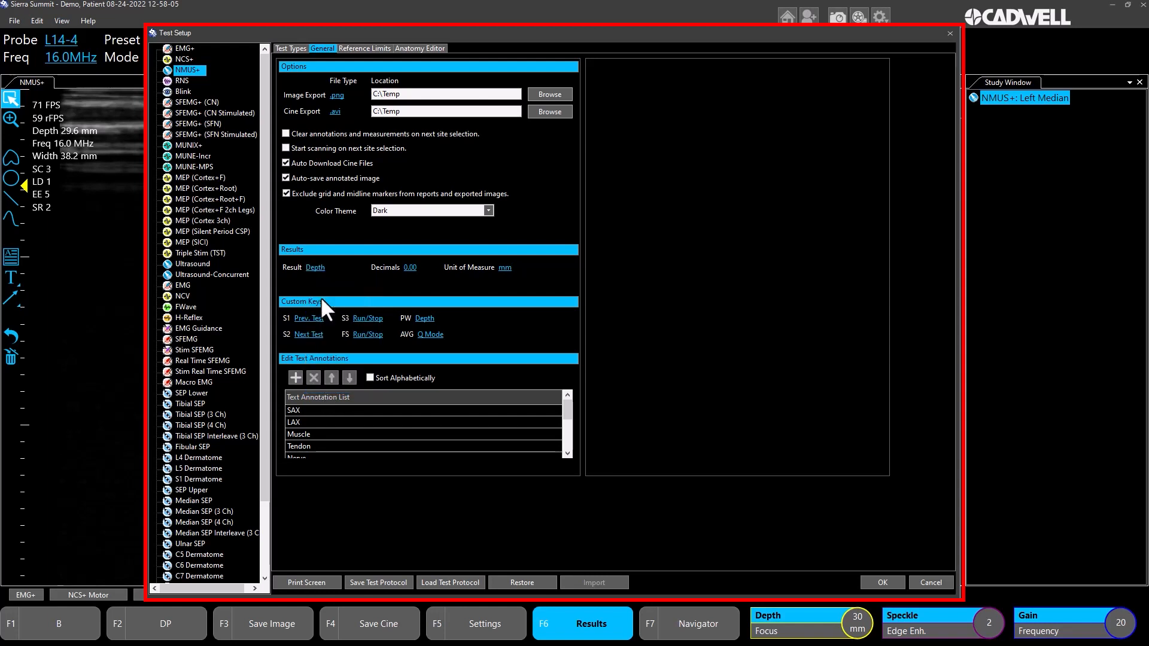
left_click(409, 267)
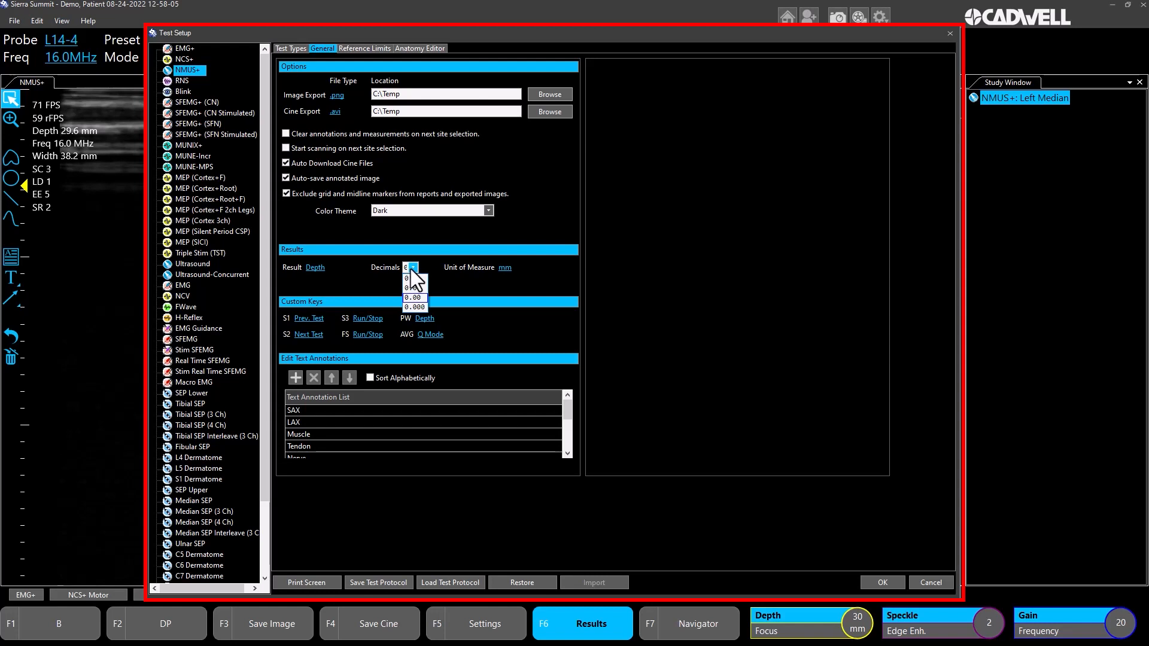
left_click(411, 270)
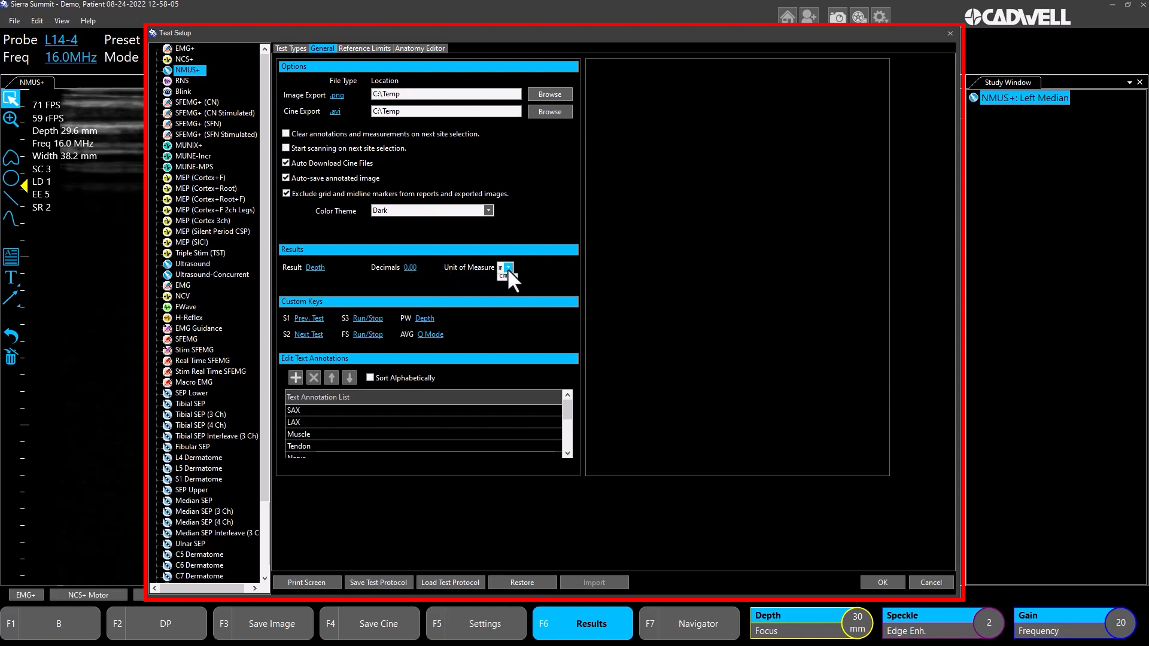
left_click(508, 270)
left_click(315, 267)
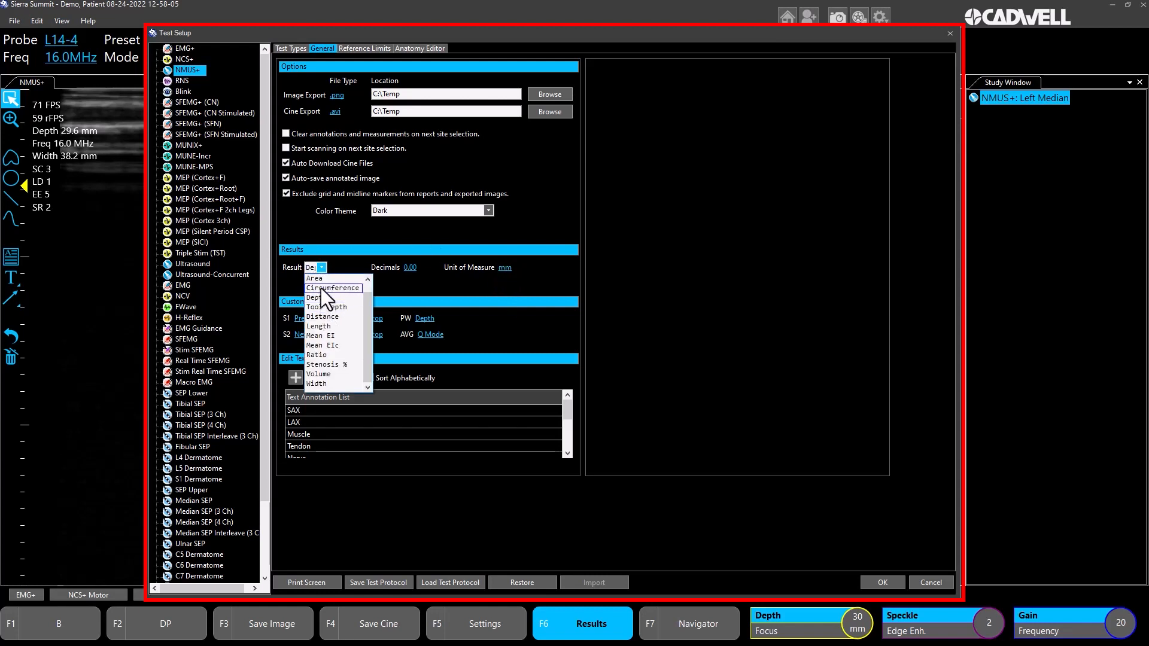
left_click(320, 279)
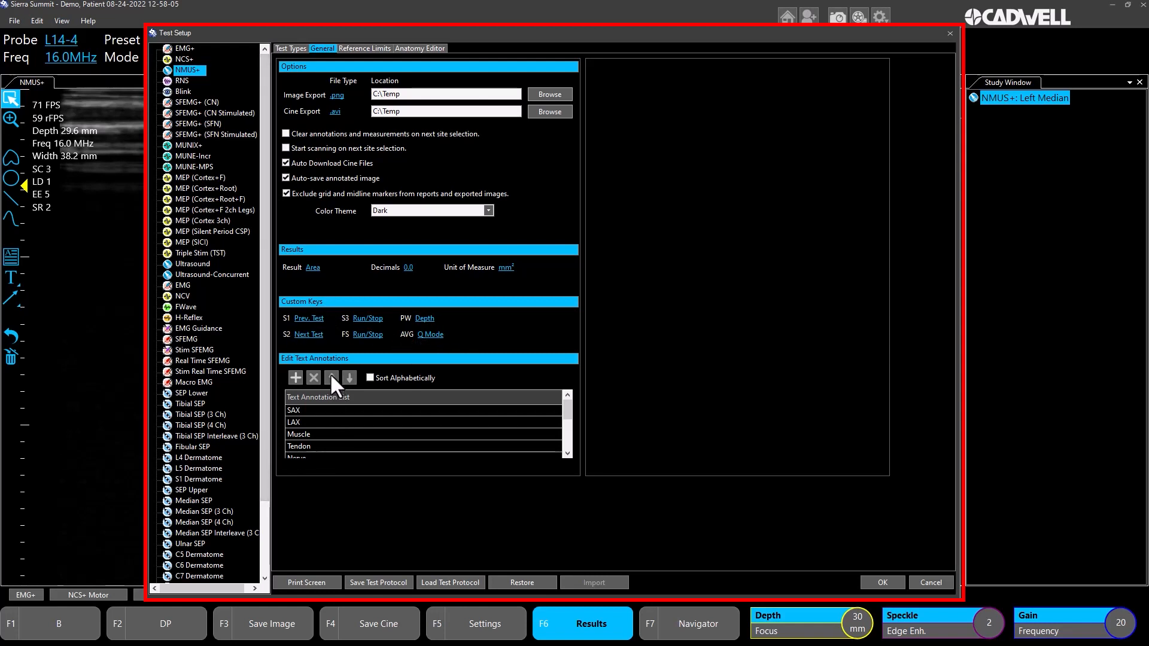
Step: Look through the text annotation list and view the reference limits for nerve measurements
scroll(356, 428, "down", 5)
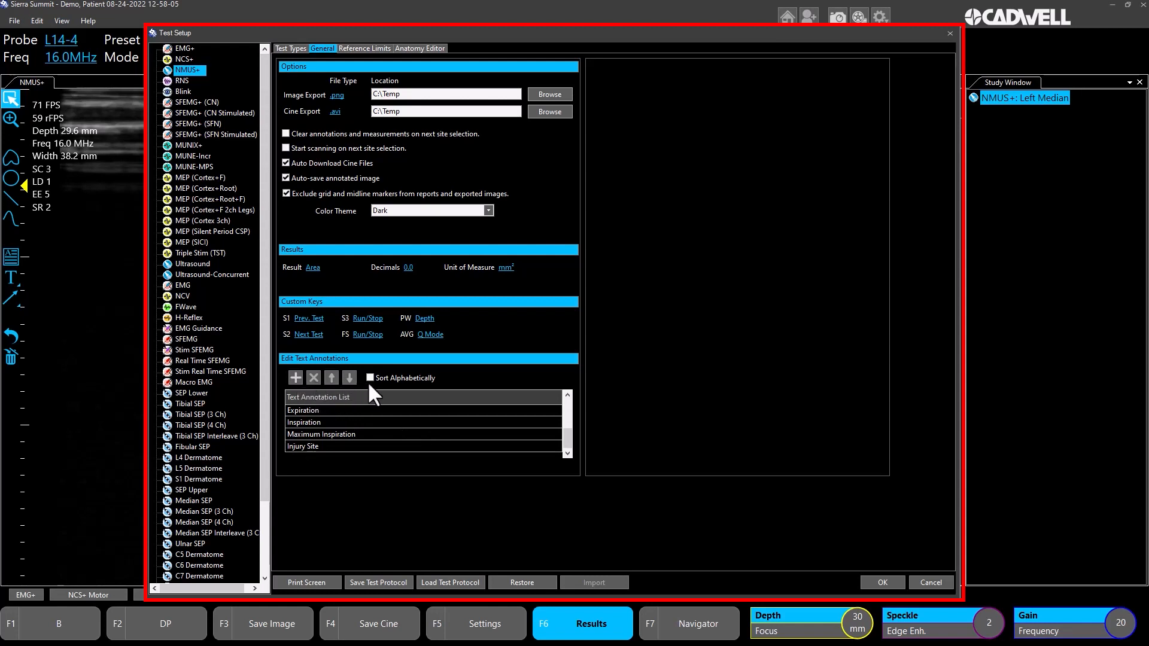
scroll(337, 414, "up", 3)
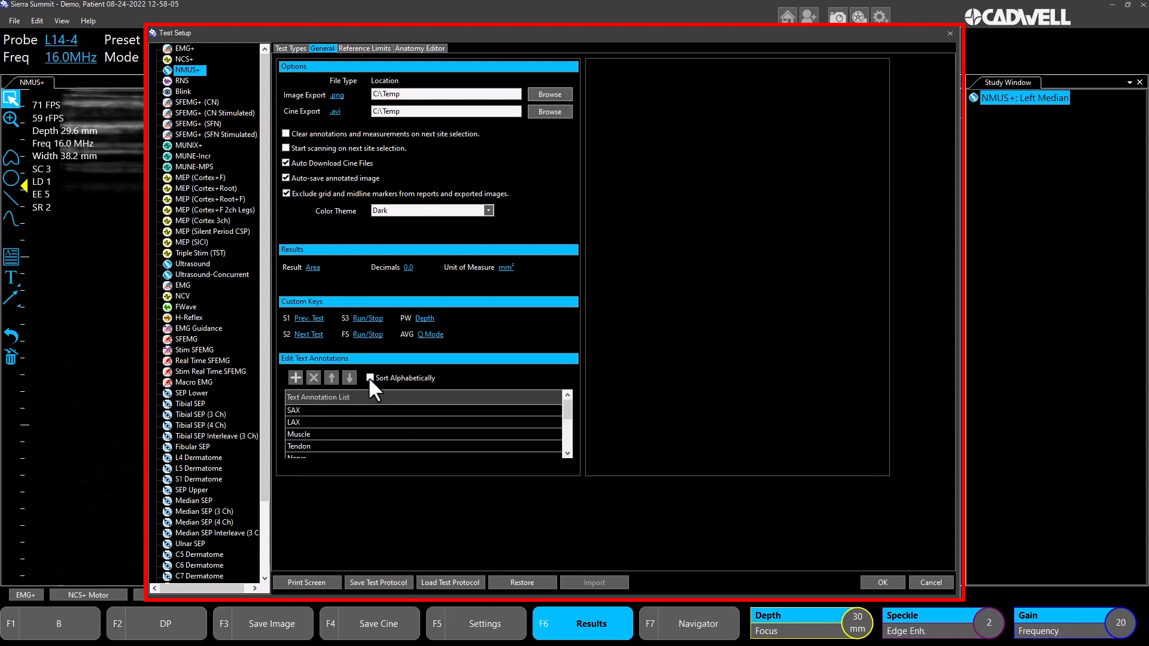
left_click(369, 48)
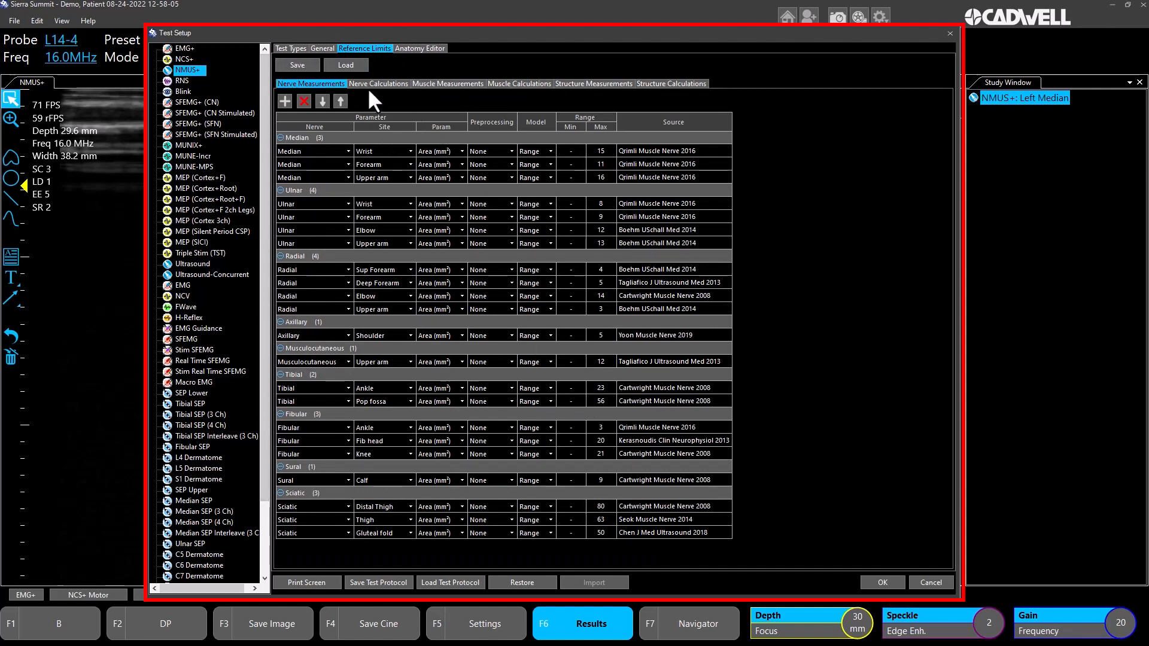
Step: Open the anatomy editor and view its nerves, muscles, and access points and structures
left_click(418, 48)
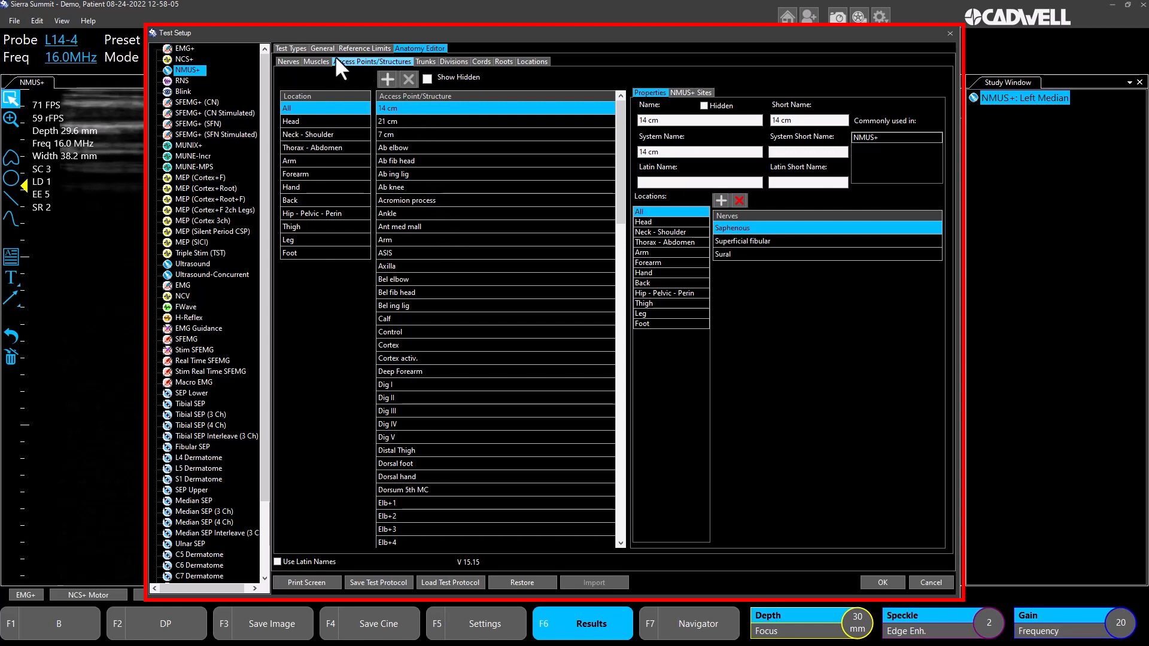
left_click(287, 61)
left_click(316, 61)
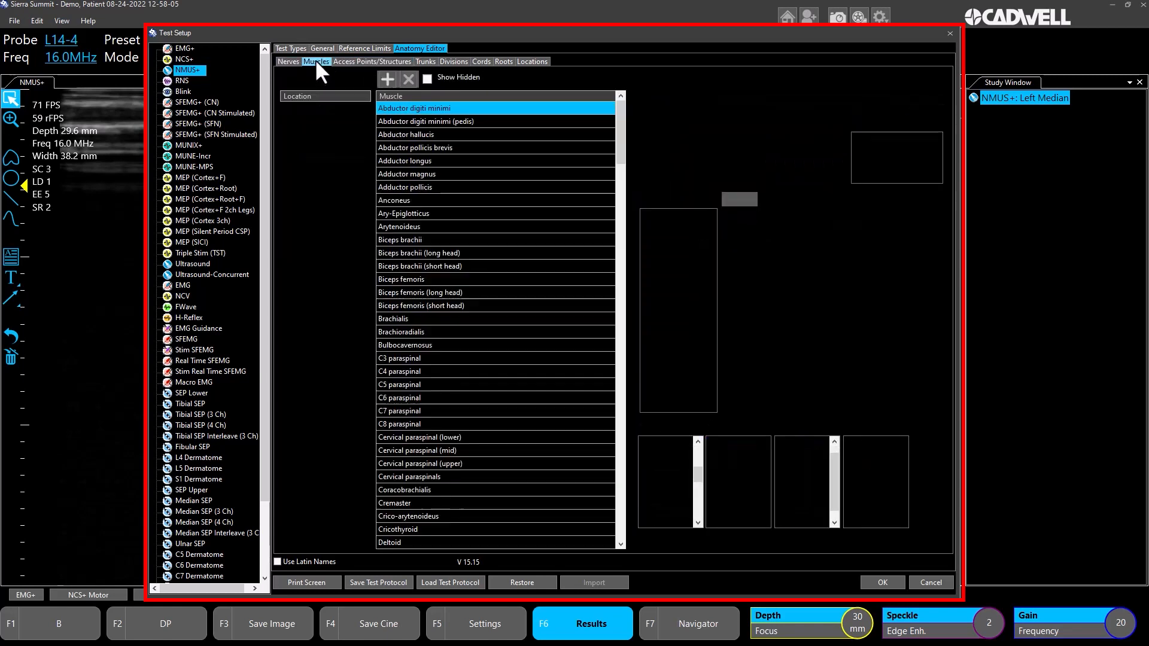
left_click(356, 61)
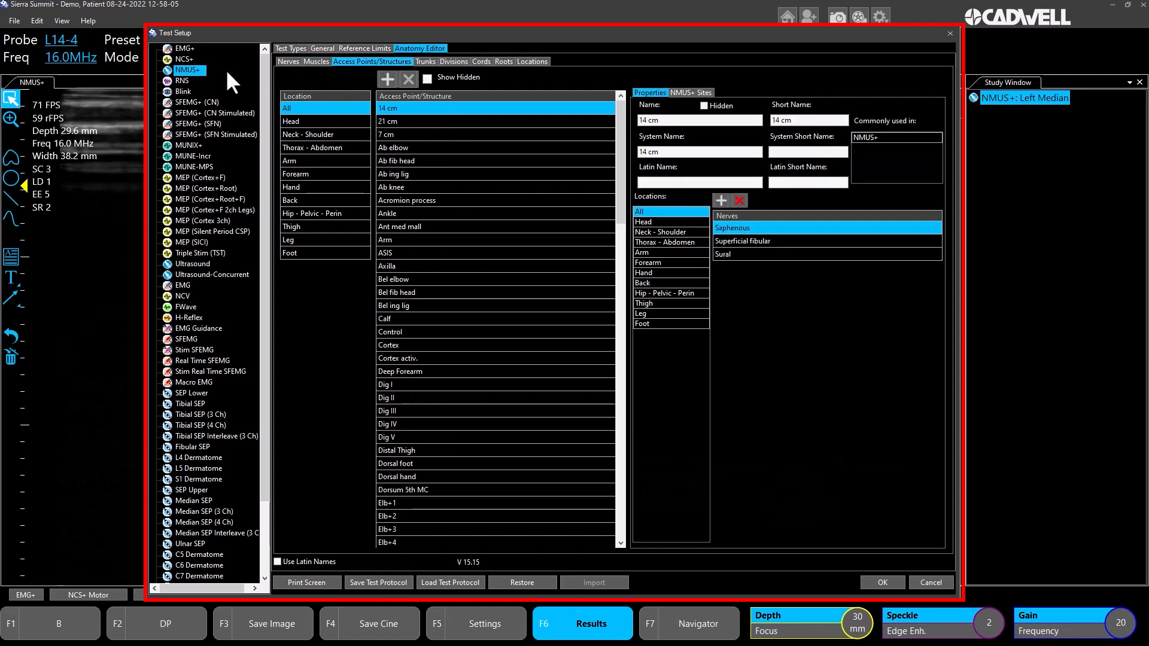
Step: Display the NMUS+ sites defined for the Median nerve in the anatomy editor
left_click(289, 61)
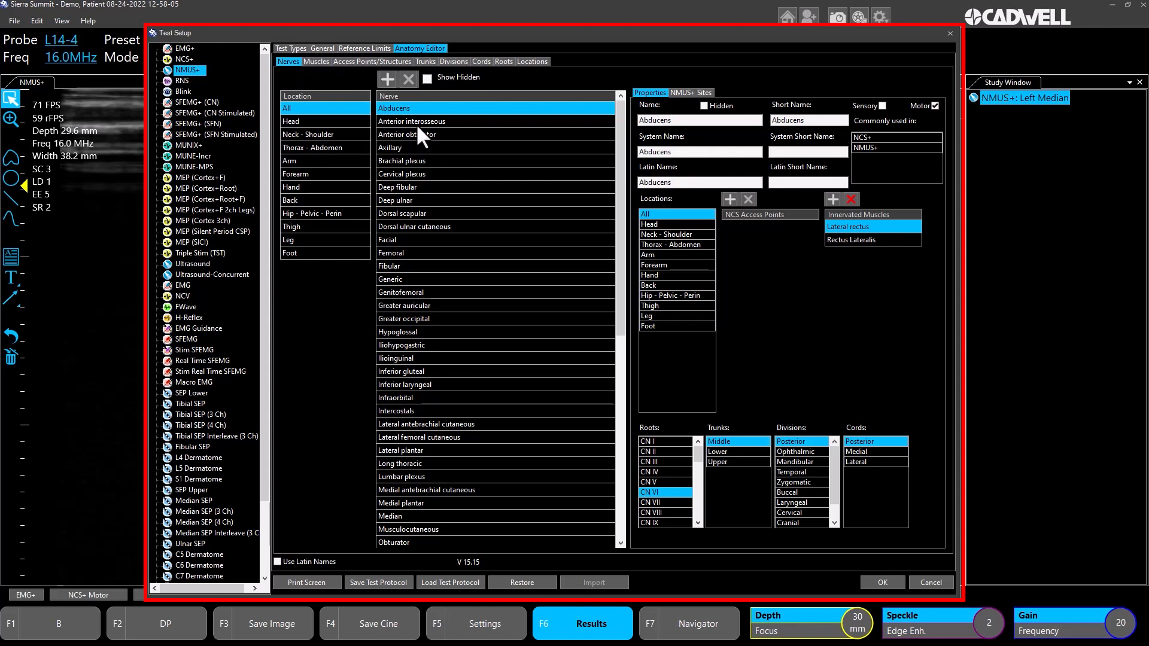
scroll(410, 363, "down", 1)
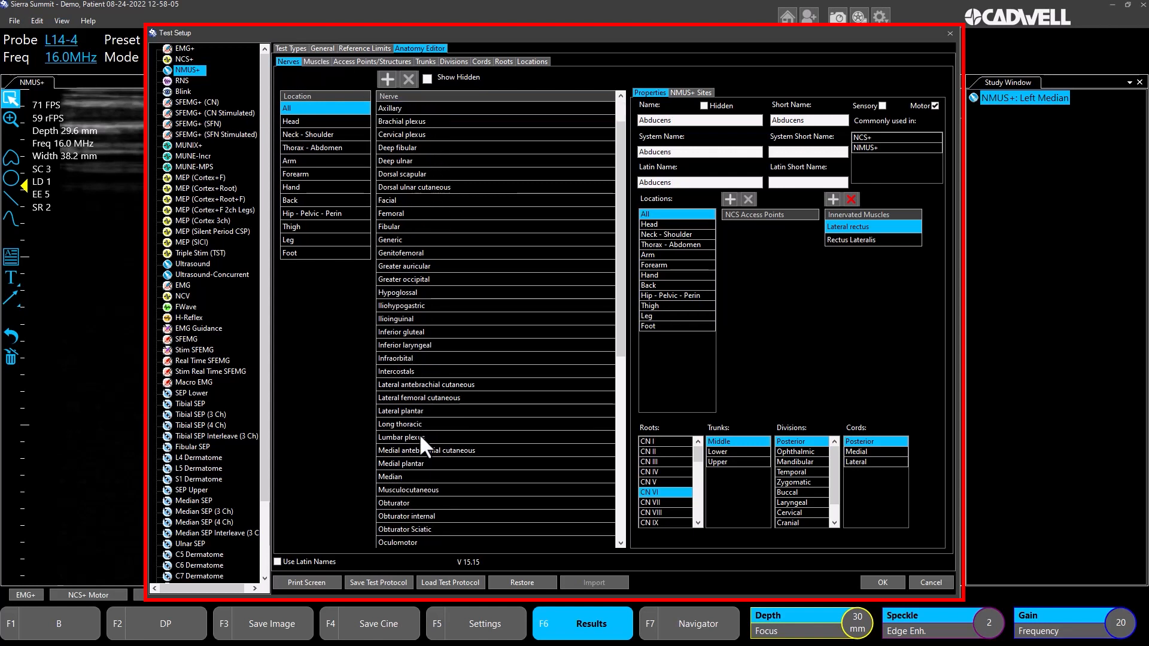
left_click(396, 476)
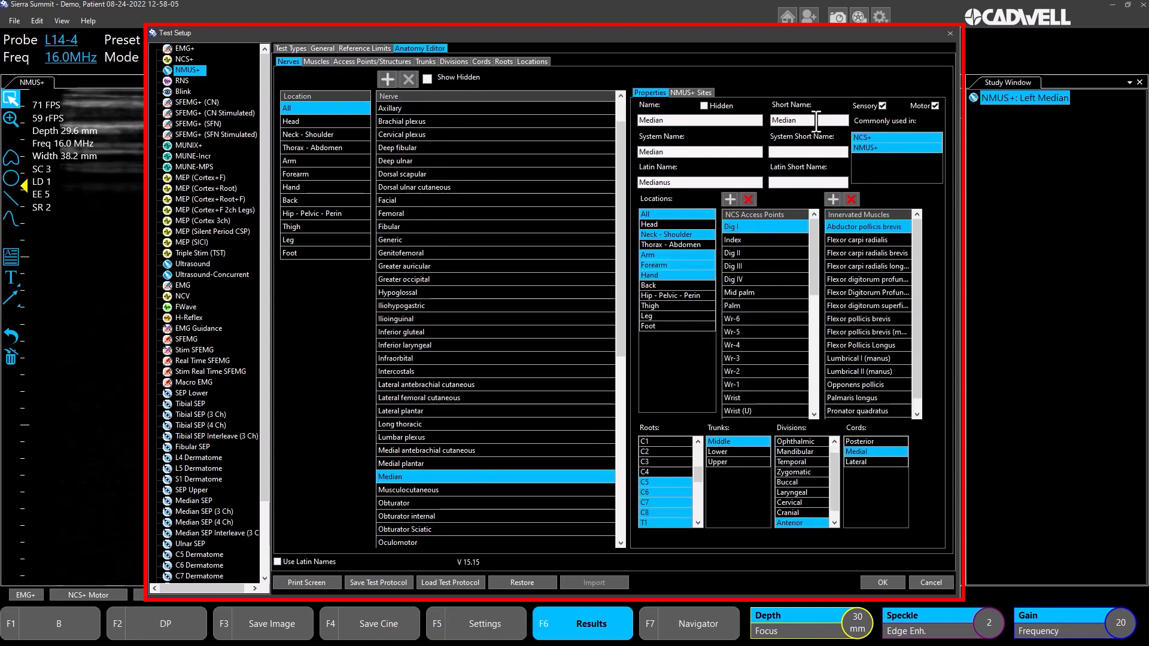
left_click(689, 90)
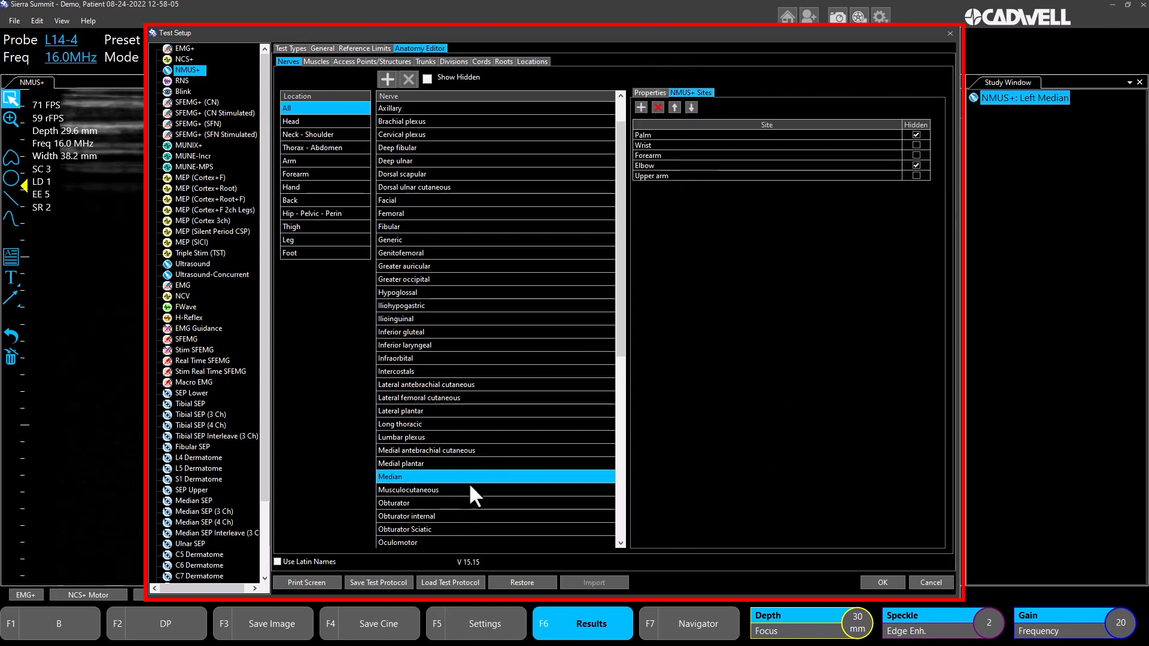
Step: Browse the anatomy choices for adding an NMUS+ site to the Median nerve, and close the list without adding one
left_click(719, 152)
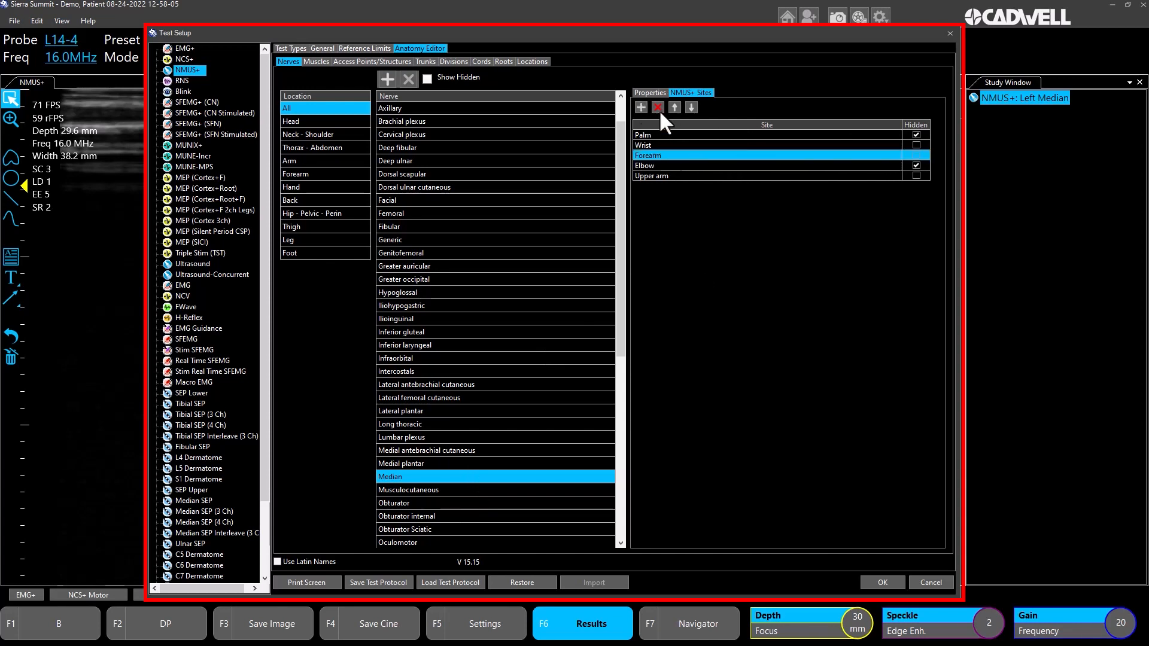
left_click(641, 107)
left_click(626, 305)
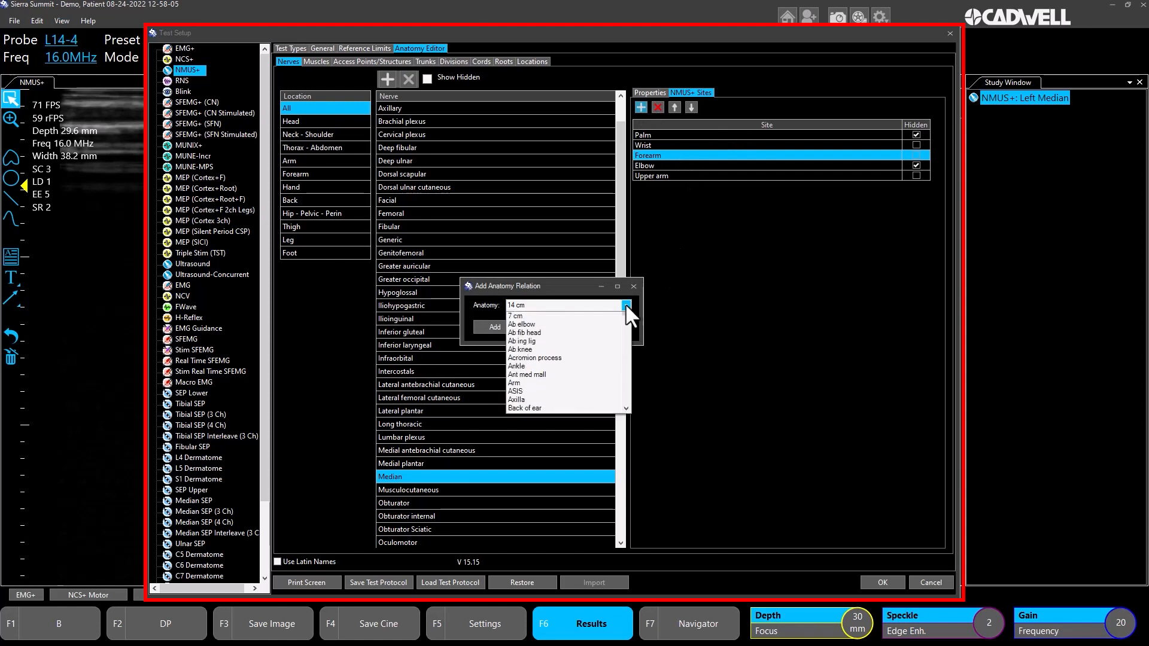
scroll(572, 379, "down", 1)
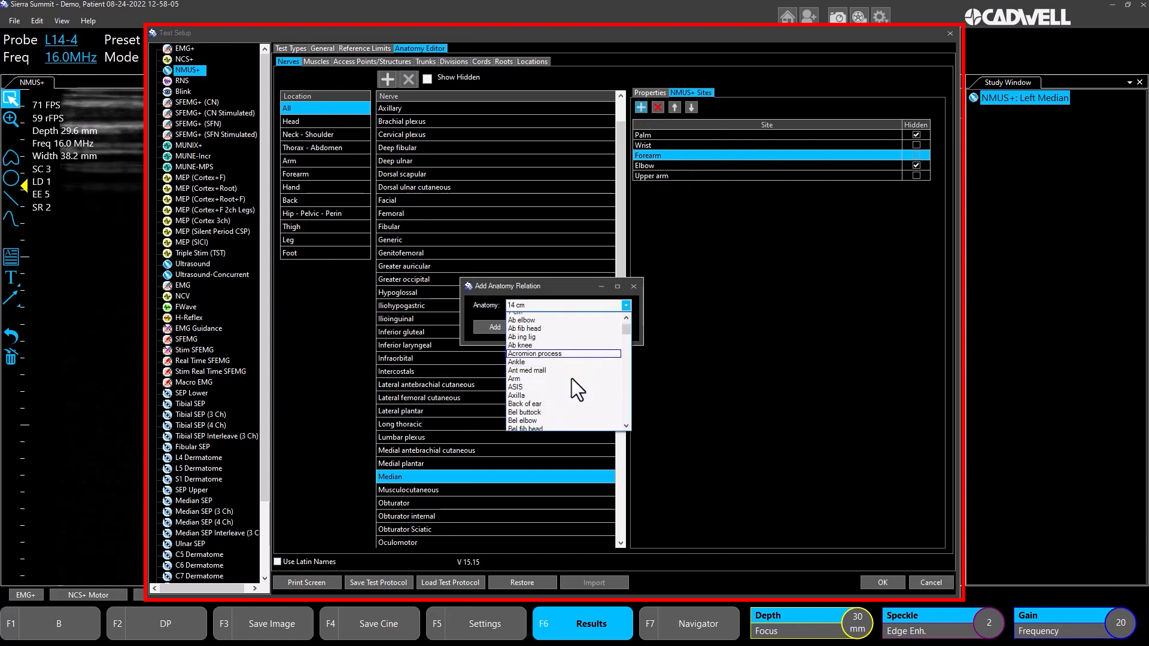
scroll(572, 379, "down", 15)
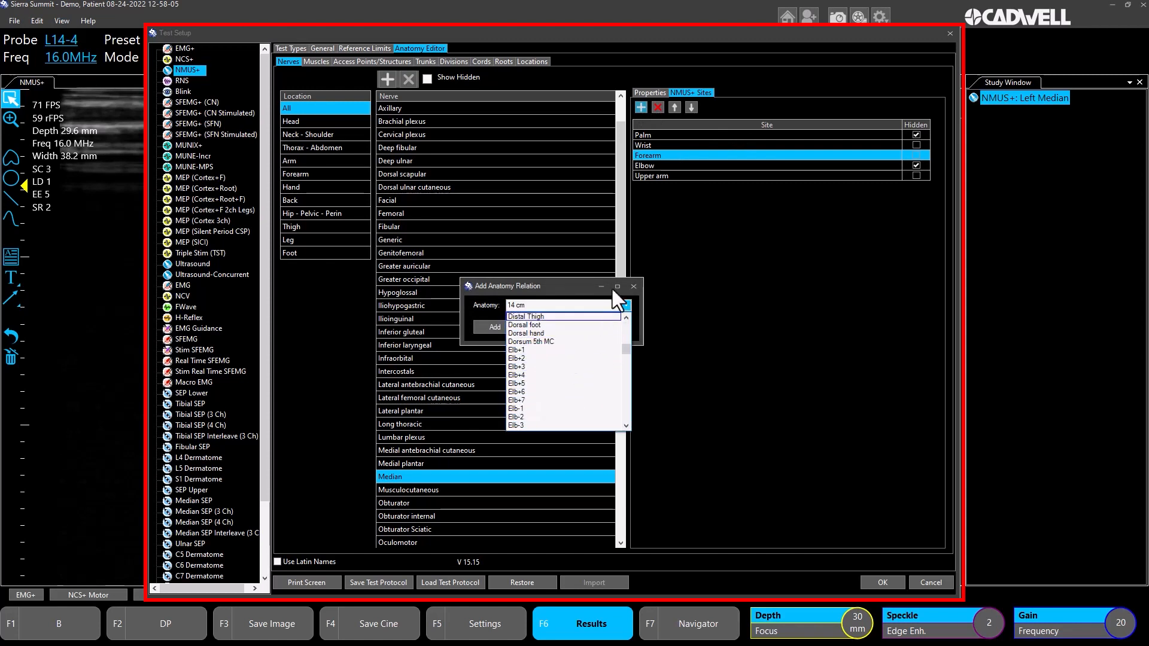
left_click(633, 285)
left_click(633, 285)
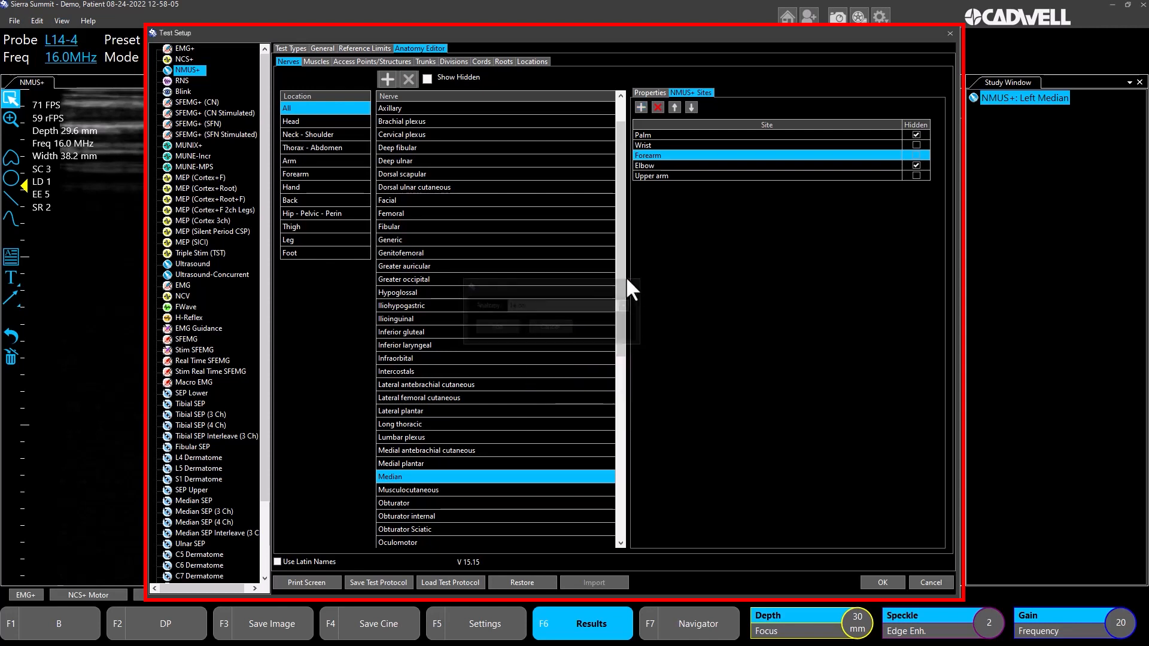
Step: View the NMUS+ sites of the 14 cm access point, and return to the test types to accept the test setup
left_click(365, 63)
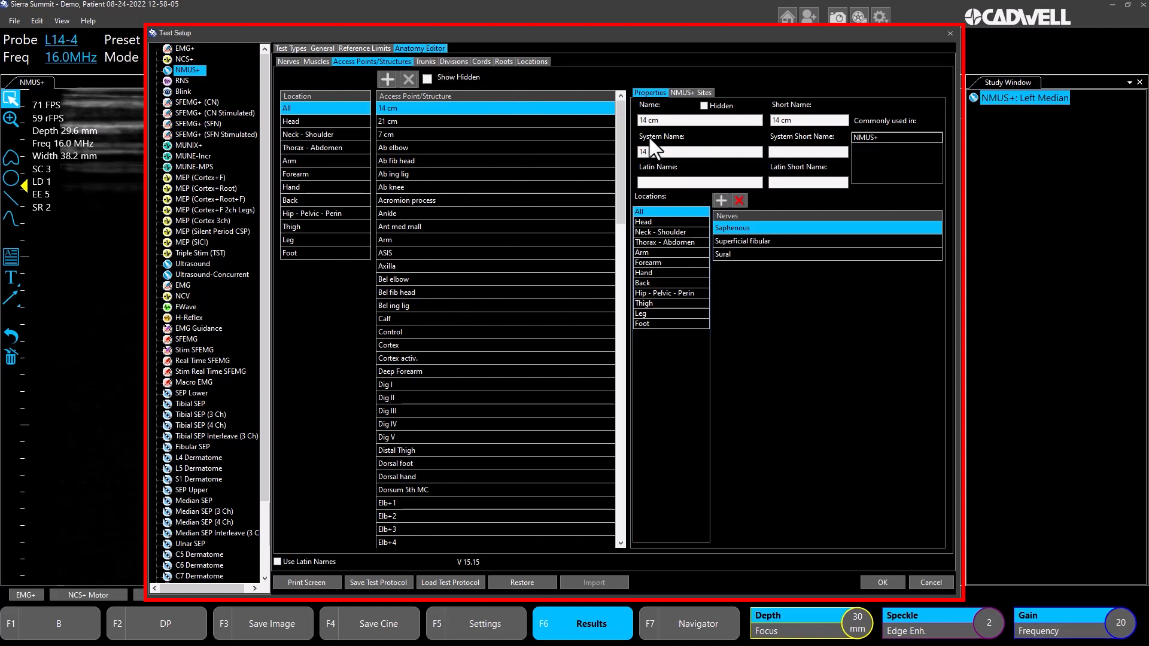
left_click(681, 92)
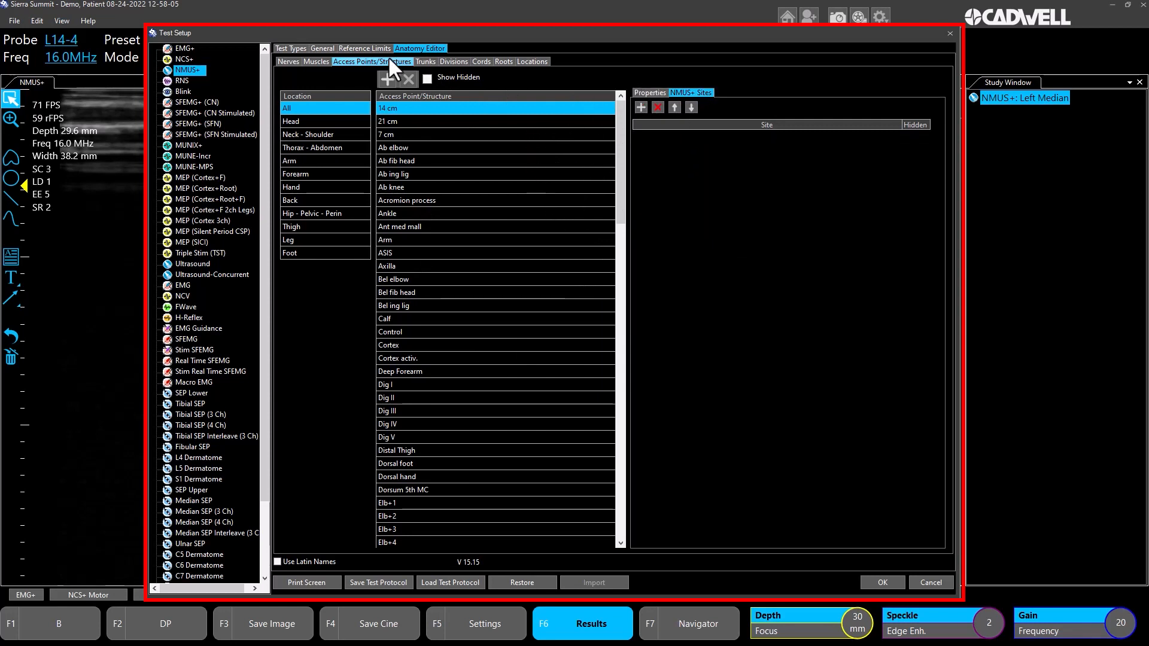
left_click(291, 49)
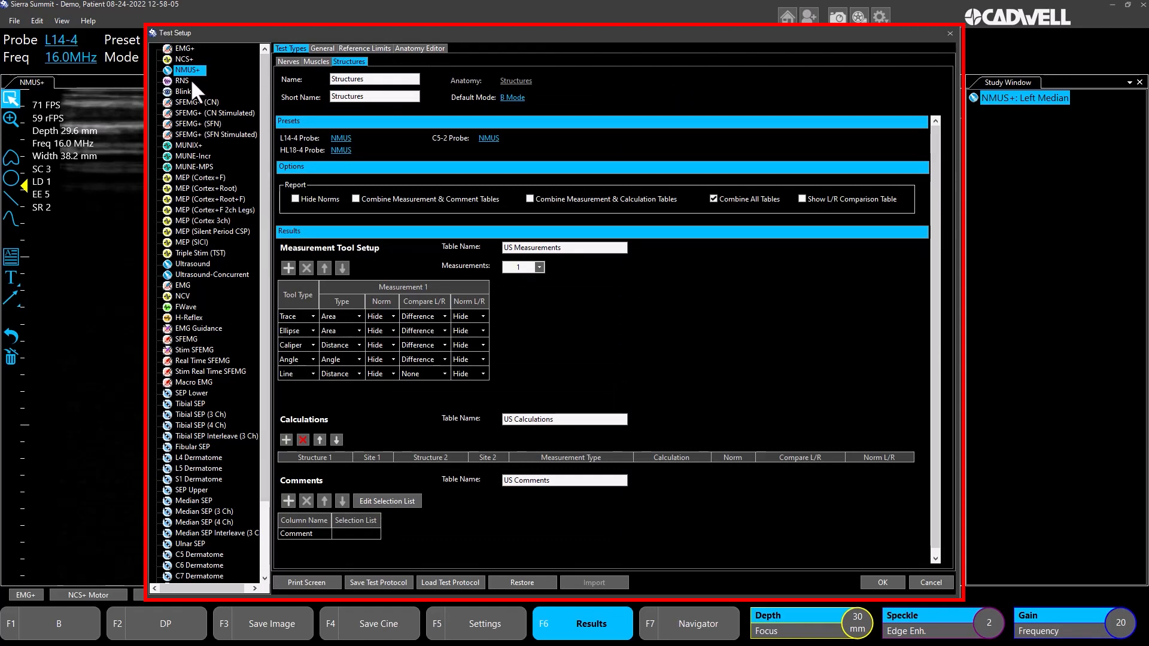
left_click(898, 586)
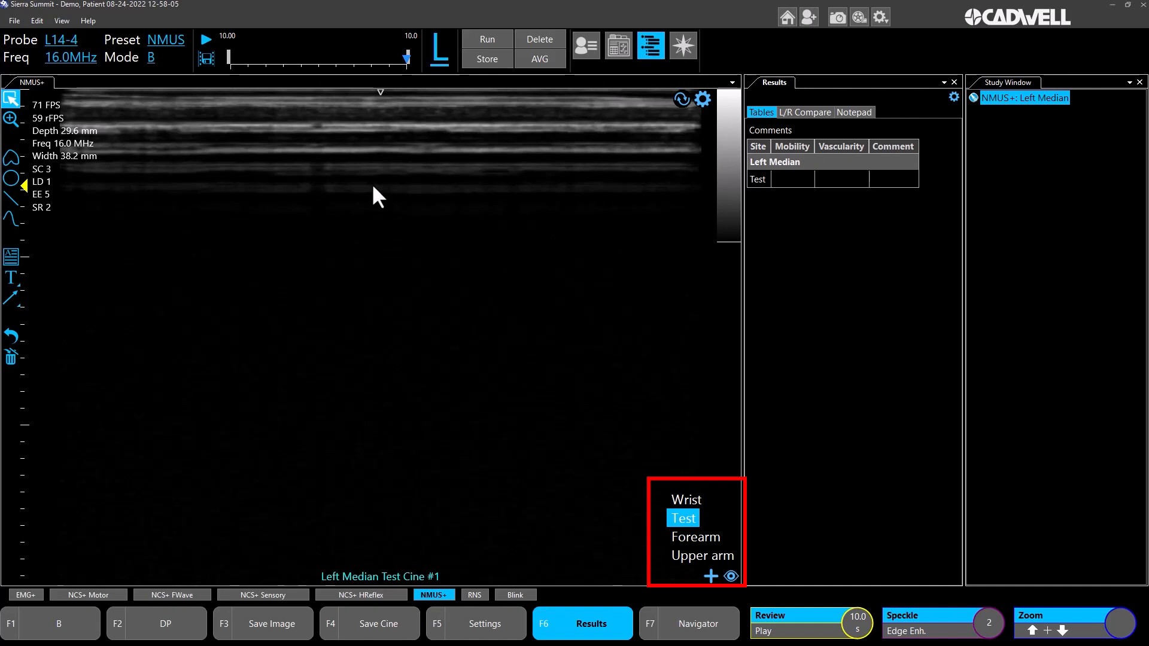
Step: Record an ultrasound cine of about 3.3 s for the Left Median nerve at the Wrist site
left_click(691, 498)
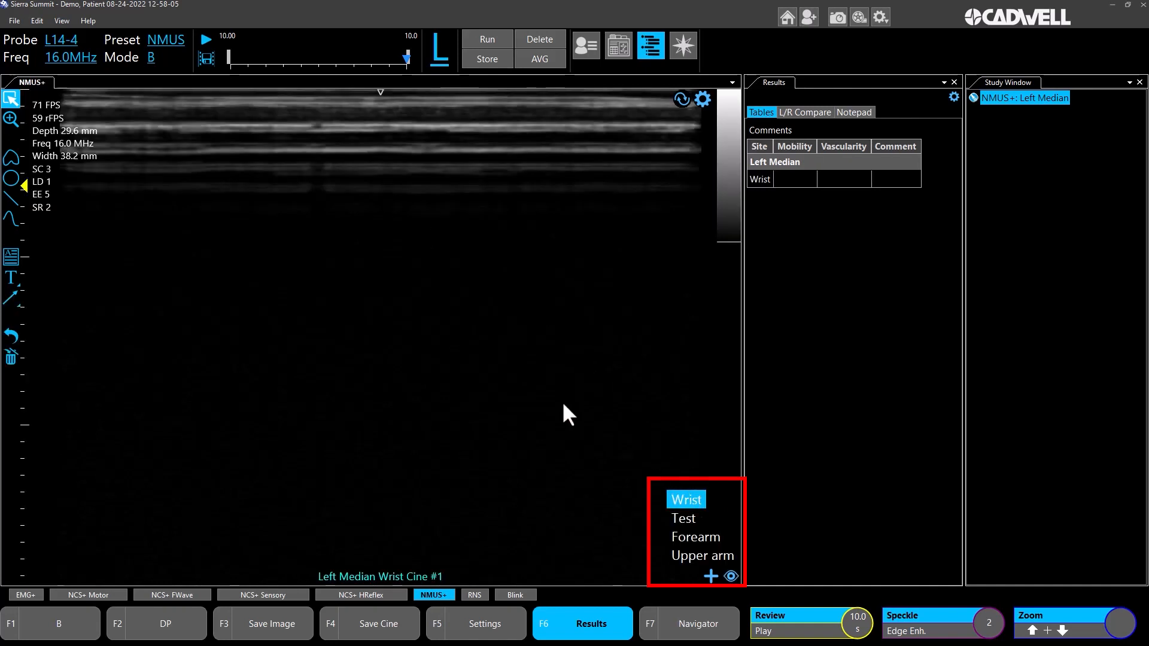
left_click(703, 99)
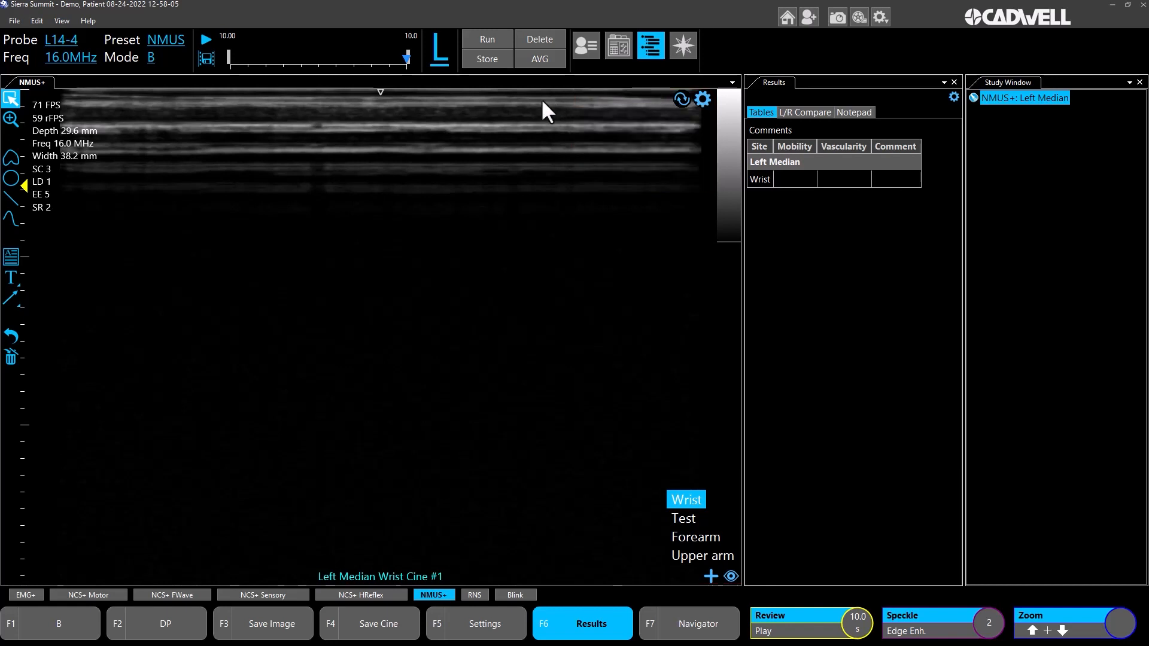
left_click(479, 40)
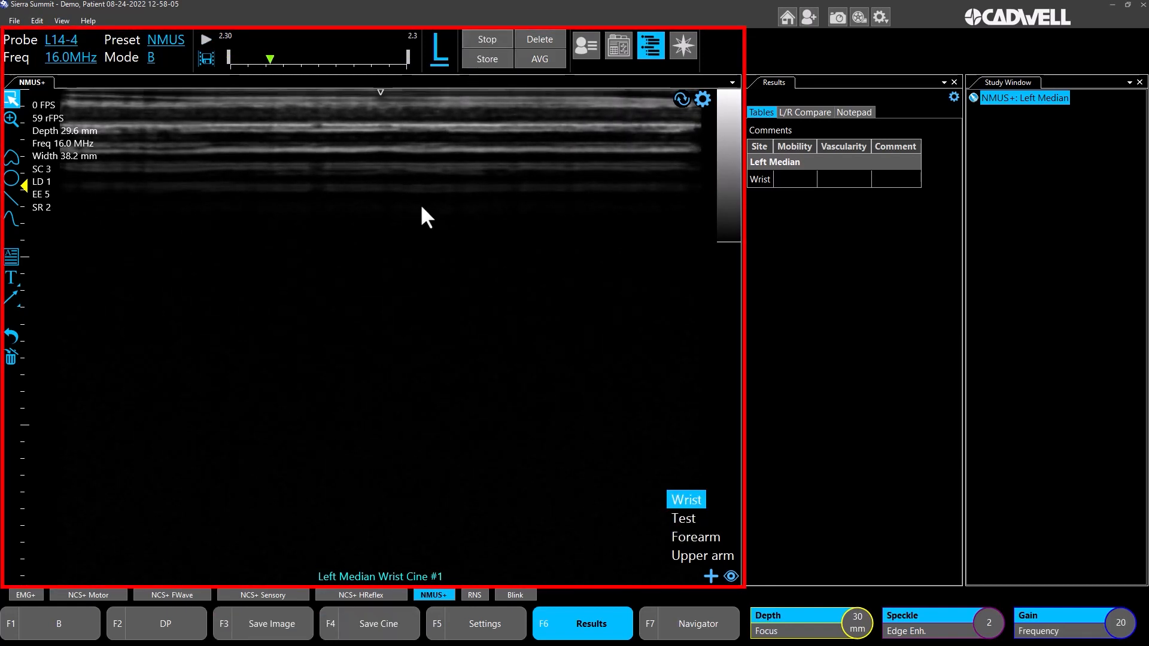
left_click(482, 38)
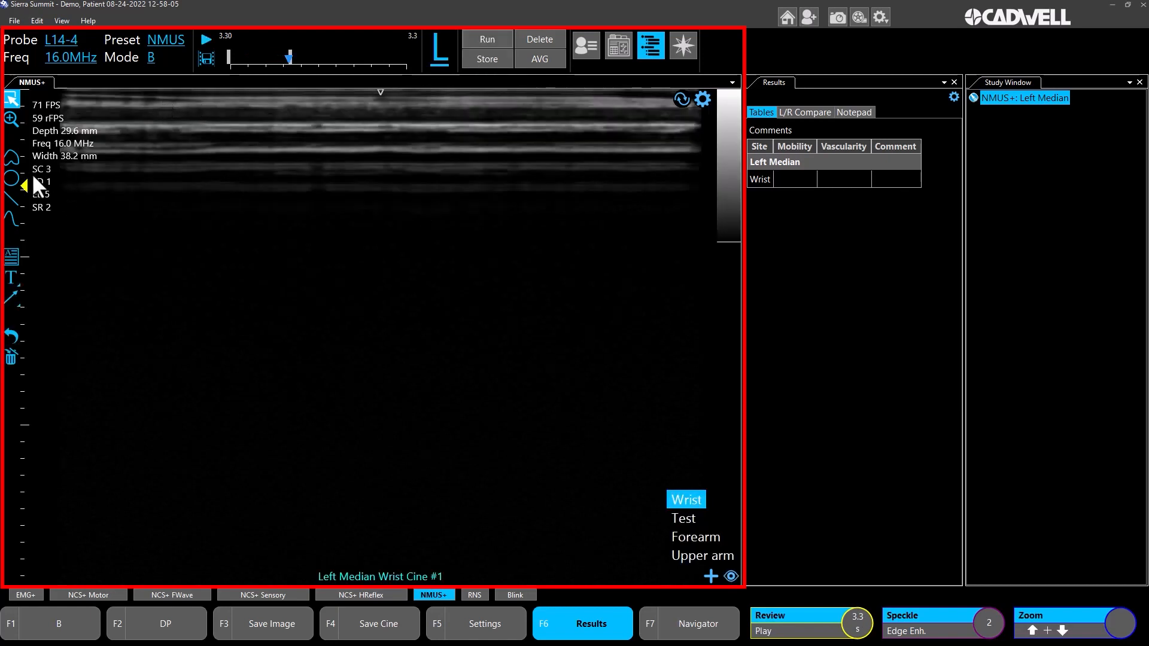
Step: Trace an area of about 15.3 mm² at the Wrist site and one of about 16.8 mm² at the Forearm site
left_click(10, 157)
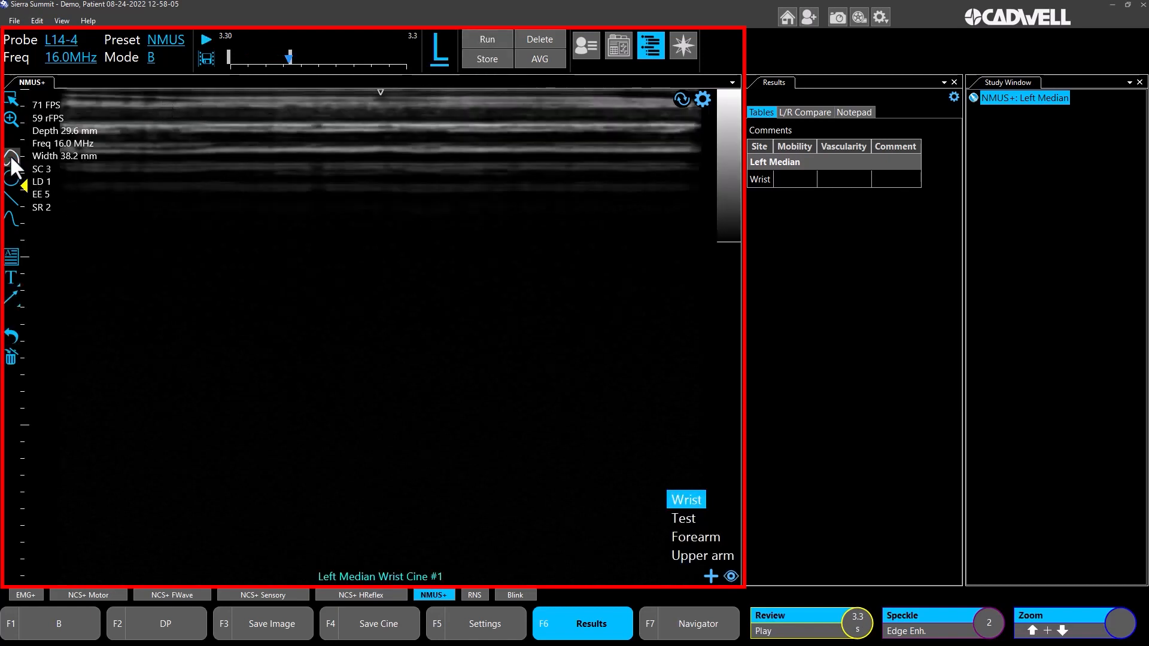
mouse_move(295, 155)
left_mouse_down()
mouse_move(259, 152)
mouse_move(242, 177)
mouse_move(266, 216)
mouse_move(301, 219)
mouse_move(321, 186)
left_mouse_up()
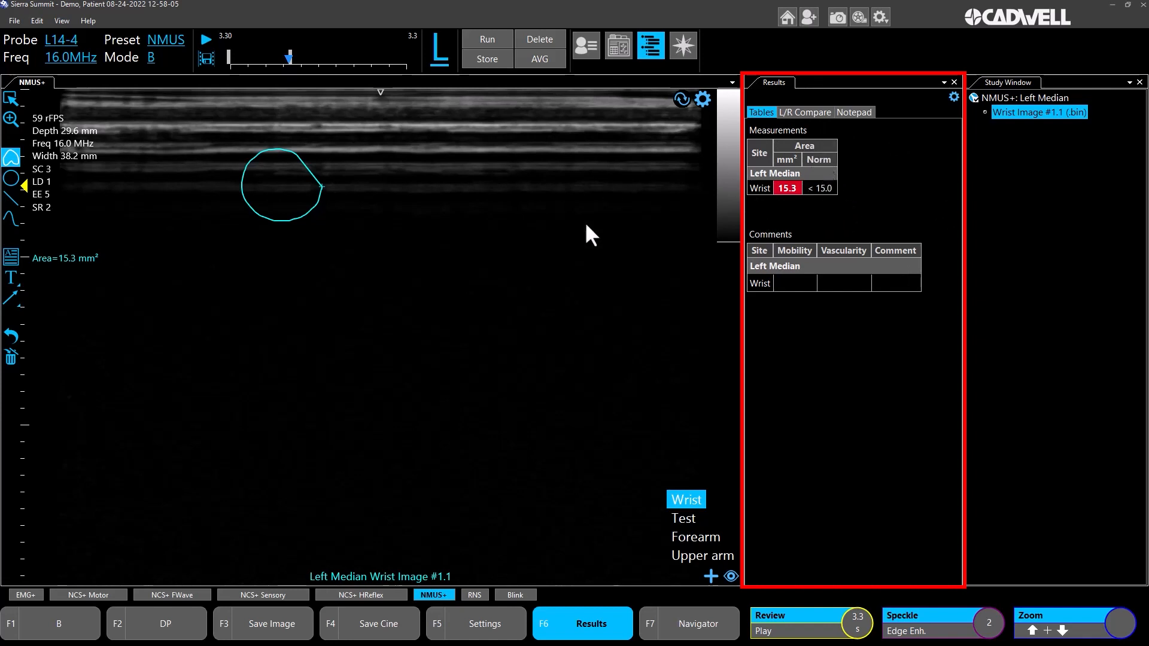
left_click(694, 537)
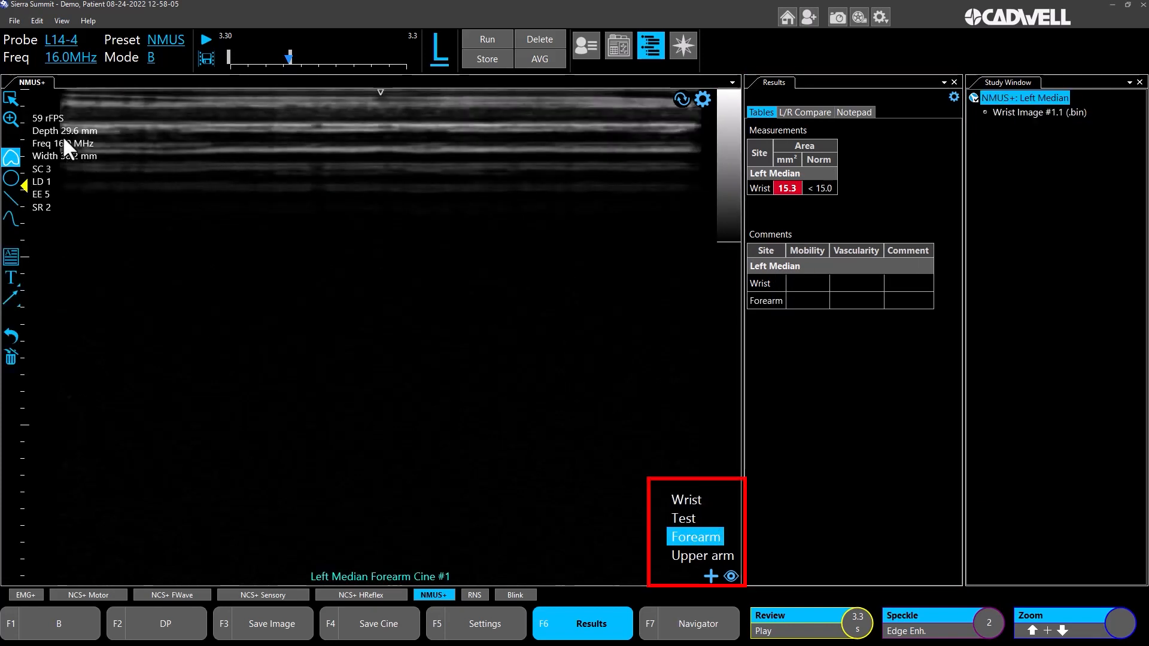
mouse_move(248, 163)
left_mouse_down()
mouse_move(230, 171)
mouse_move(218, 200)
mouse_move(236, 225)
mouse_move(295, 225)
mouse_move(301, 177)
left_mouse_up()
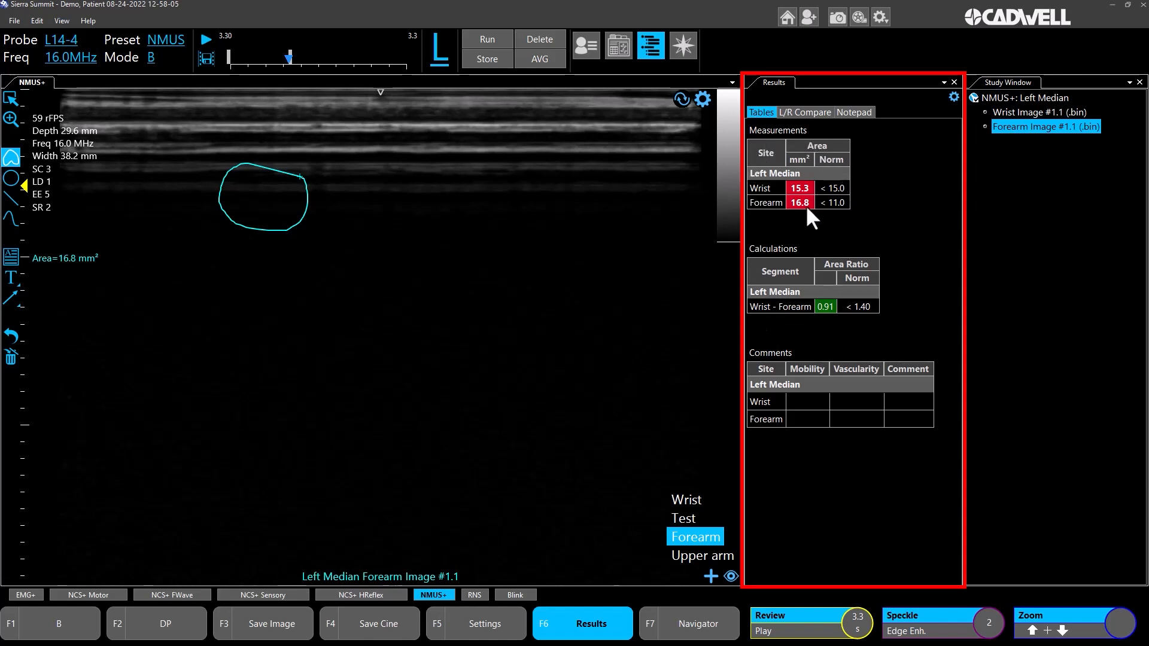
Step: Check the predefined Mobility and Vascularity comment choices for the Wrist site in the results
left_click(816, 397)
left_click(821, 400)
left_click(822, 401)
left_click(886, 401)
left_click(879, 401)
left_click(879, 401)
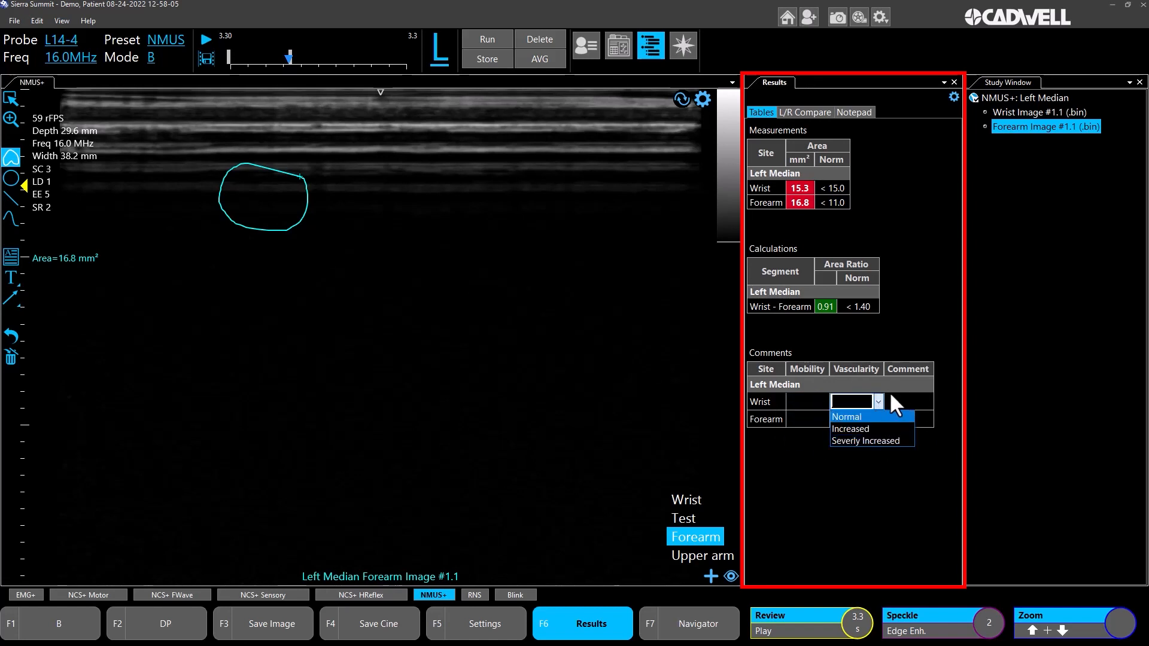
left_click(897, 400)
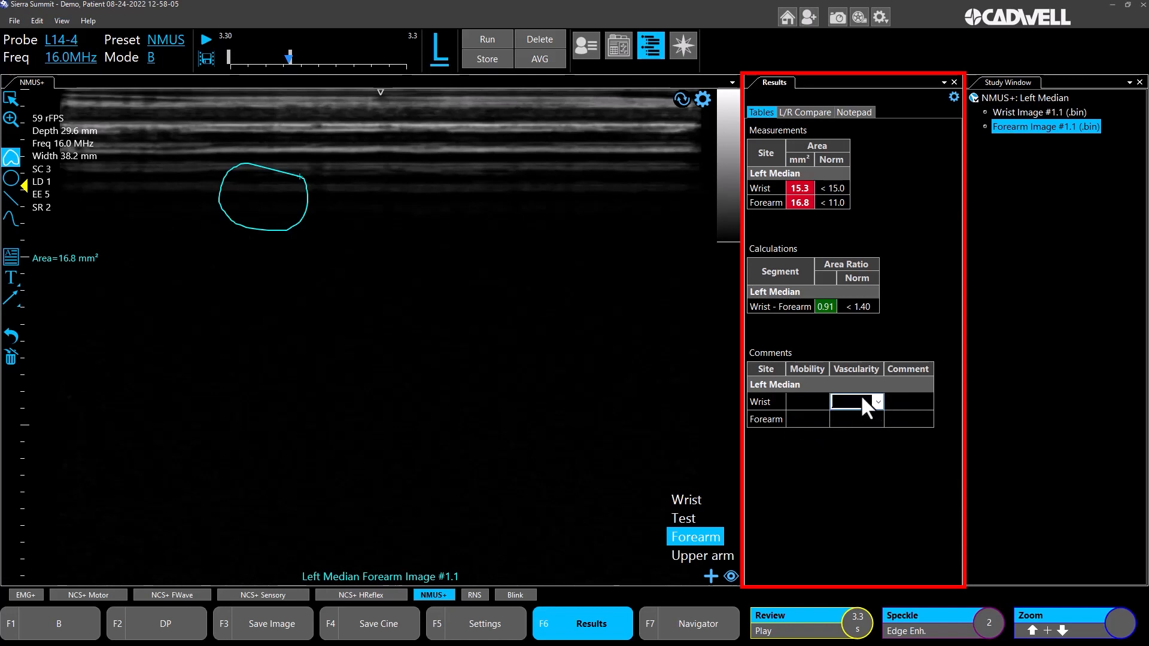
Step: Enter the free text "mnbv" as the Vascularity comment for the Wrist site
left_click(875, 399)
left_click(874, 400)
type("mnbv")
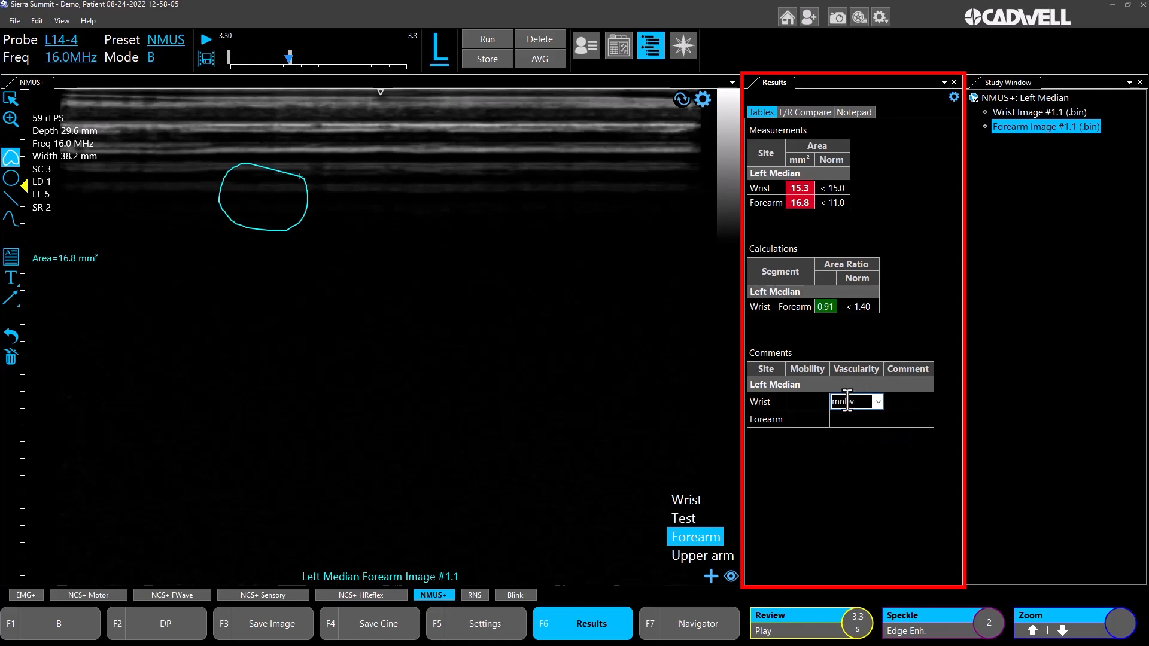